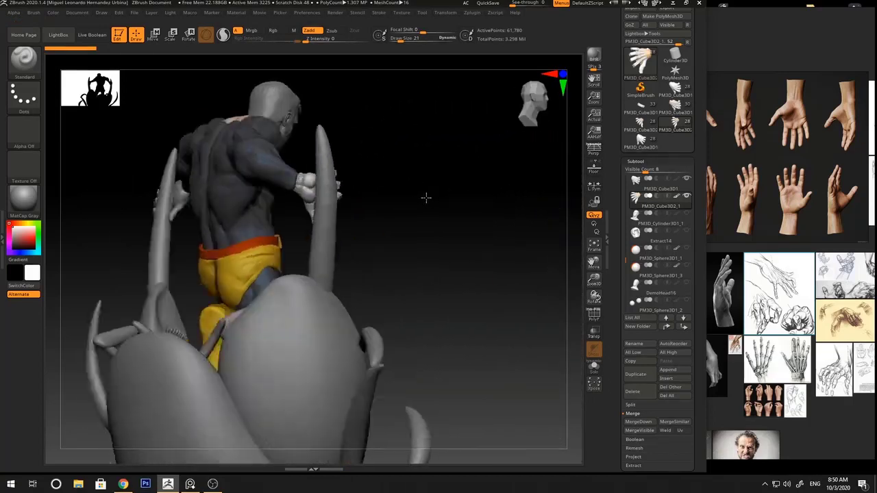
Examine how the figure's hands wrap around the curved spikes from the back, side and front
mouse_move(392, 164)
left_mouse_down()
mouse_move(409, 173)
mouse_move(411, 226)
left_mouse_up()
left_click(336, 183, "alt")
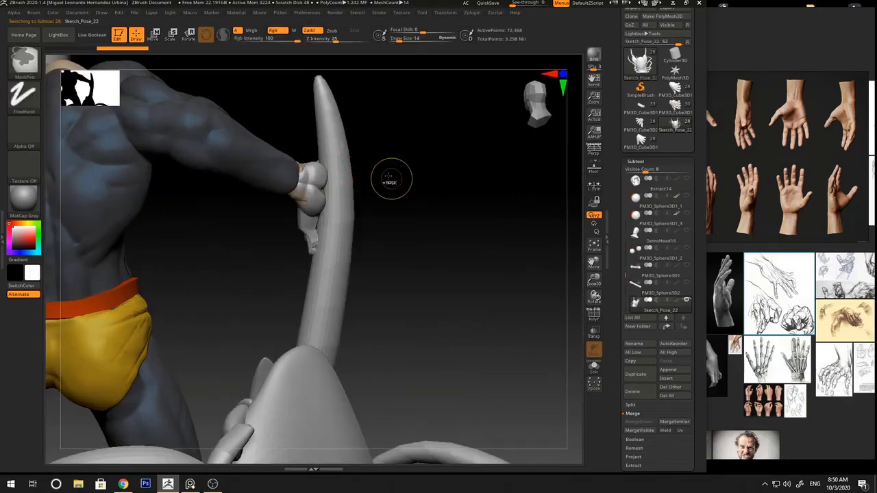
left_click_drag(392, 178, 428, 179)
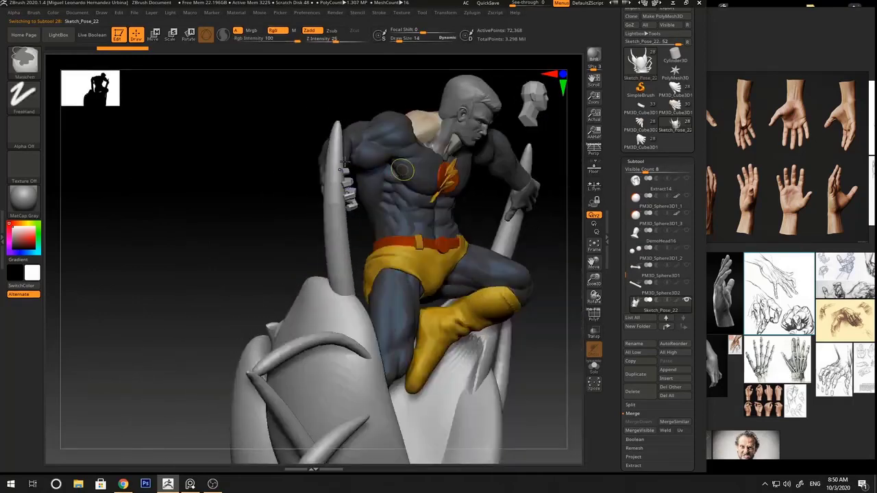
right_click_drag(451, 213, 460, 178, "ctrl")
left_click_drag(460, 178, 430, 175)
left_click(366, 199, "alt")
right_click_drag(422, 169, 411, 284, "ctrl")
key("shift+f")
key("shift+f")
left_click_drag(464, 186, 501, 188, "alt")
key("shift+f")
key("shift+f")
Select the figure's right hand subtool and inspect its finger and palm polygroups
left_click(166, 192, "alt")
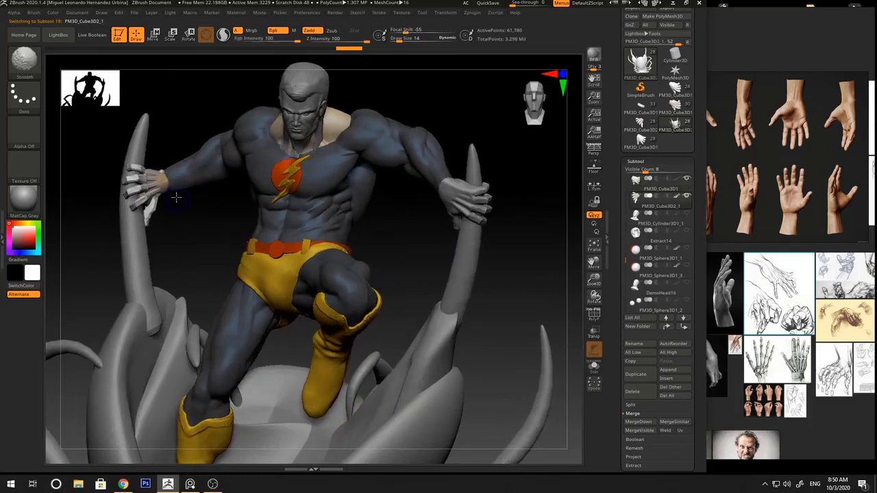
key("shift+f")
right_click_drag(174, 262, 203, 228, "ctrl")
key("shift+f")
key("shift+f")
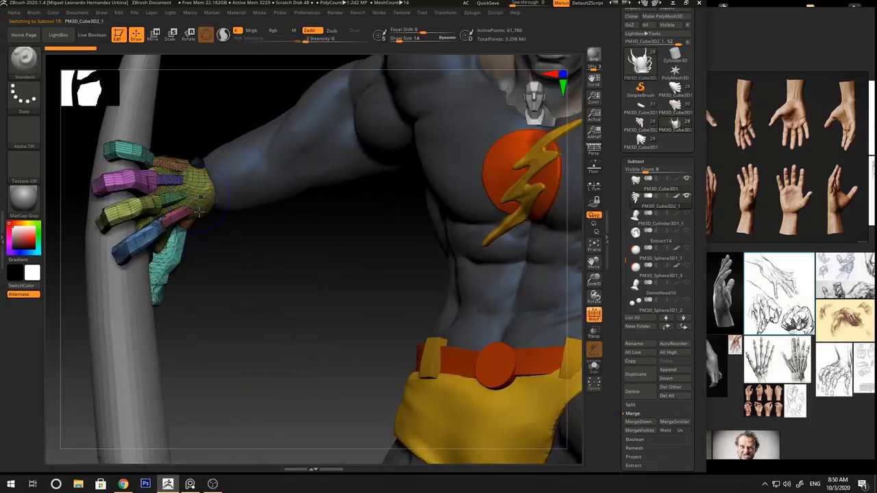
key("shift+f")
key("f")
Select the figure's left hand subtool and inspect its mesh and its grip around the spike
left_click_drag(416, 185, 480, 163)
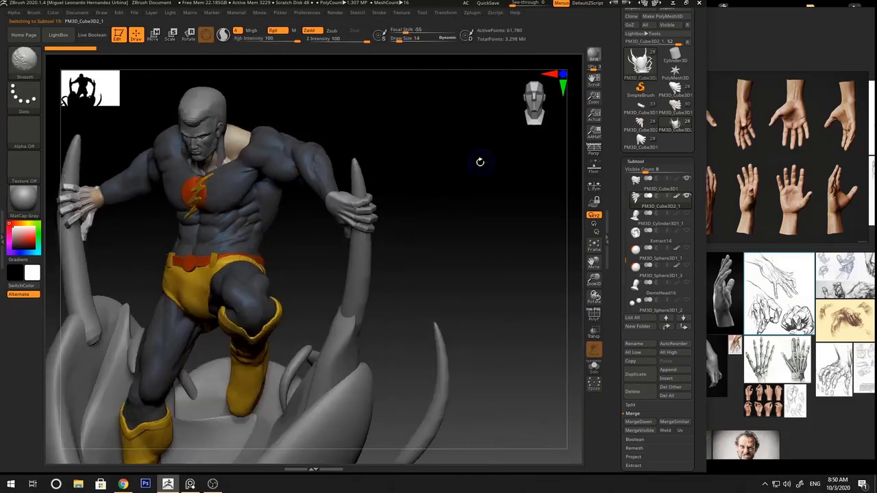
left_click(358, 200, "alt")
key("shift+f")
right_click_drag(439, 233, 487, 204, "ctrl")
mouse_move(485, 204)
left_mouse_down()
mouse_move(495, 186)
mouse_move(411, 182)
mouse_move(438, 189)
left_mouse_up()
key("shift+f")
right_click(458, 192)
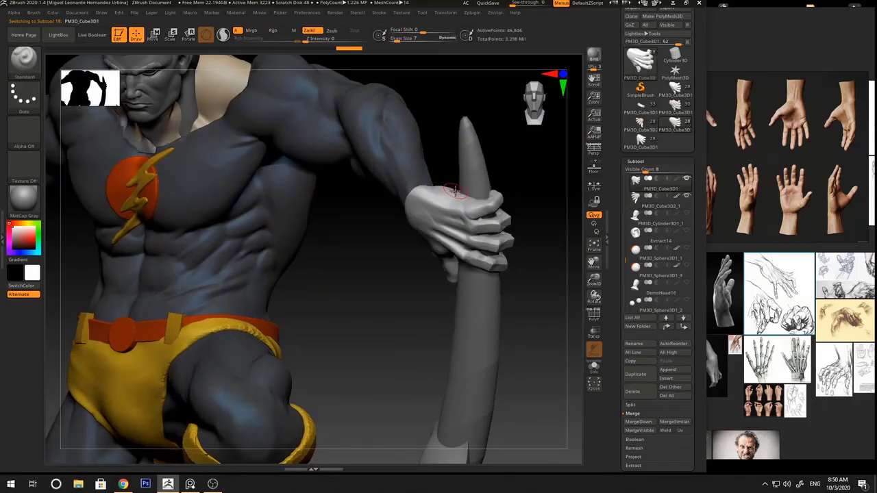
mouse_move(460, 192)
right_mouse_down("ctrl")
mouse_move(440, 180)
mouse_move(469, 194)
right_mouse_up("ctrl")
left_click_drag(513, 160, 605, 152)
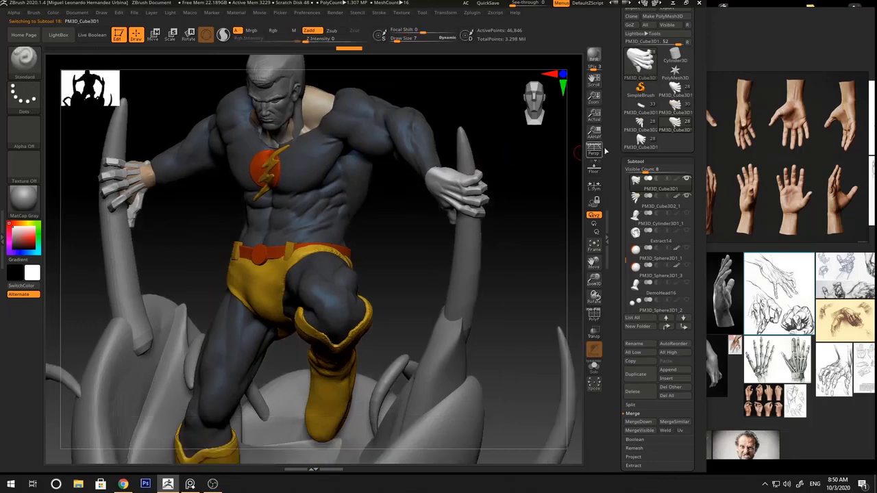
Switch to the tool version holding the more refined left hand and frame that hand on its spike
left_click(638, 106)
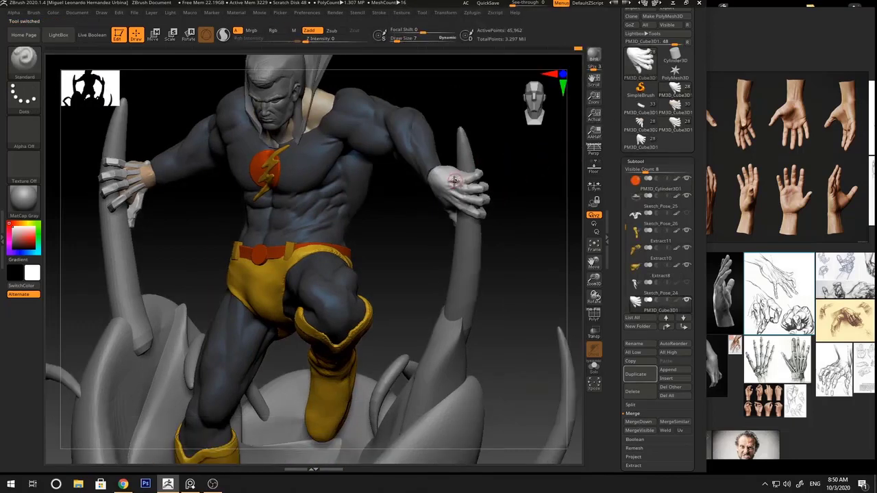
left_click_drag(538, 172, 473, 162)
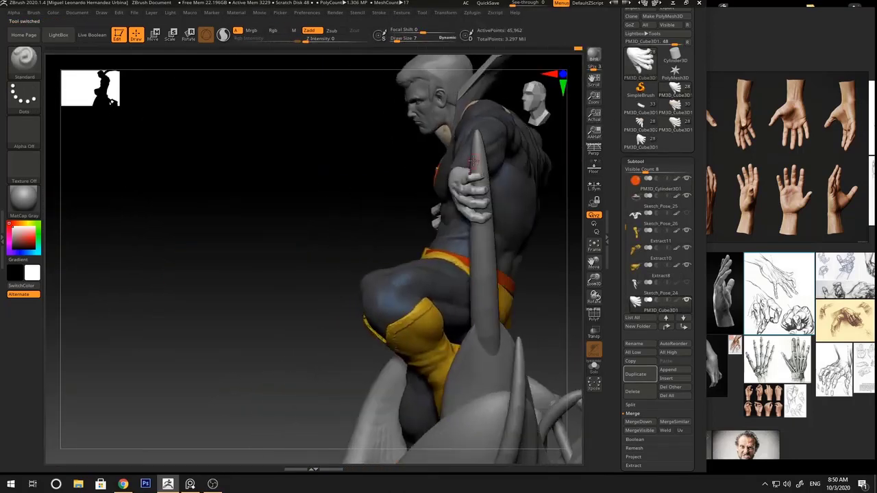
mouse_move(344, 218)
left_mouse_down()
mouse_move(511, 178)
mouse_move(463, 185)
mouse_move(490, 176)
left_mouse_up()
mouse_move(492, 176)
right_mouse_down()
mouse_move(523, 171)
mouse_move(501, 181)
right_mouse_up()
Reshape the left hand and its fingers around the spike using the Move brush at draw size 7
key("space")
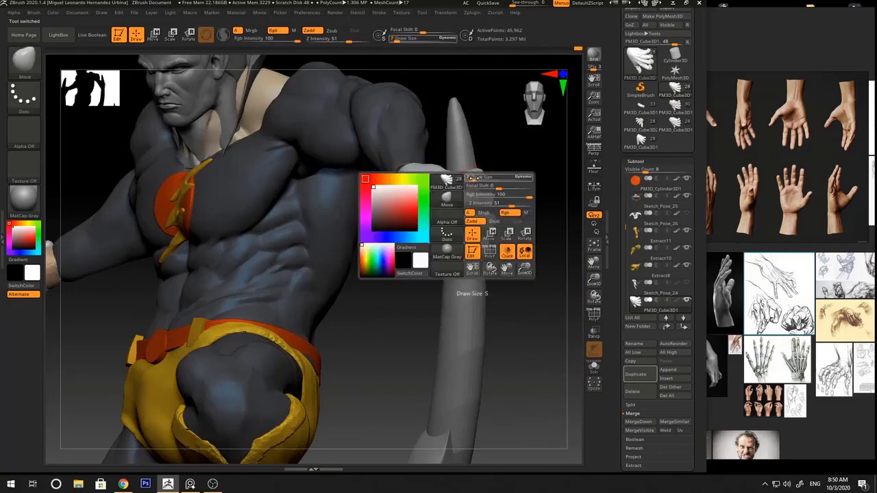
key("b")
key("m")
key("v")
mouse_move(448, 180)
right_mouse_down()
mouse_move(480, 175)
mouse_move(405, 192)
mouse_move(333, 227)
mouse_move(343, 239)
mouse_move(523, 194)
mouse_move(528, 183)
mouse_move(446, 173)
right_mouse_up()
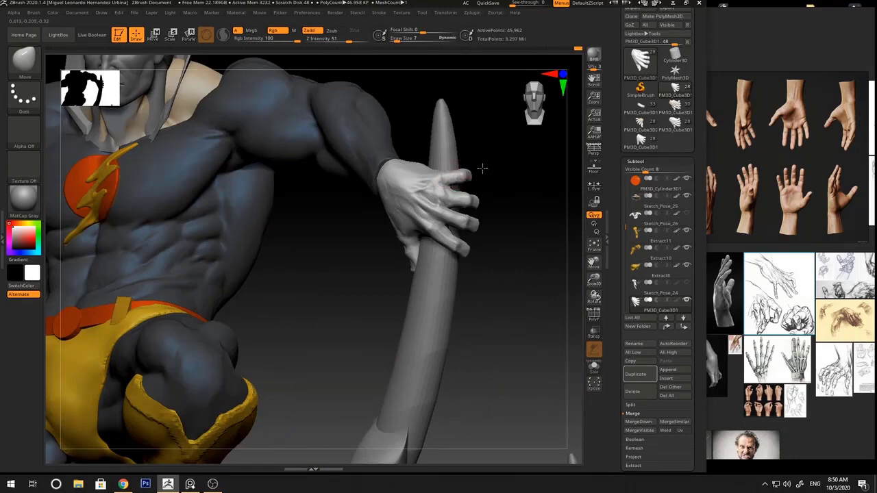
Flatten the planes of the left hand and fingers using the Flatten brush
key("b")
key("f")
key("a")
left_click_drag(483, 169, 451, 180)
key("space")
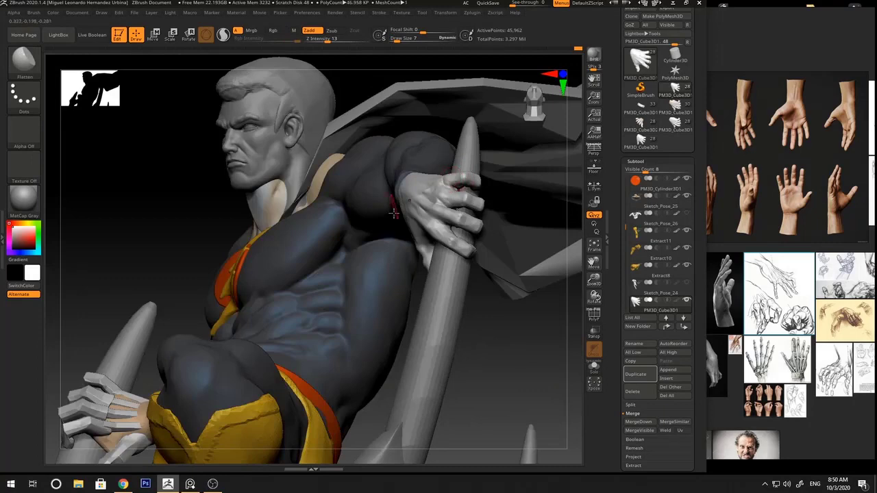
mouse_move(498, 349)
left_mouse_down()
mouse_move(507, 368)
mouse_move(489, 172)
mouse_move(449, 180)
left_mouse_up()
Build up volume on the back of the left hand and fingers with the ClayBuildup brush at draw size 7
key("b")
key("c")
key("b")
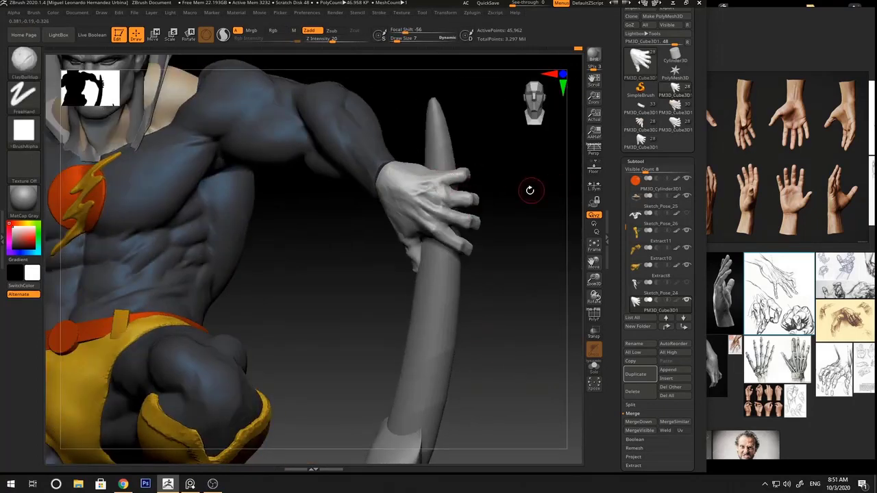
left_click_drag(530, 190, 446, 185)
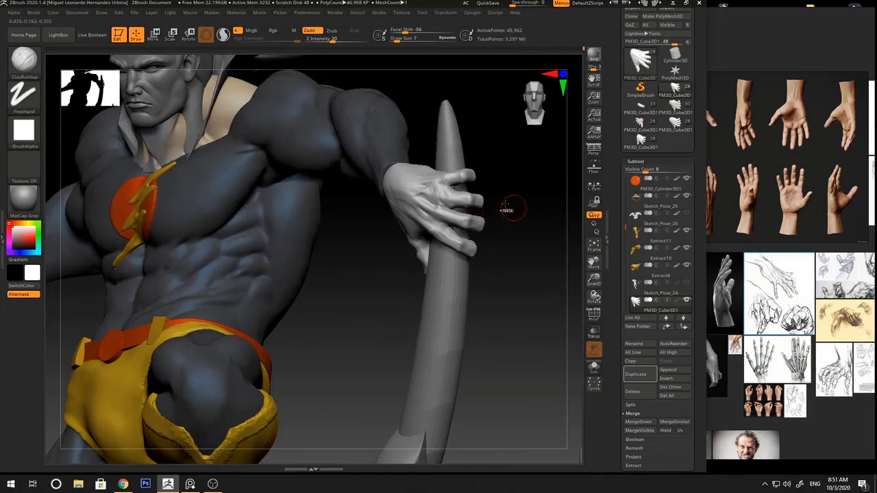
right_click_drag(505, 204, 518, 198, "ctrl")
Adjust the left hand's fingers along the outer side of the spike with the Move brush at draw size 8
key("b")
key("m")
key("v")
mouse_move(519, 198)
left_mouse_down()
mouse_move(417, 175)
mouse_move(281, 170)
left_mouse_up()
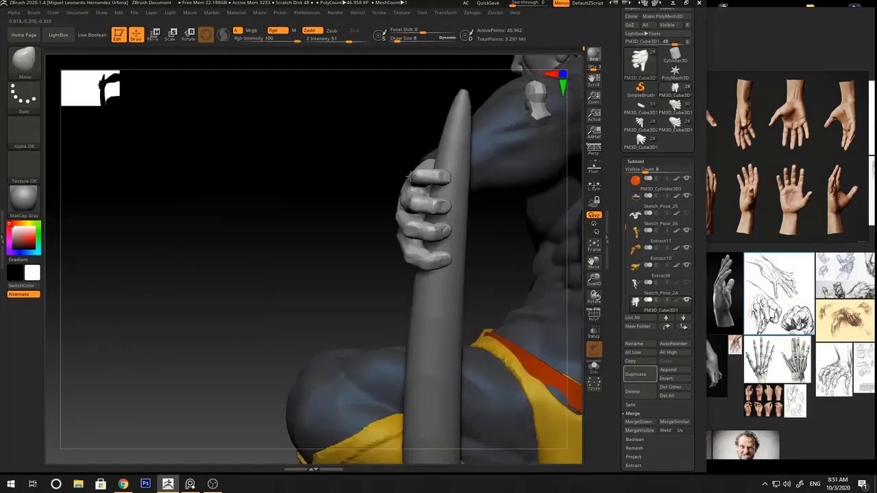
right_click_drag(276, 169, 461, 178, "ctrl")
mouse_move(461, 179)
left_mouse_down()
mouse_move(505, 192)
mouse_move(442, 174)
mouse_move(480, 180)
mouse_move(376, 208)
mouse_move(536, 185)
mouse_move(453, 212)
left_mouse_up()
mouse_move(520, 196)
left_mouse_down()
mouse_move(511, 212)
mouse_move(523, 202)
mouse_move(471, 223)
mouse_move(523, 186)
mouse_move(509, 194)
left_mouse_up()
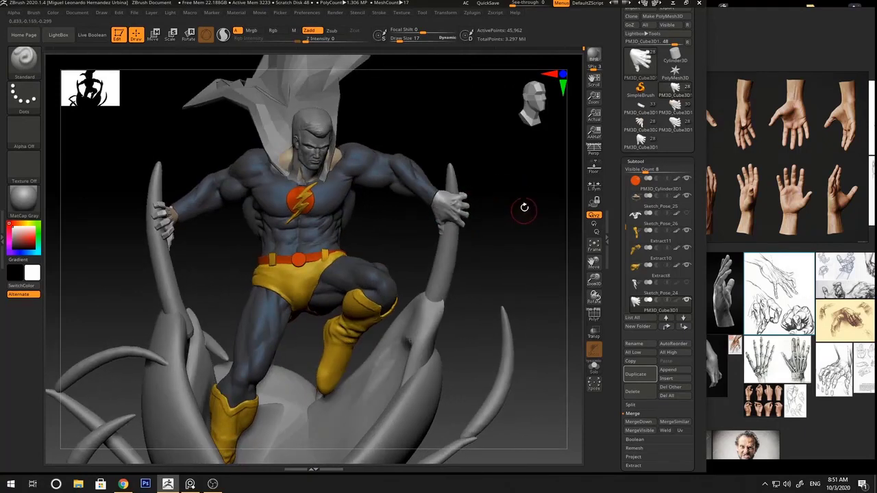
Reposition the left hand's index finger against the spike using the Move brush at draw size 15
left_click_drag(524, 207, 329, 199)
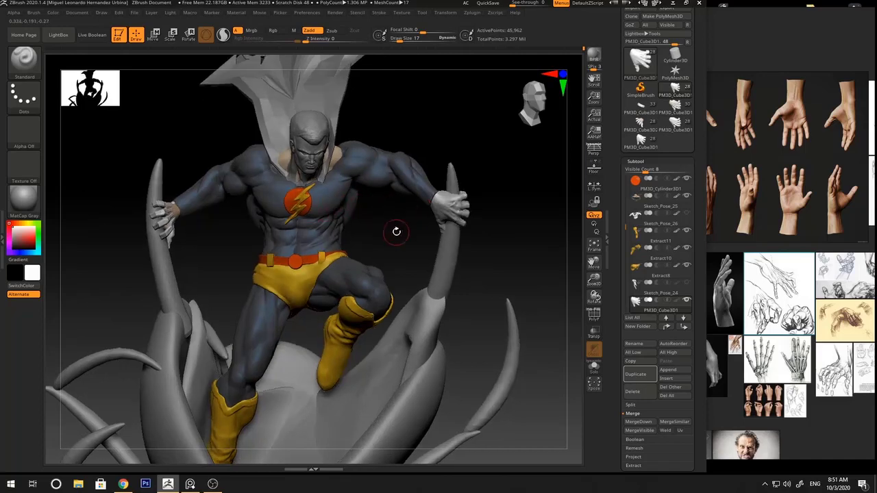
left_click_drag(396, 231, 475, 187)
mouse_move(488, 186)
right_mouse_down()
mouse_move(411, 218)
mouse_move(420, 231)
right_mouse_up()
right_click_drag(366, 267, 505, 259, "ctrl")
key("b")
key("m")
key("v")
key("s")
left_click_drag(433, 187, 427, 185)
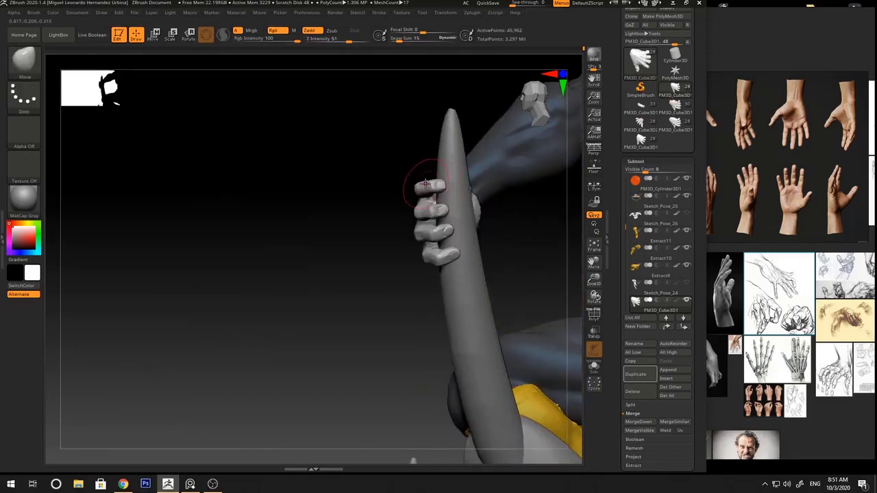
mouse_move(370, 199)
left_mouse_down()
mouse_move(470, 196)
mouse_move(399, 188)
left_mouse_up()
key("s")
left_click_drag(473, 193, 407, 188)
Refine the left fingertips' spacing and curl with the Move brush at draw size 12
left_click_drag(538, 192, 459, 197)
left_click_drag(283, 260, 404, 240)
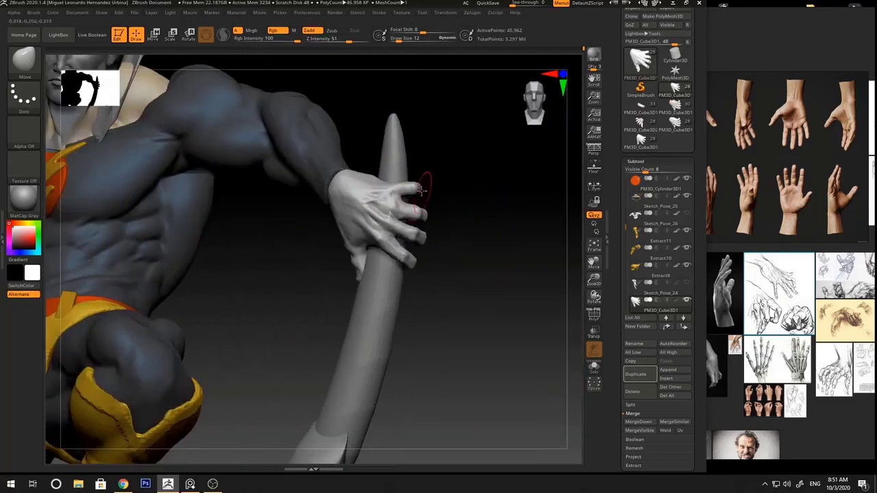
left_click_drag(424, 184, 415, 190)
left_click_drag(507, 200, 411, 205)
left_click_drag(261, 269, 426, 205)
left_click_drag(457, 161, 473, 183)
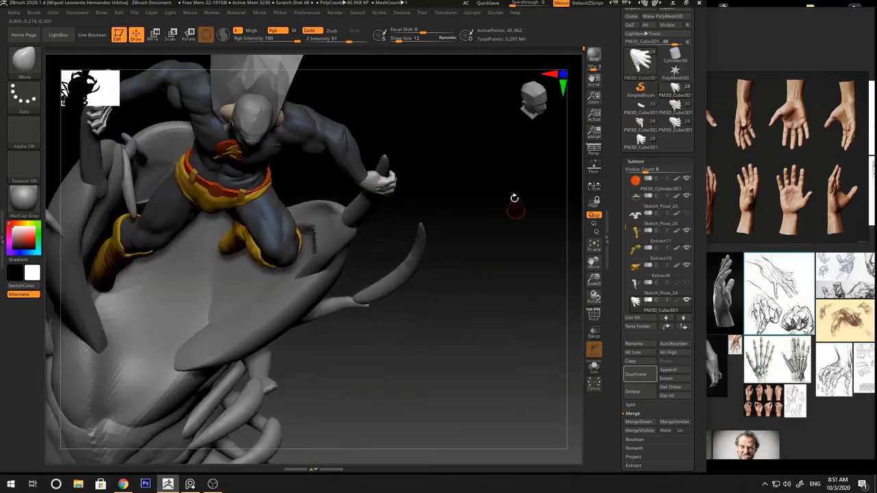
Select the right hand subtool and examine its blocky fingers, polygroups and grip against the whole pose
left_click_drag(514, 196, 504, 204)
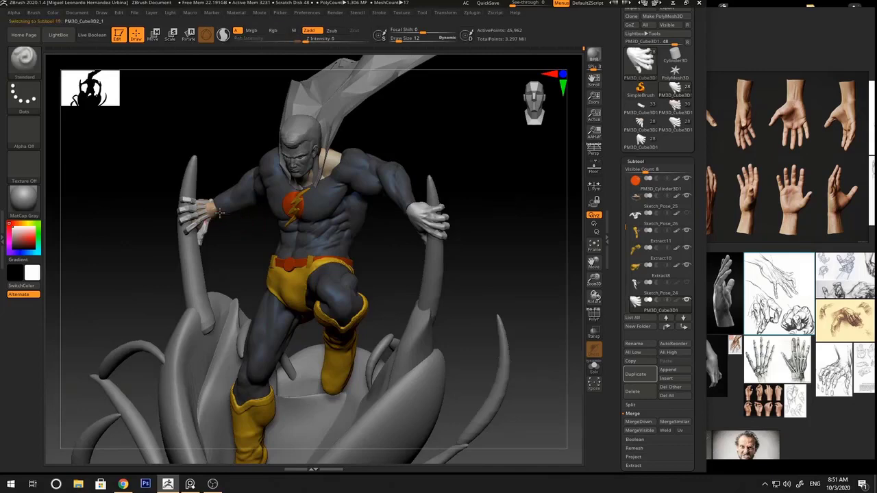
left_click_drag(254, 219, 306, 239, "alt")
left_click(255, 241, "alt")
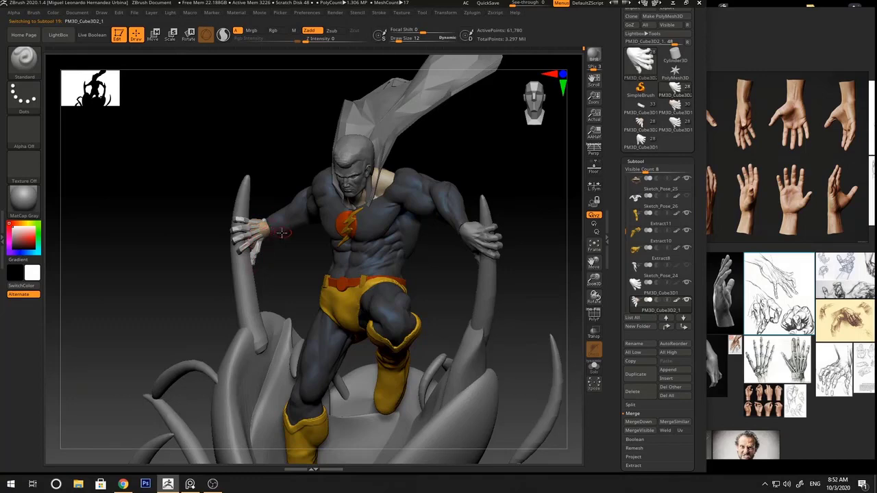
right_click_drag(256, 223, 302, 194, "alt")
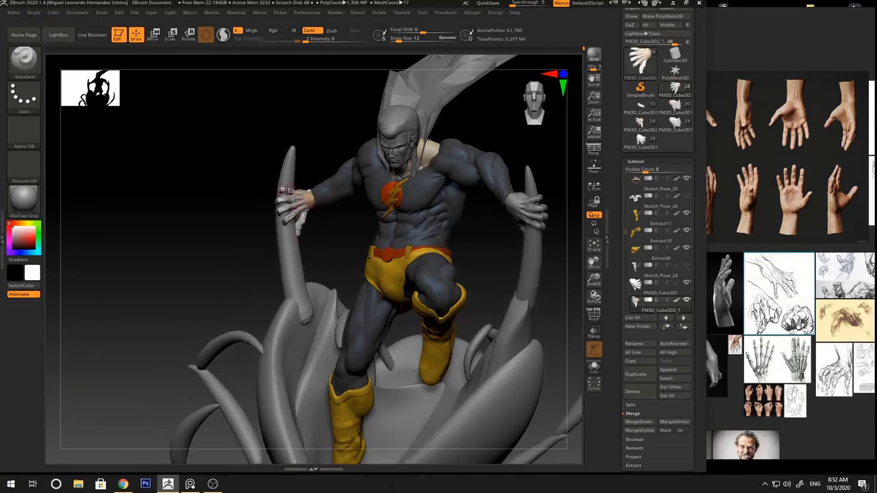
left_click_drag(318, 219, 467, 180)
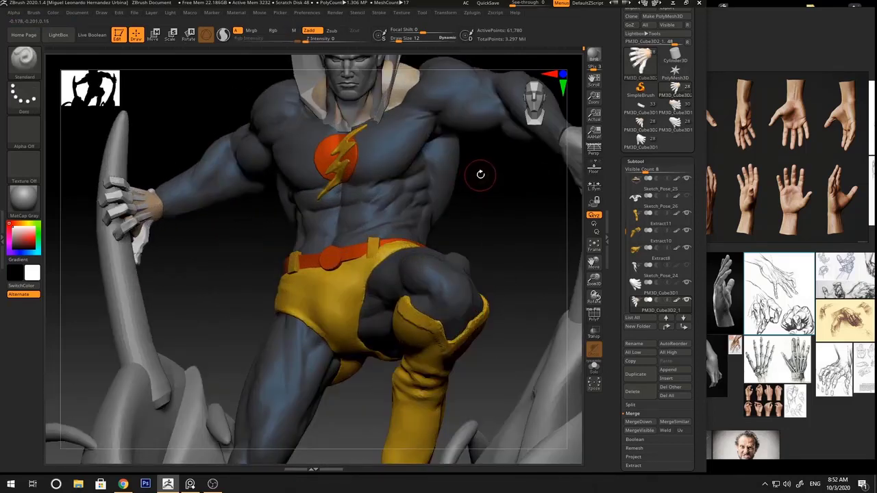
right_click_drag(490, 173, 370, 199, "ctrl")
key("shift+f")
right_click_drag(371, 199, 516, 221, "ctrl")
key("shift+f")
key("shift+f")
key("shift+f")
Select the left hand again and pull its fingers around the spike with the Move brush at draw size 9
left_click(540, 213, "alt")
right_click_drag(415, 209, 304, 196, "alt")
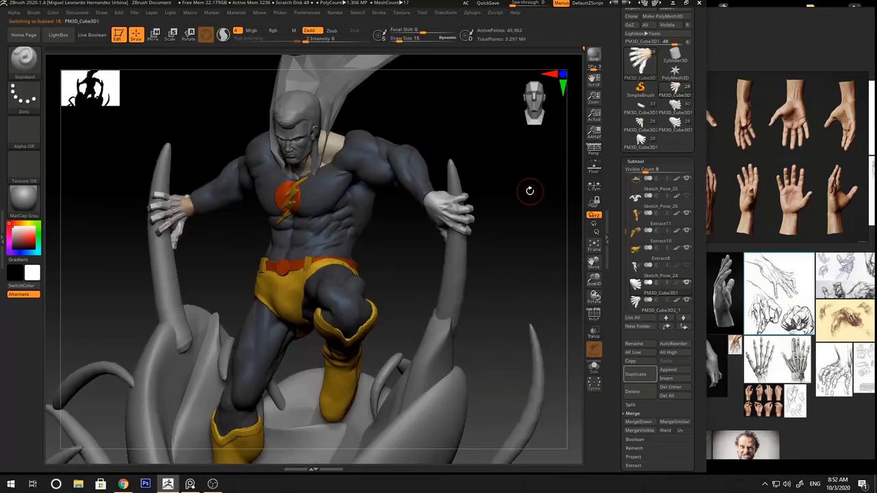
right_click_drag(530, 190, 430, 265)
right_click_drag(511, 177, 445, 213)
mouse_move(522, 206)
right_mouse_down()
mouse_move(505, 217)
mouse_move(528, 235)
mouse_move(472, 235)
mouse_move(395, 274)
mouse_move(487, 218)
mouse_move(436, 264)
right_mouse_up()
key("b")
key("m")
key("v")
key("space")
left_click(469, 221)
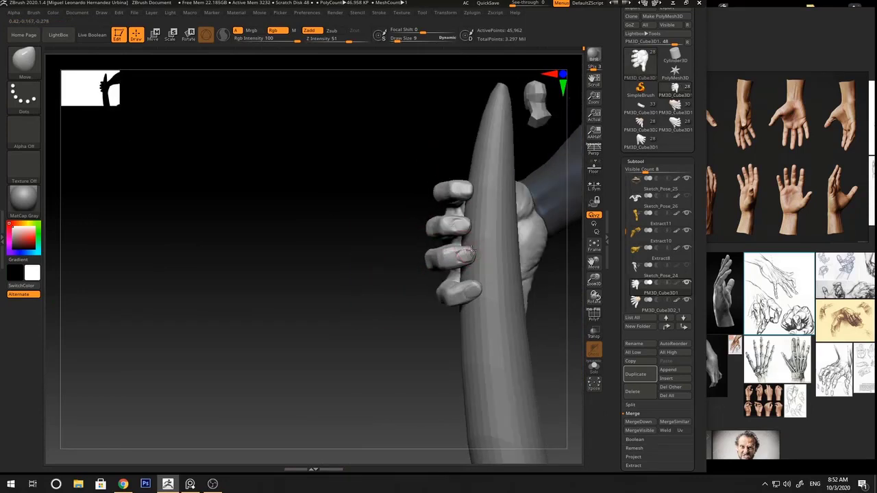
Reshape the left hand's ring and little fingers and adjoining knuckles with the Move brush
right_click_drag(417, 359, 452, 308)
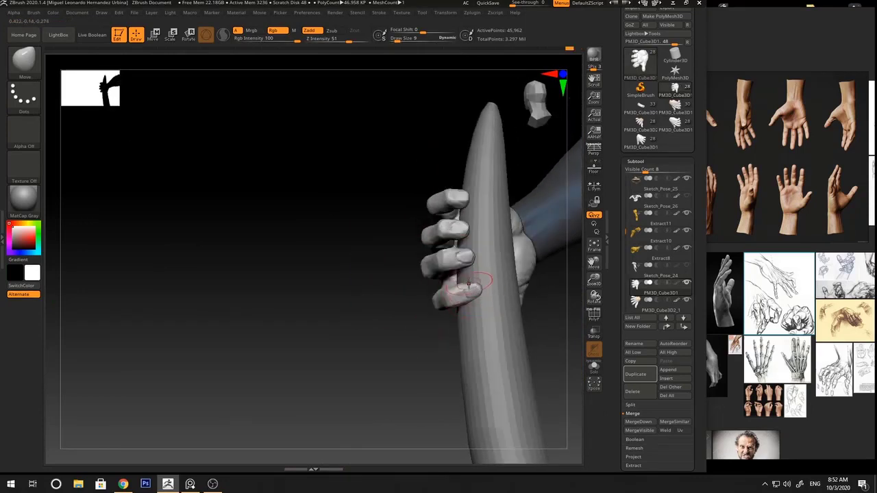
right_click_drag(396, 346, 414, 325)
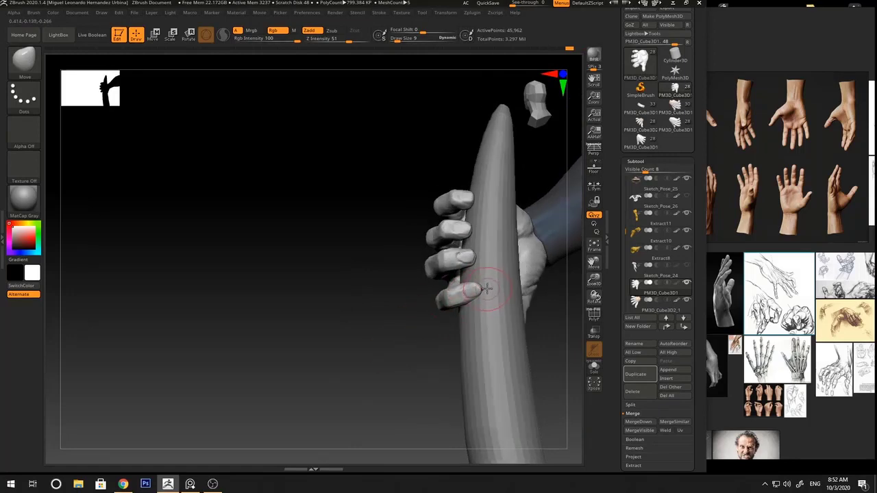
mouse_move(483, 289)
right_mouse_down()
mouse_move(527, 288)
mouse_move(479, 283)
right_mouse_up()
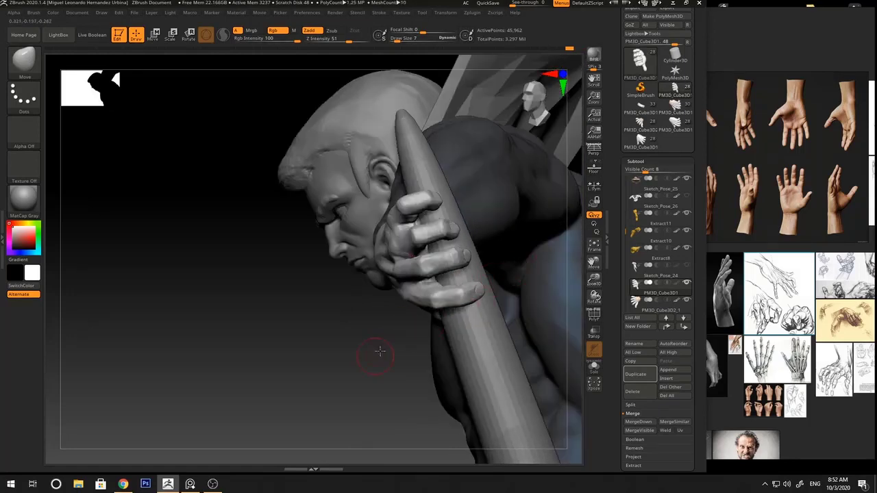
right_click_drag(380, 351, 424, 314)
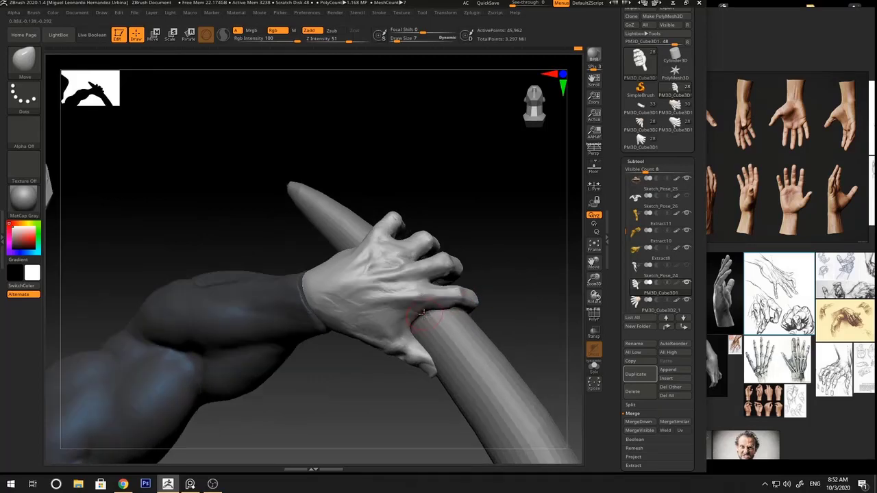
mouse_move(457, 268)
right_mouse_down()
mouse_move(523, 274)
mouse_move(524, 239)
mouse_move(416, 298)
right_mouse_up()
Adjust the left thumb beside the spike and enlarge the Move brush to draw size 21
key("space")
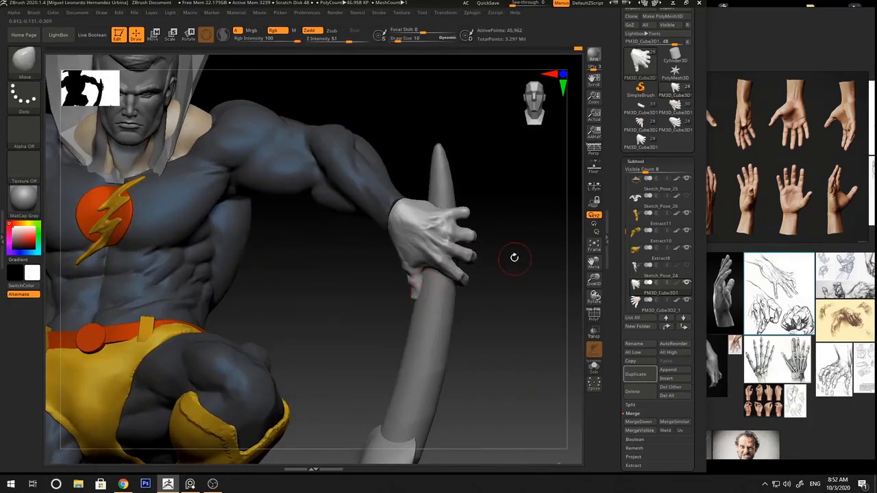
right_click_drag(514, 258, 484, 259)
key("space")
left_click_drag(413, 299, 419, 299)
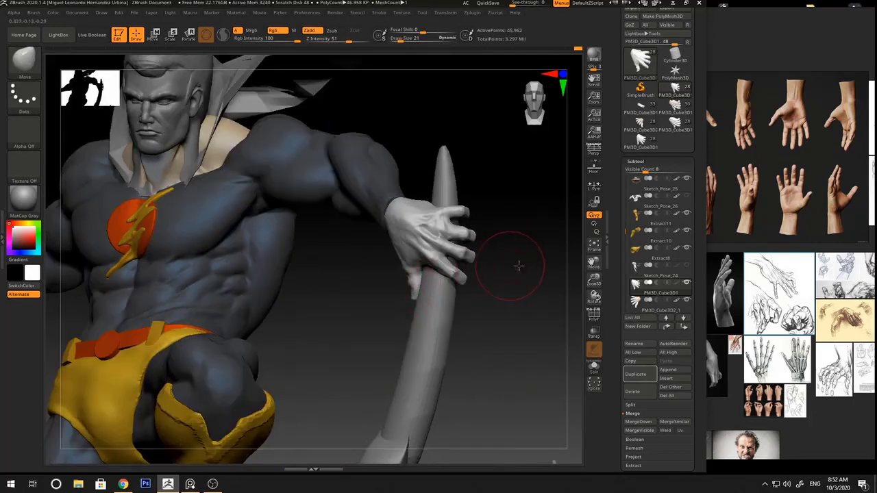
Adjust the overall shape of the back of the left hand with the resized Move brush
mouse_move(519, 266)
right_mouse_down()
mouse_move(409, 305)
mouse_move(431, 246)
right_mouse_up()
mouse_move(473, 207)
right_mouse_down()
mouse_move(485, 235)
mouse_move(515, 241)
right_mouse_up()
key("space")
left_click_drag(434, 237, 429, 237)
mouse_move(428, 236)
right_mouse_down()
mouse_move(483, 212)
mouse_move(507, 233)
mouse_move(505, 220)
mouse_move(525, 229)
mouse_move(514, 210)
mouse_move(511, 217)
mouse_move(528, 222)
mouse_move(519, 218)
mouse_move(522, 253)
right_mouse_up()
Build up the base of the left thumb and its webbing with the ClayBuildup brush at draw size 10
key("b")
key("c")
key("b")
key("space")
key("space")
left_click_drag(445, 256, 441, 255)
key("space")
left_click_drag(434, 248, 439, 255)
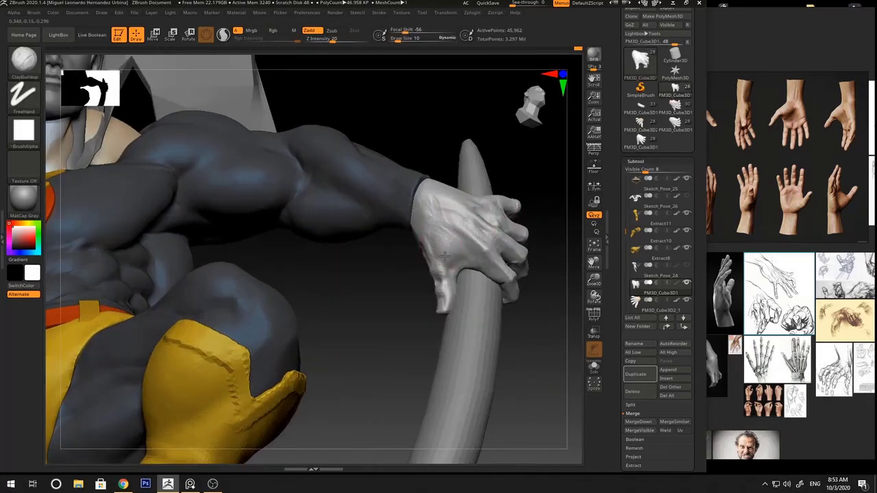
right_click_drag(483, 232, 461, 235)
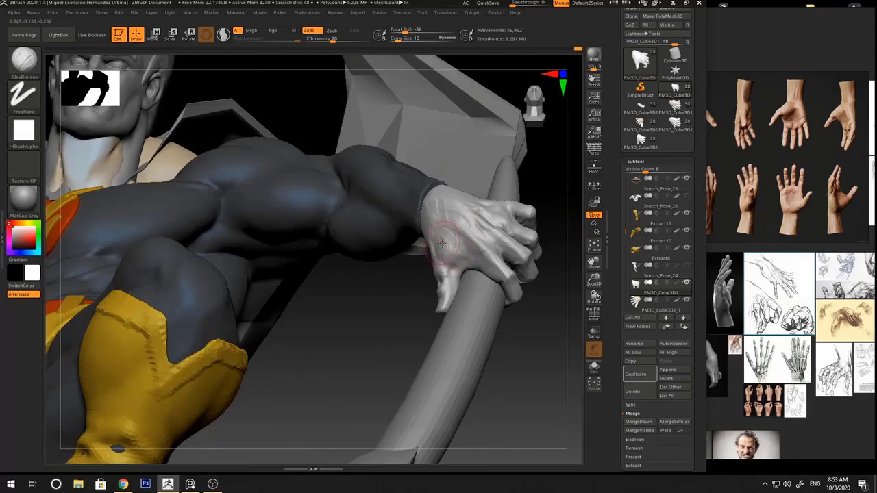
left_click_drag(563, 207, 454, 248)
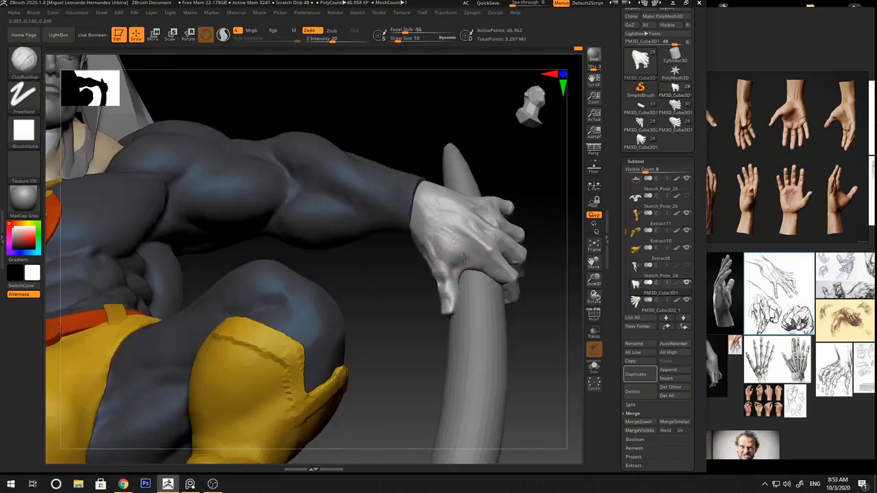
Switch to the Move brush and adjust the left hand's grip around the spike at draw size 17
right_click_drag(506, 259, 457, 203, "ctrl")
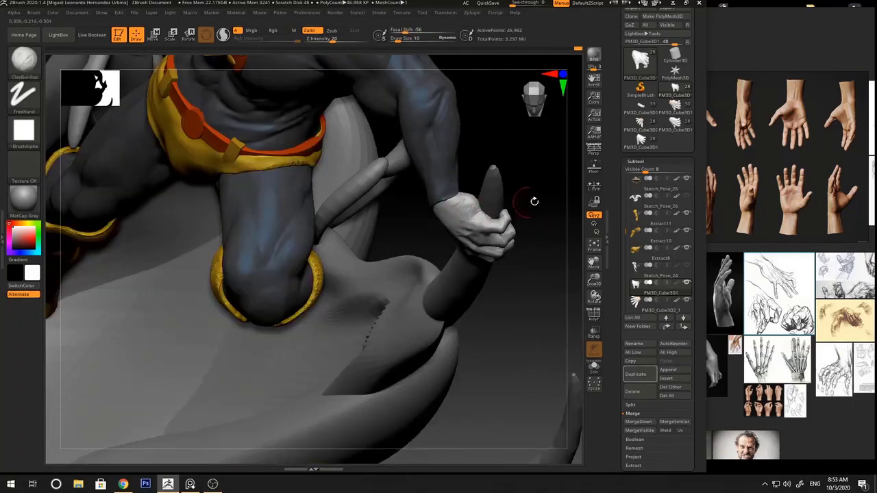
right_click_drag(535, 201, 444, 207)
mouse_move(503, 201)
right_mouse_down("ctrl")
mouse_move(534, 213)
mouse_move(540, 188)
mouse_move(538, 205)
mouse_move(481, 208)
mouse_move(413, 233)
mouse_move(446, 221)
mouse_move(478, 260)
right_mouse_up("ctrl")
key("b")
key("m")
key("v")
key("space")
left_click_drag(439, 244, 453, 245)
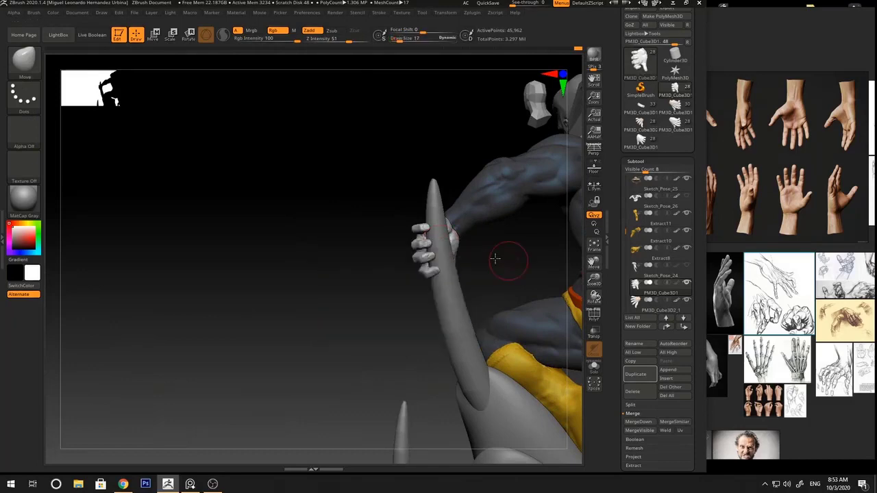
Reshape the left hand's curled fingertips from the outer side of the spike with the Move brush at draw size 10
right_click_drag(509, 258, 480, 255)
right_click_drag(480, 255, 495, 288, "ctrl")
key("space")
left_click_drag(421, 233, 405, 228)
key("space")
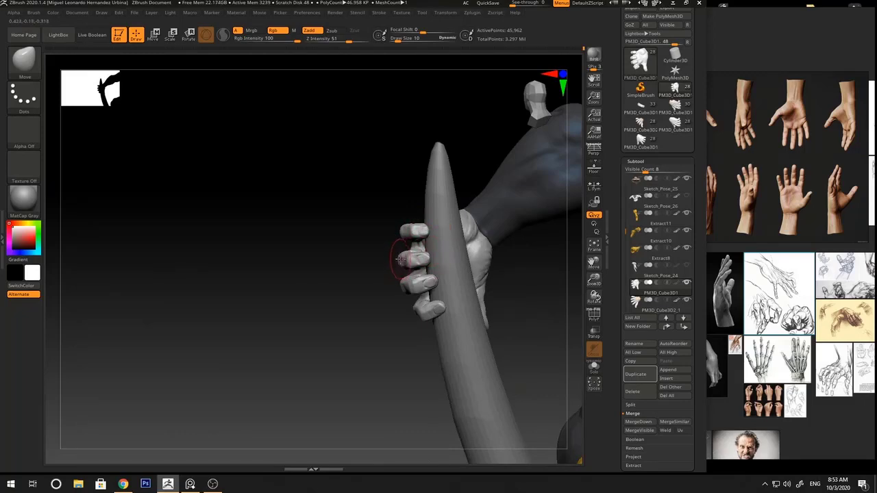
Refine the left index finger and its knuckle with the Move brush at draw sizes 4 and 7
mouse_move(346, 297)
right_mouse_down()
mouse_move(445, 256)
mouse_move(505, 244)
mouse_move(391, 257)
right_mouse_up()
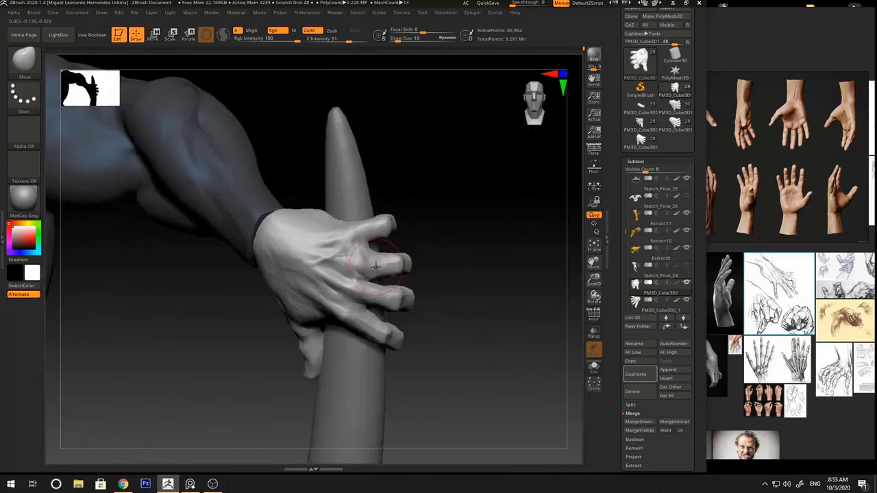
key("space")
left_click_drag(384, 259, 376, 260)
right_click_drag(377, 250, 392, 233)
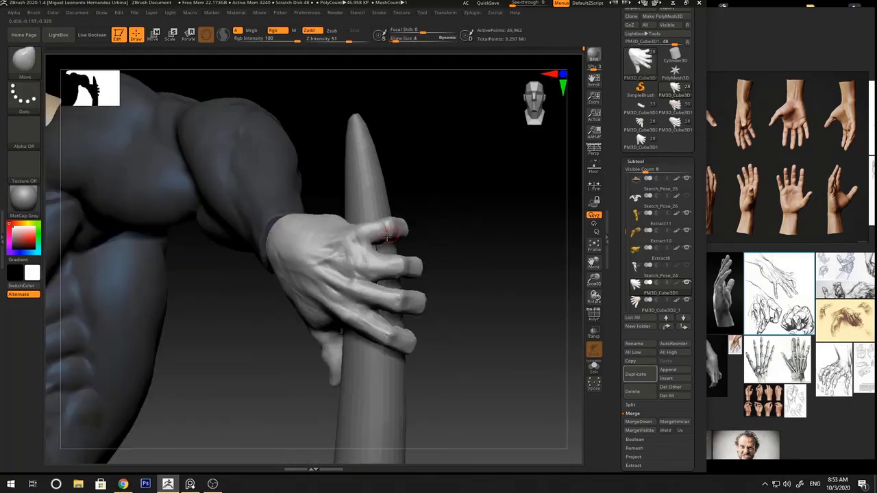
right_click_drag(432, 205, 399, 229)
key("space")
left_click_drag(384, 240, 388, 239)
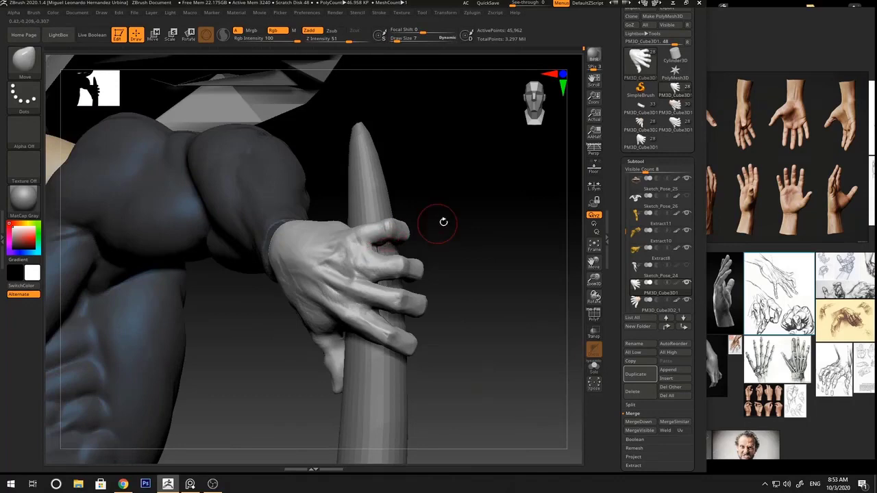
Adjust the left hand's upper contour between wrist and index knuckle with the Move brush at draw sizes 6 and 8
right_click_drag(443, 221, 522, 252)
right_click_drag(537, 333, 443, 249)
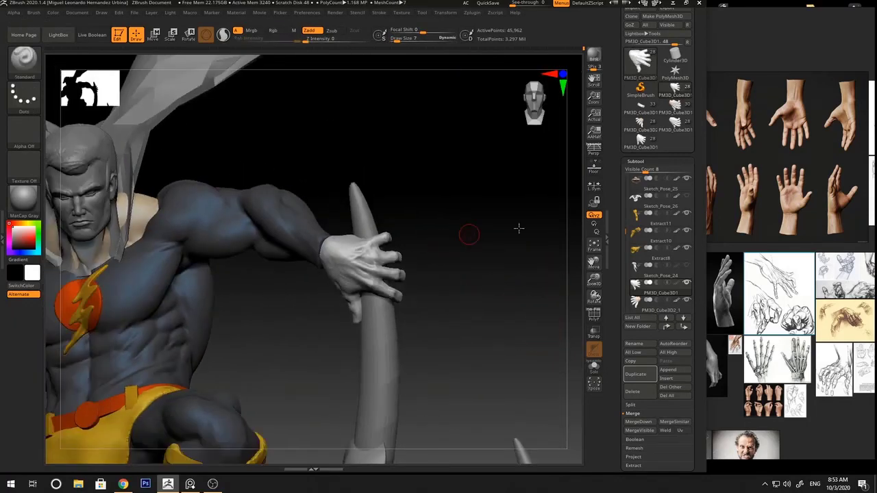
mouse_move(519, 228)
left_mouse_down()
mouse_move(492, 215)
mouse_move(527, 229)
mouse_move(427, 223)
left_mouse_up()
right_click_drag(415, 195, 402, 227, "ctrl")
mouse_move(458, 202)
left_mouse_down()
mouse_move(433, 215)
mouse_move(487, 187)
left_mouse_up()
key("space")
left_click(402, 230)
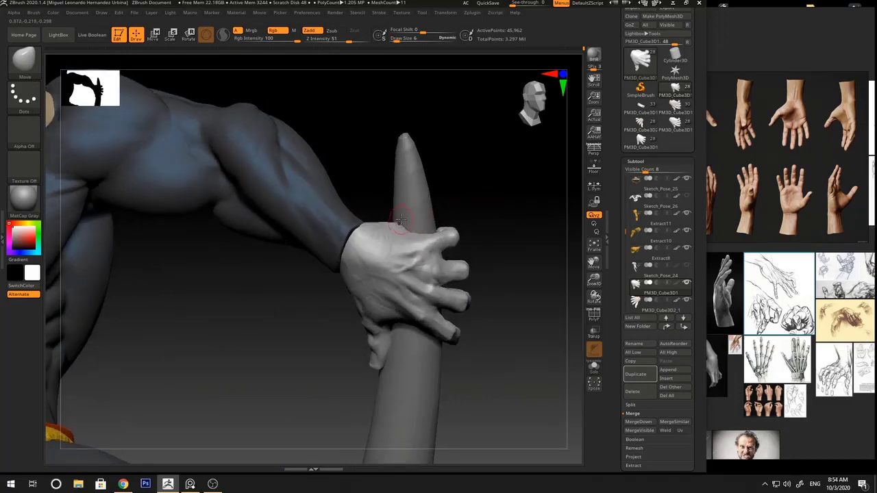
left_click_drag(402, 219, 400, 223)
key("space")
left_click(398, 225)
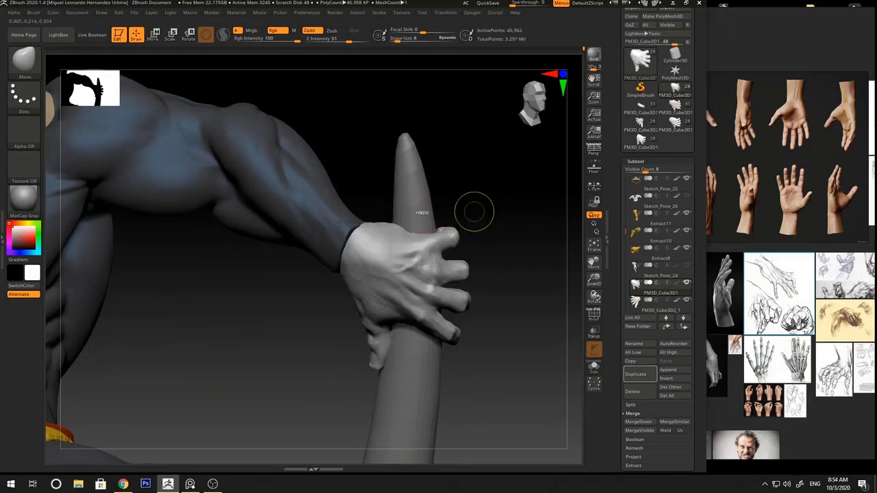
Refine the base of the left index finger with the Move brush at draw size 6
right_click_drag(475, 211, 494, 215, "ctrl")
mouse_move(493, 215)
left_mouse_down()
mouse_move(480, 225)
mouse_move(509, 202)
mouse_move(507, 227)
mouse_move(498, 228)
left_mouse_up()
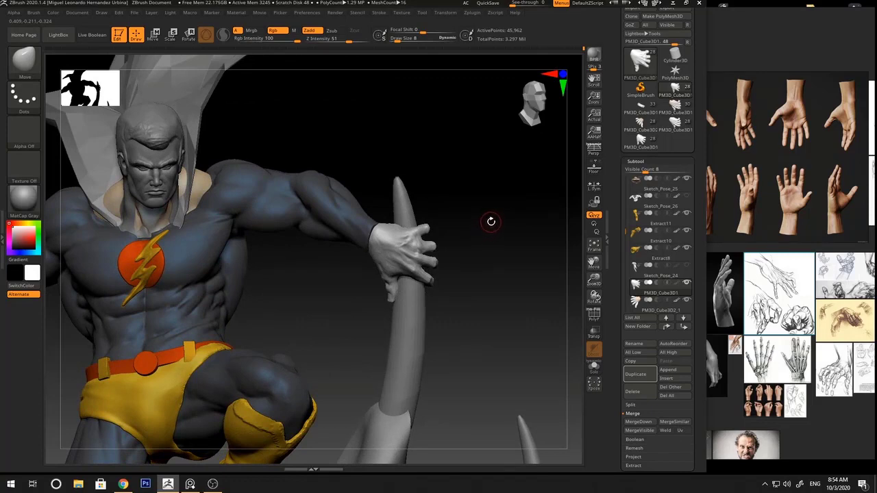
mouse_move(489, 222)
left_mouse_down()
mouse_move(496, 233)
mouse_move(513, 226)
mouse_move(424, 228)
left_mouse_up()
key("b")
key("s")
key("t")
key("s")
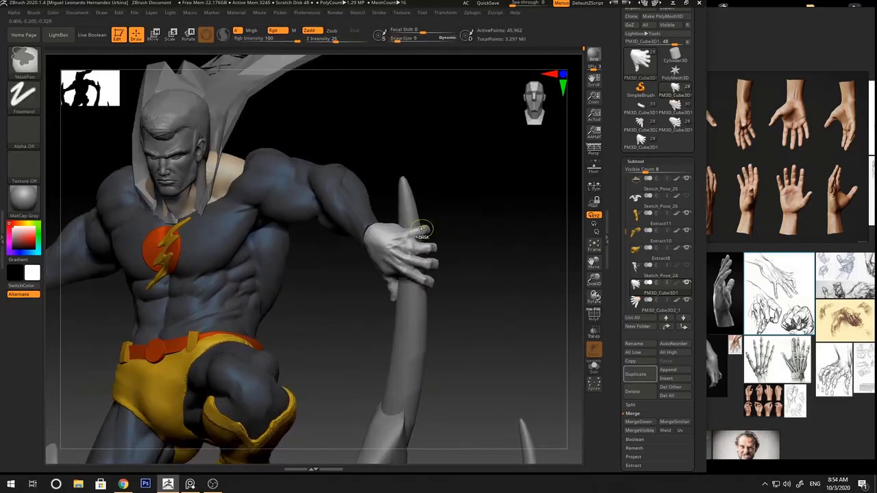
right_click_drag(424, 228, 416, 243, "ctrl")
key("s")
key("s")
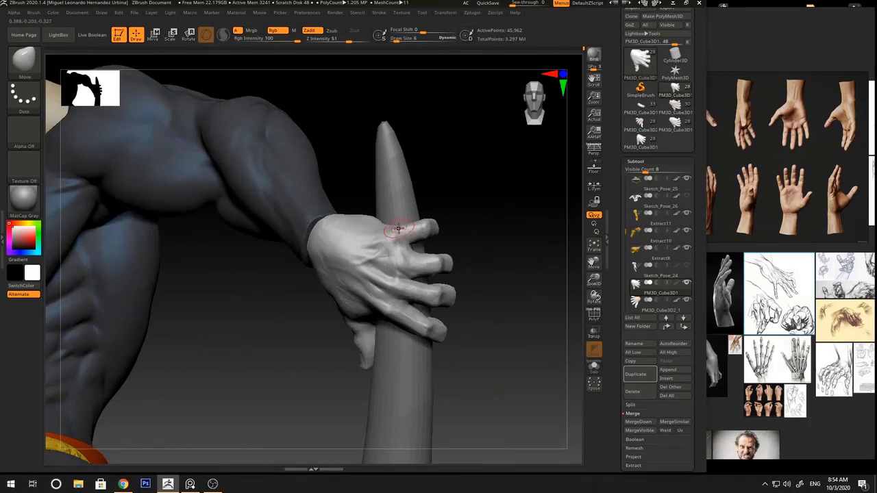
right_click_drag(499, 225, 480, 235, "ctrl")
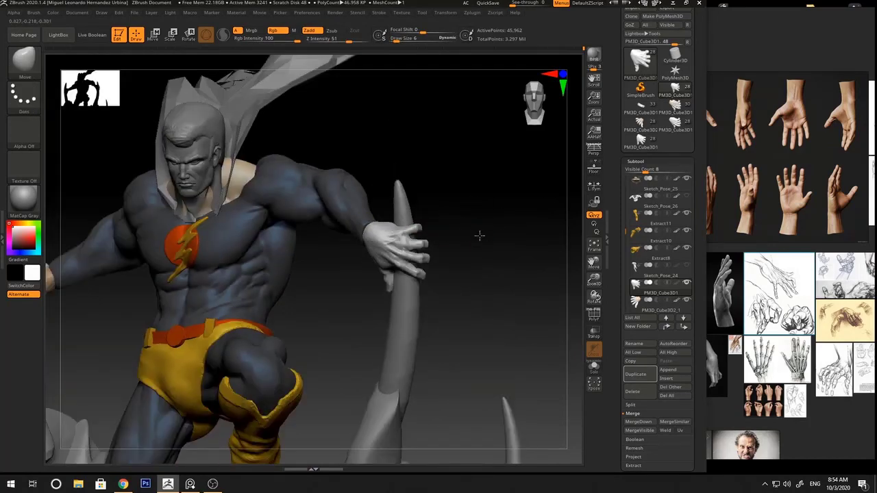
Reshape the curled left index finger from behind the spike with the Move brush at draw size 9
left_click_drag(479, 235, 451, 173)
right_click_drag(488, 274, 477, 308, "ctrl")
key("space")
key("bracketleft")
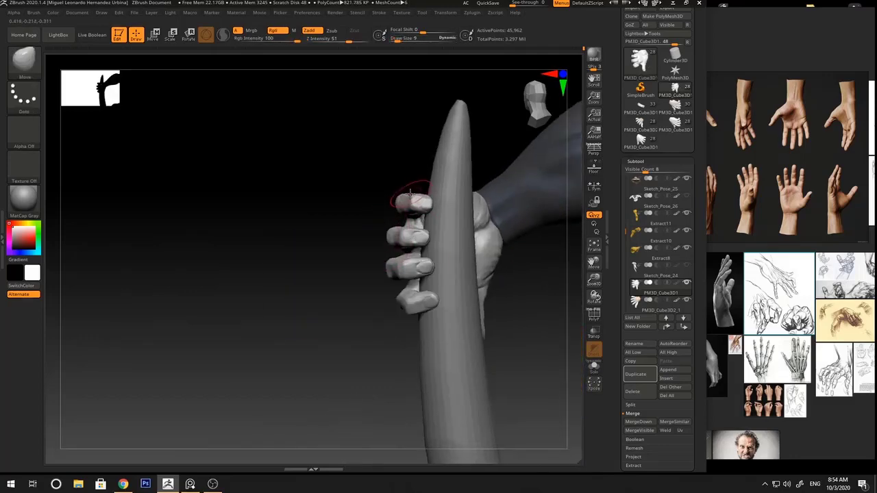
right_click_drag(406, 197, 488, 205)
right_click(414, 263)
Build up the area between the left index and middle knuckles with the ClayBuildup brush at draw sizes 4 and 8
mouse_move(488, 206)
right_mouse_down("ctrl")
mouse_move(458, 308)
mouse_move(429, 216)
right_mouse_up("ctrl")
right_click(430, 225)
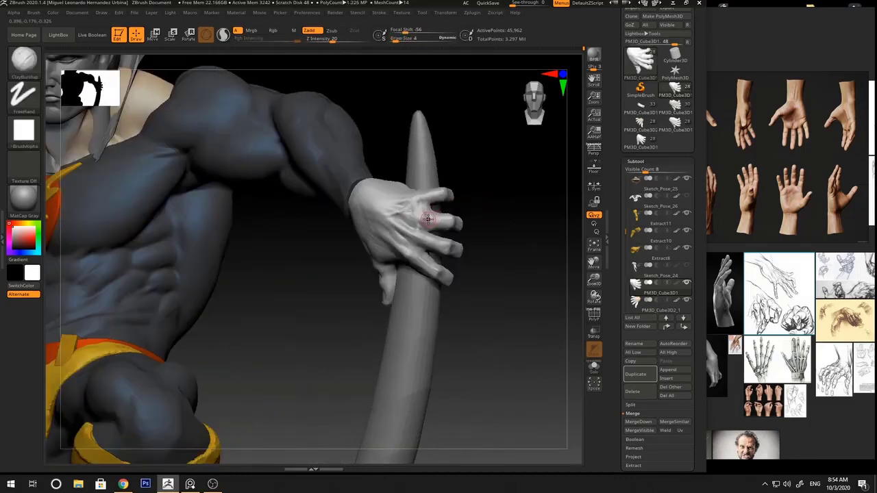
right_click(428, 217)
left_click_drag(412, 216, 426, 218)
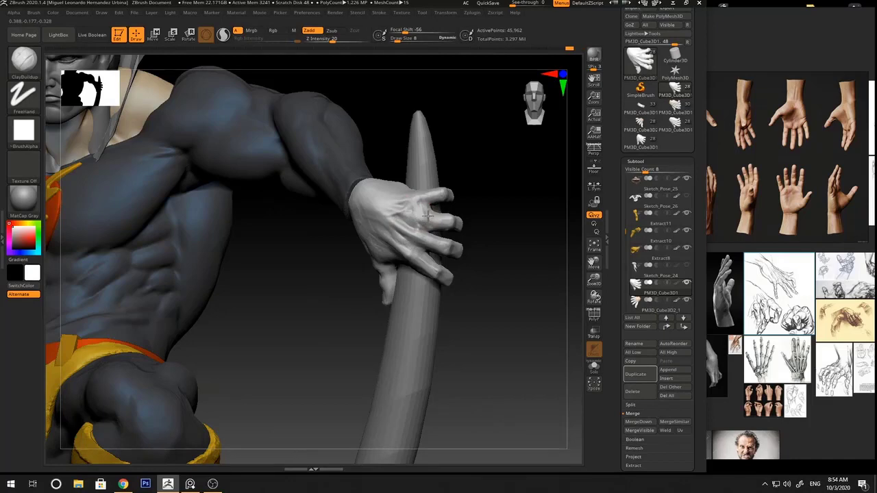
Adjust the left thumb against the spike with the Move brush at draw size 15
right_click_drag(495, 226, 519, 223, "ctrl")
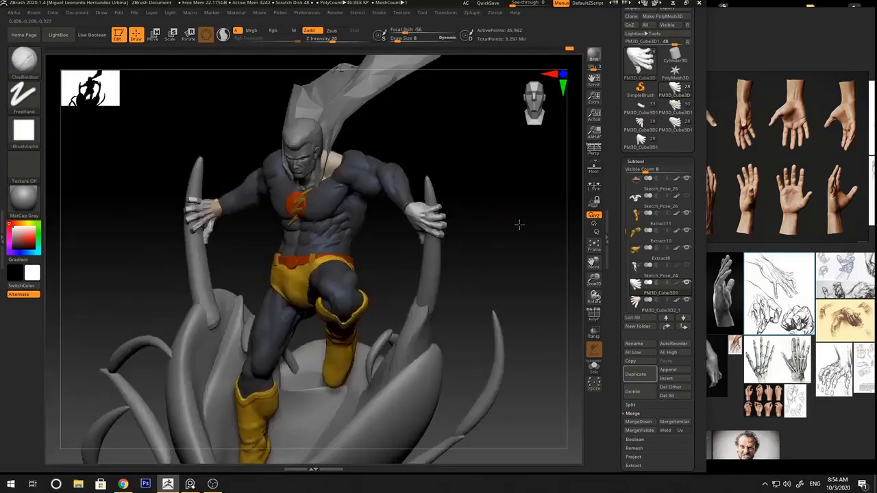
right_click(472, 217)
mouse_move(447, 217)
right_mouse_down()
mouse_move(506, 223)
mouse_move(482, 229)
mouse_move(505, 239)
mouse_move(503, 204)
mouse_move(491, 255)
mouse_move(433, 222)
mouse_move(429, 235)
right_mouse_up()
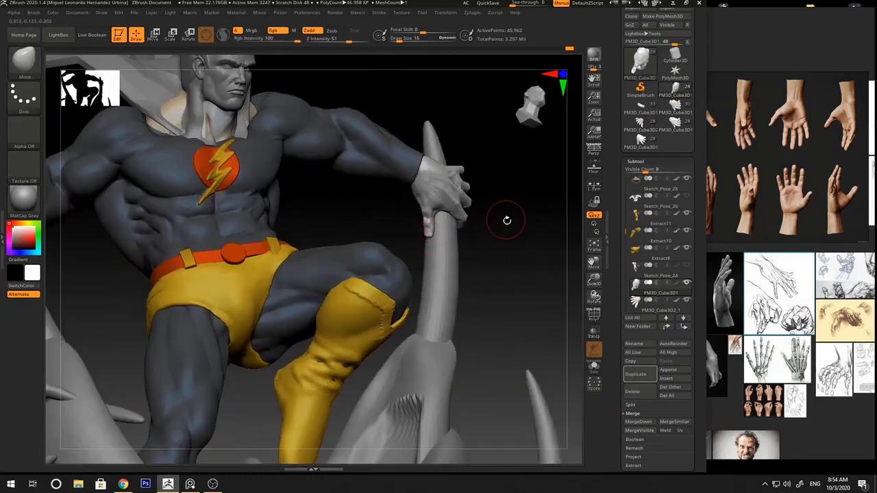
mouse_move(507, 219)
right_mouse_down()
mouse_move(439, 233)
mouse_move(516, 222)
mouse_move(461, 229)
right_mouse_up()
Switch to the Standard brush, make the right hand the active subtool and save the tool to a file
key("b")
key("s")
key("t")
mouse_move(492, 202)
right_mouse_down()
mouse_move(519, 217)
mouse_move(456, 202)
right_mouse_up()
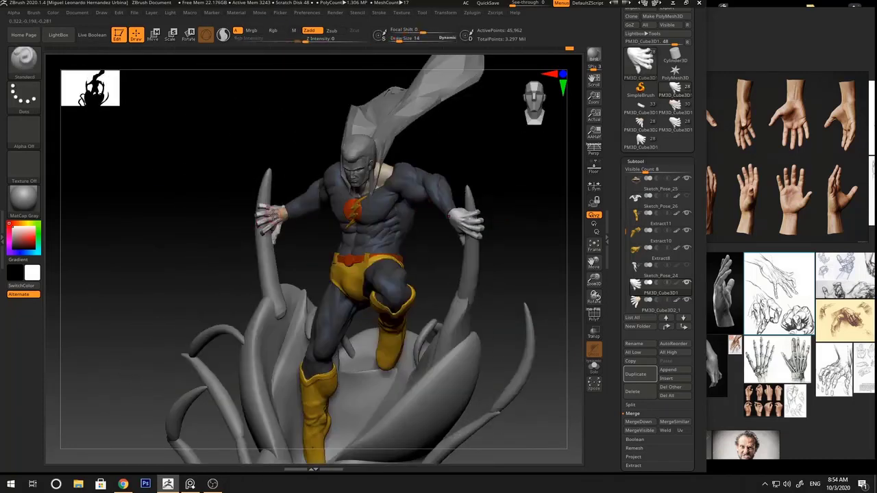
left_click(274, 216, "alt")
left_click_drag(697, 154, 696, 199)
left_click(670, 27)
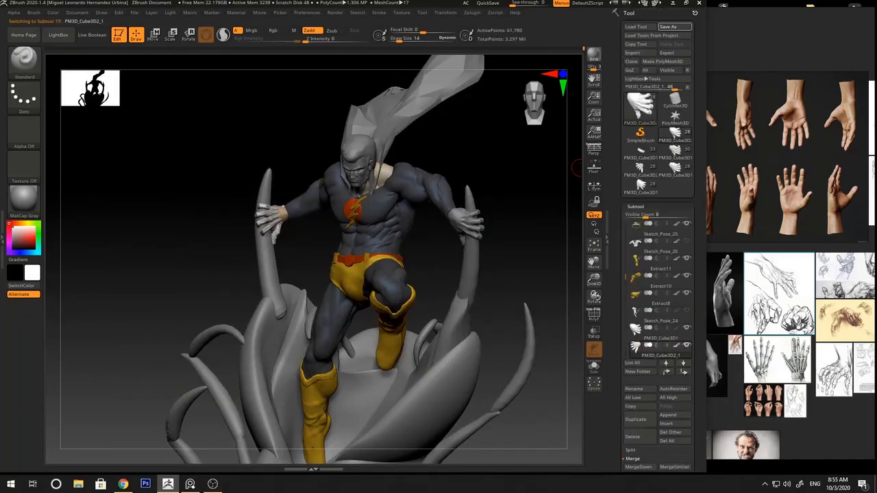
Compare the right and left hands by alternating the active subtool and toggling the polygon wireframe display
right_click(275, 212)
mouse_move(288, 170)
right_mouse_down("ctrl")
mouse_move(286, 238)
mouse_move(418, 249)
right_mouse_up("ctrl")
right_click(286, 238)
key("shift+f")
key("shift+f")
left_click(538, 231, "alt")
left_click(276, 229, "alt")
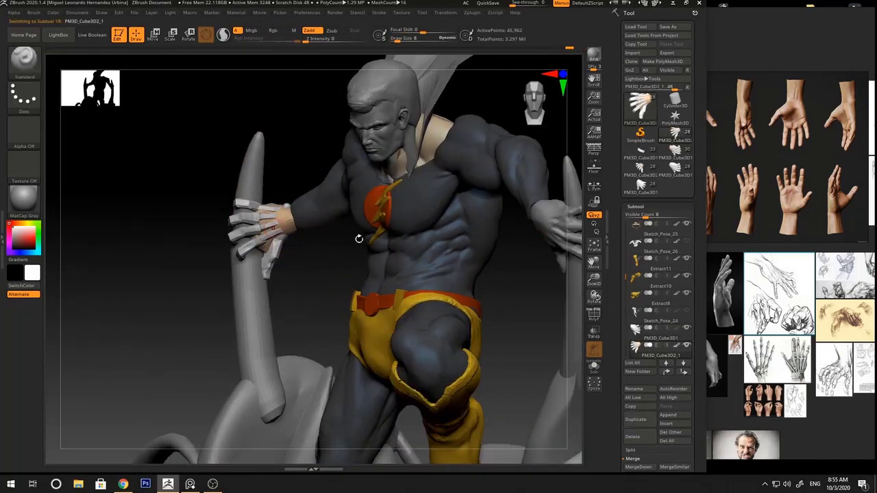
left_click(542, 229, "alt")
left_click(277, 221, "alt")
right_click_drag(277, 220, 205, 222, "alt")
key("shift+f")
key("shift+f")
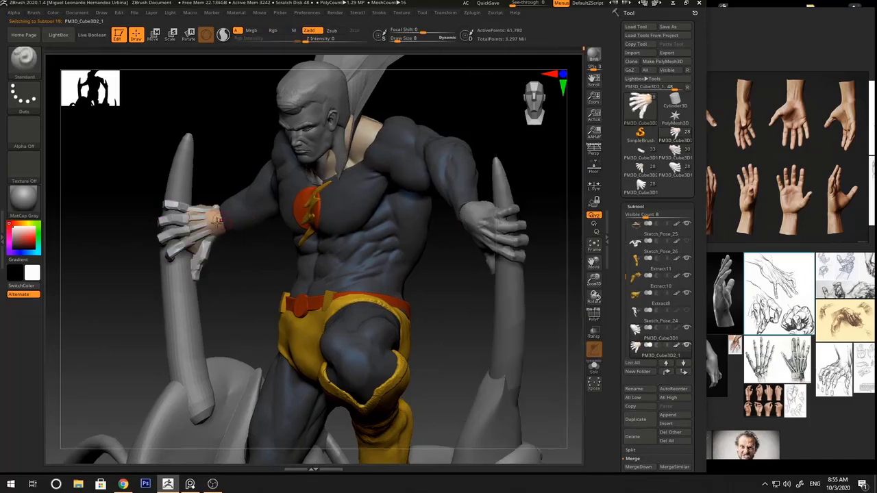
left_click(489, 227, "alt")
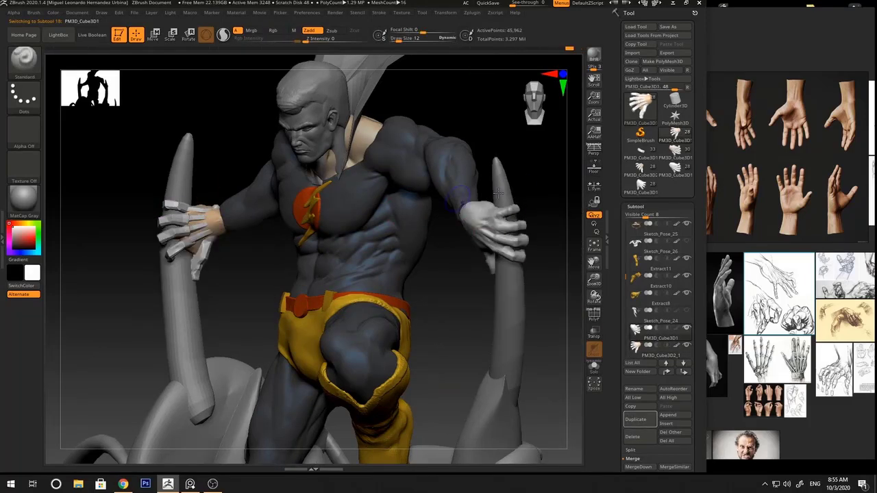
key("shift+f")
key("shift+f")
right_click_drag(539, 176, 580, 180)
left_click(186, 214, "alt")
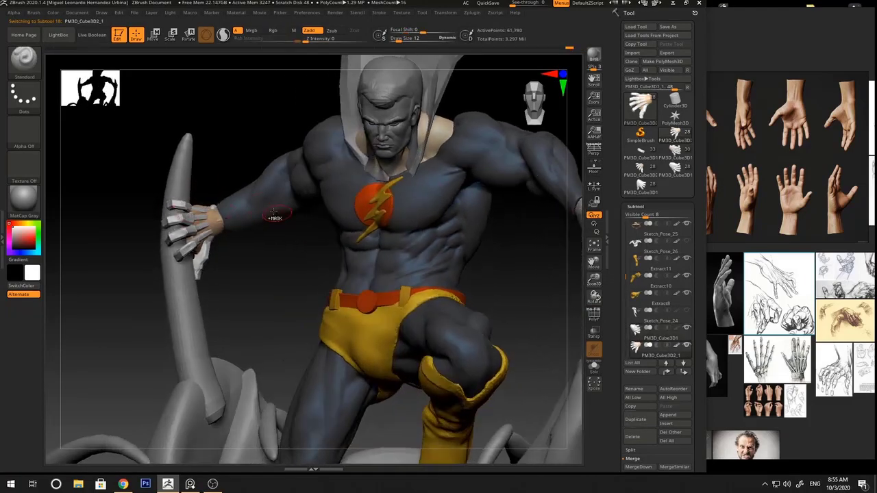
right_click_drag(274, 217, 388, 193, "ctrl")
key("shift+f")
right_click_drag(293, 207, 277, 217, "alt")
key("shift+f")
key("shift+f")
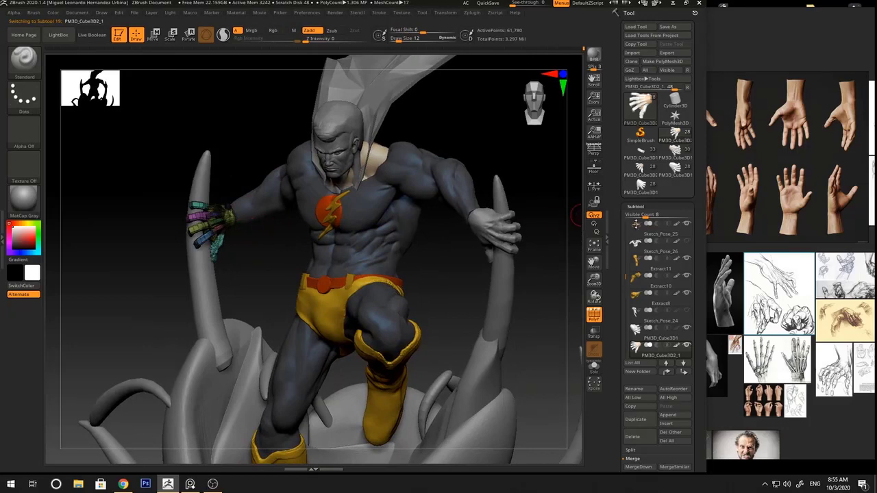
Try remeshing the right hand with DynaMesh at resolution 160 and undo the remesh
left_click(632, 207)
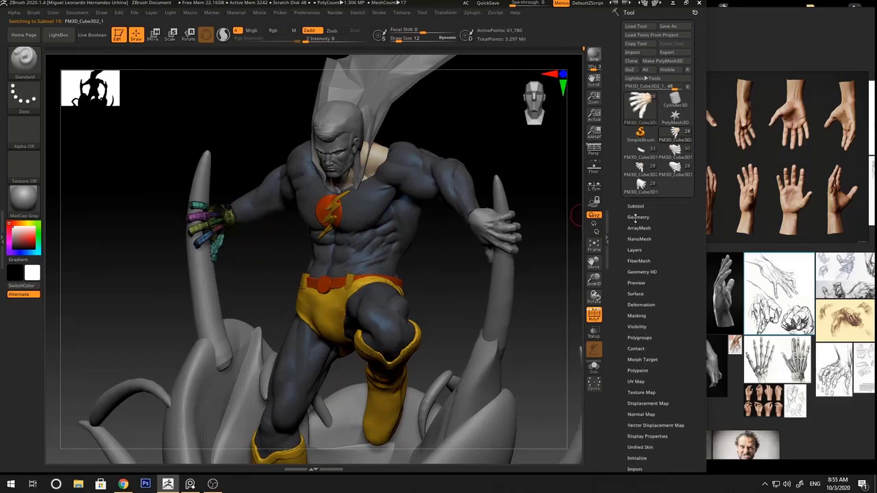
left_click(637, 217)
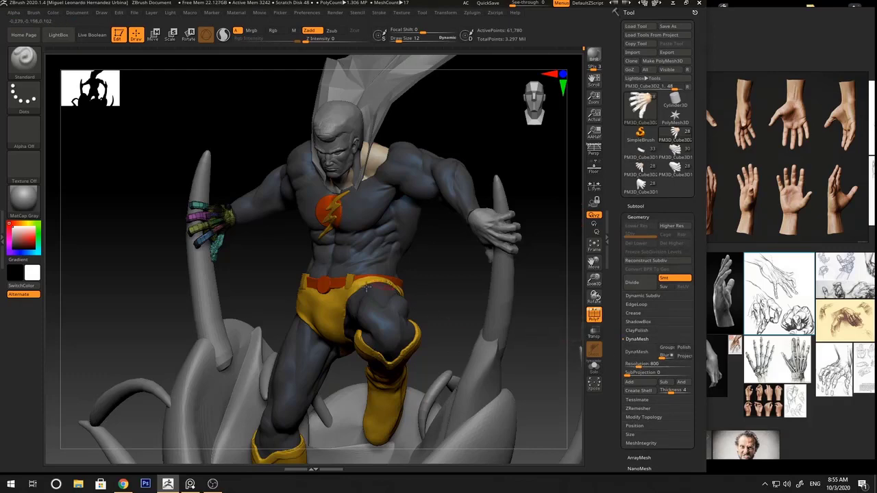
right_click_drag(270, 287, 276, 272, "ctrl")
key("shift+f")
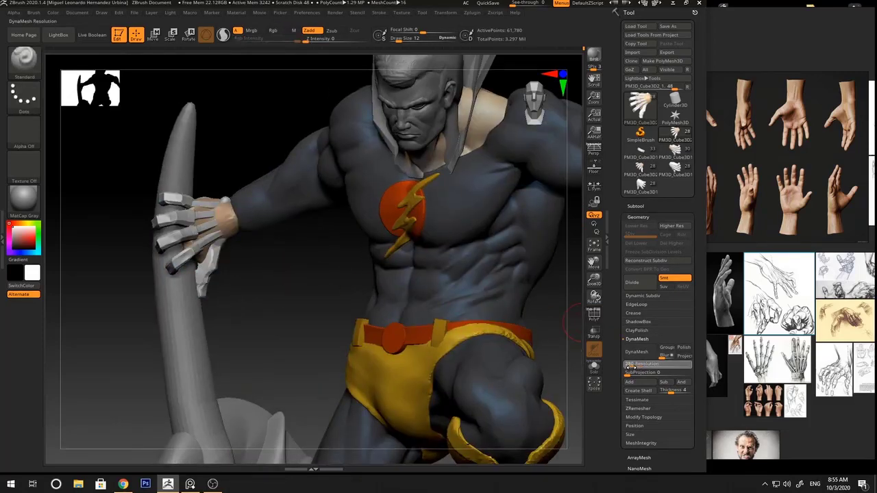
left_click(637, 351)
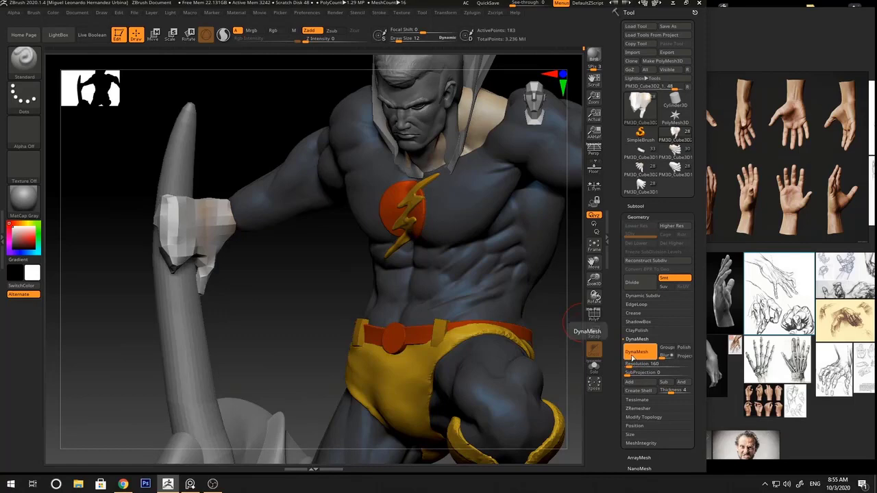
mouse_move(287, 274)
left_mouse_down()
mouse_move(255, 270)
mouse_move(270, 256)
mouse_move(288, 288)
left_mouse_up()
key("ctrl+z")
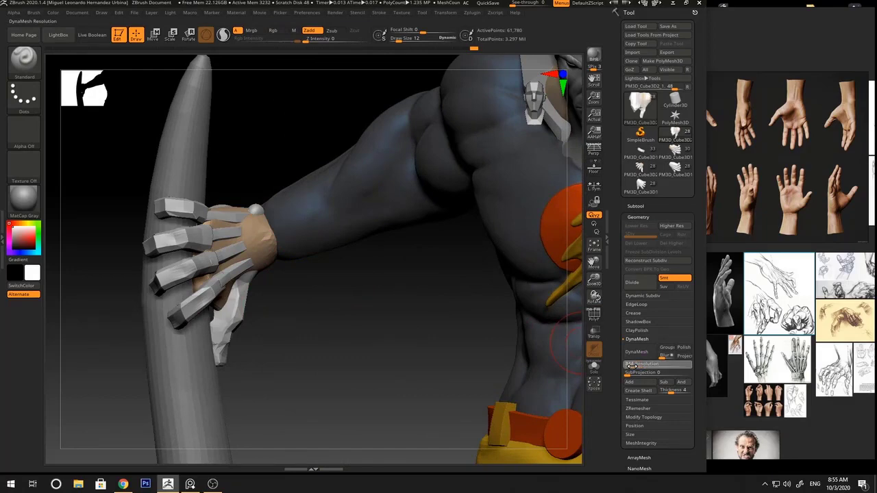
Try DynaMesh on the right hand at higher resolutions, undoing each remesh
left_click(636, 352)
left_click_drag(455, 332, 378, 323)
key("ctrl+z")
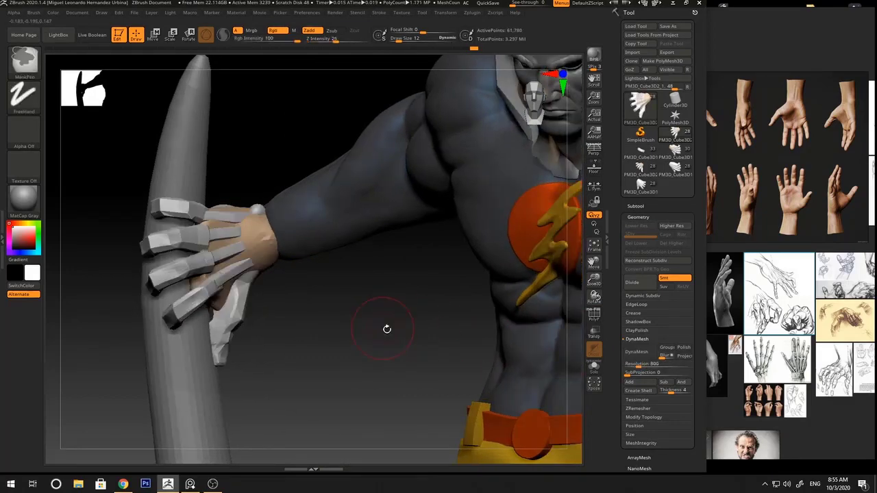
left_click_drag(631, 366, 638, 366)
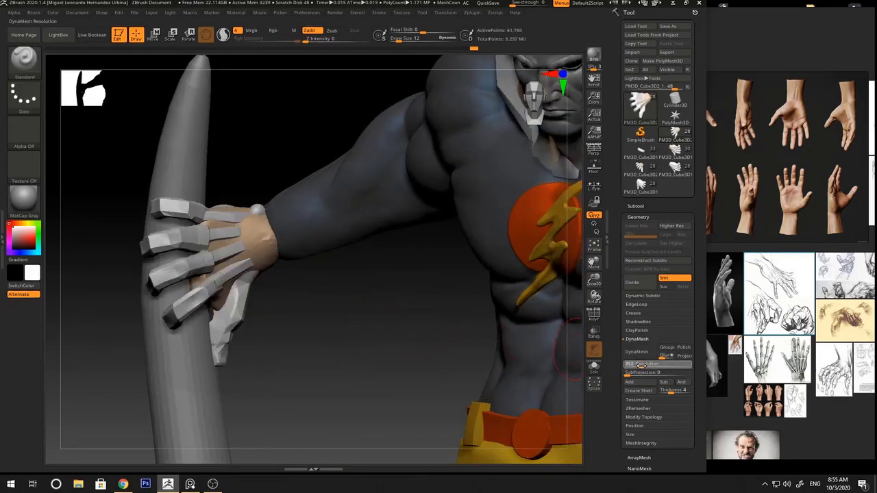
left_click(637, 351)
left_click_drag(339, 304, 507, 277)
key("ctrl+z")
Compare the right and left hands' DynaMesh resolutions by alternating the active subtool and toggling the wireframe display
left_click(507, 277, "alt")
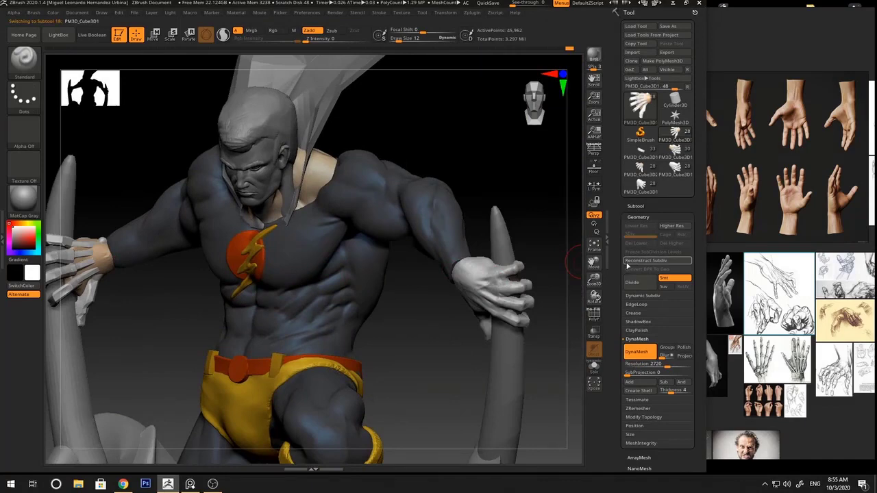
left_click_drag(268, 292, 227, 273)
left_click(227, 273, "alt")
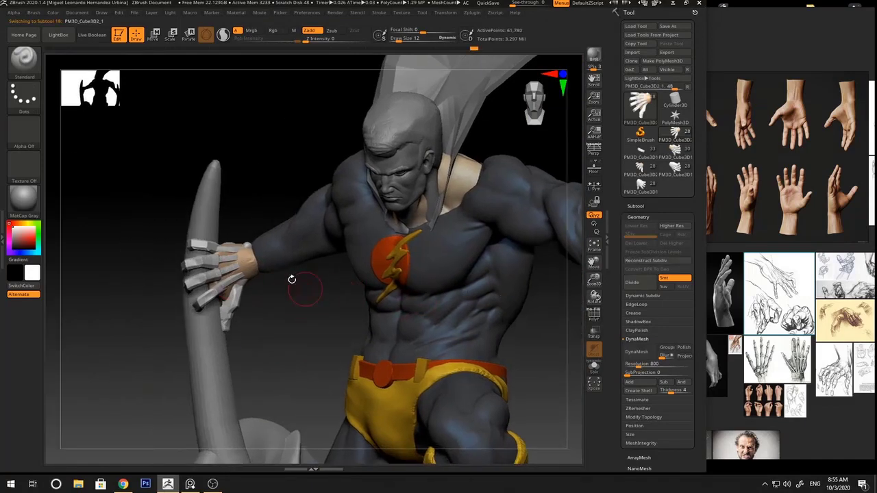
key("shift+f")
left_click_drag(293, 279, 422, 288)
key("shift+f")
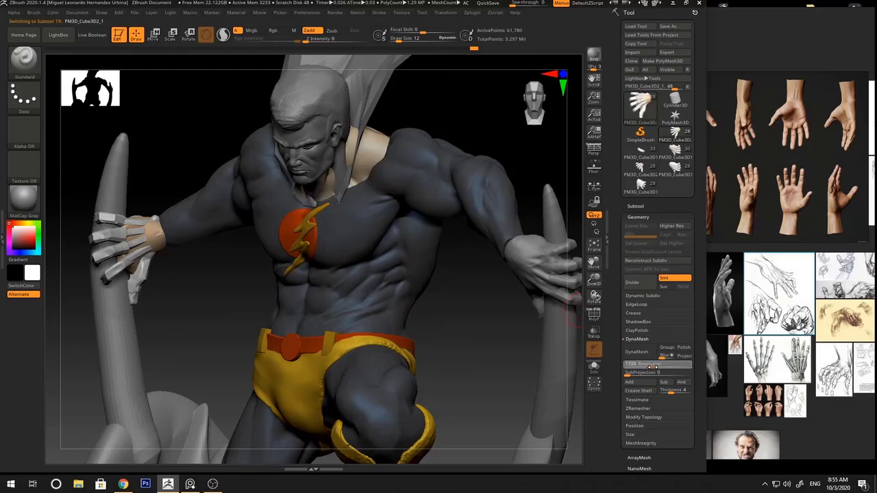
left_click(534, 263, "alt")
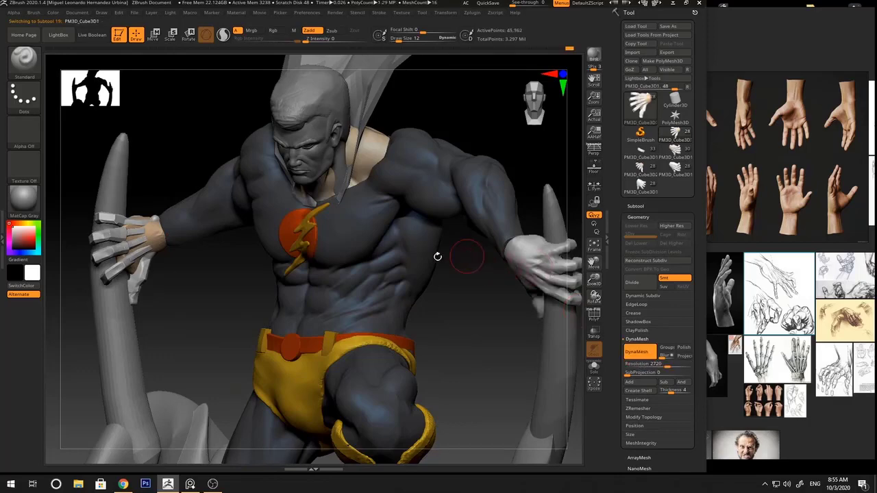
left_click_drag(436, 256, 367, 264, "alt")
key("shift+f")
key("shift+f")
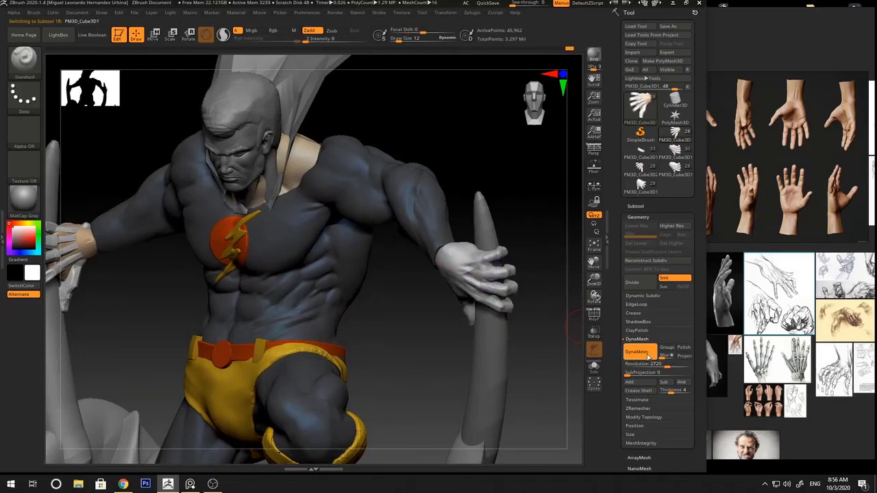
left_click(647, 364)
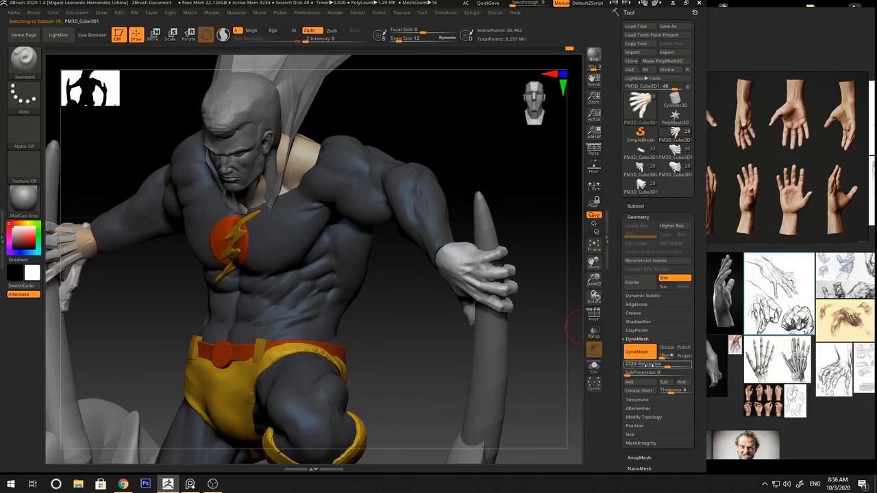
left_click_drag(366, 324, 480, 315)
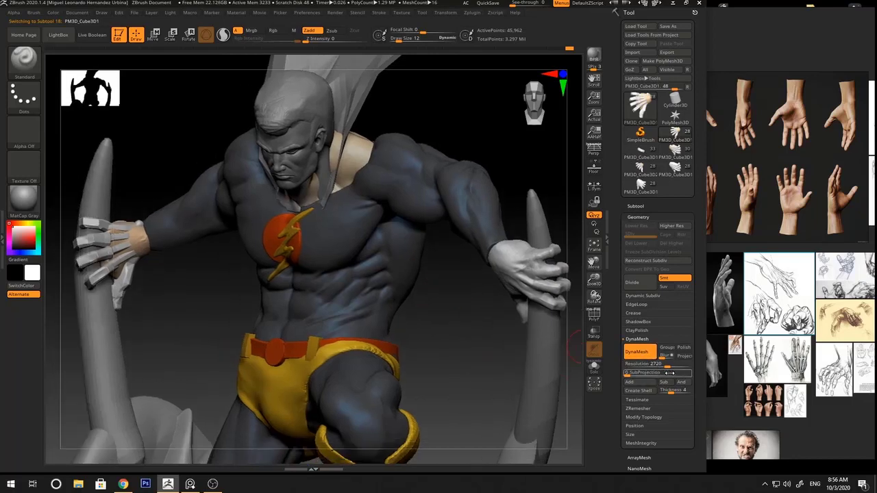
Make the right hand the active subtool and remesh it with DynaMesh at resolution 2056
left_click(149, 260, "alt")
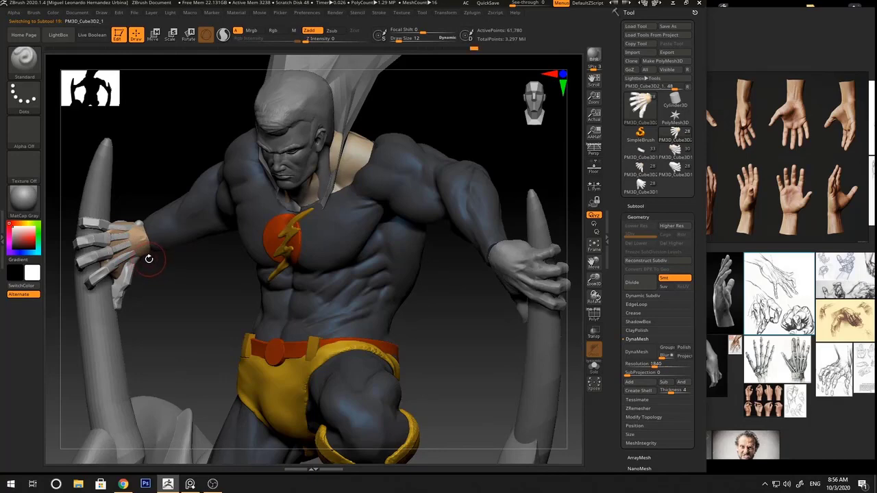
left_click(654, 364)
left_click_drag(656, 368, 657, 367)
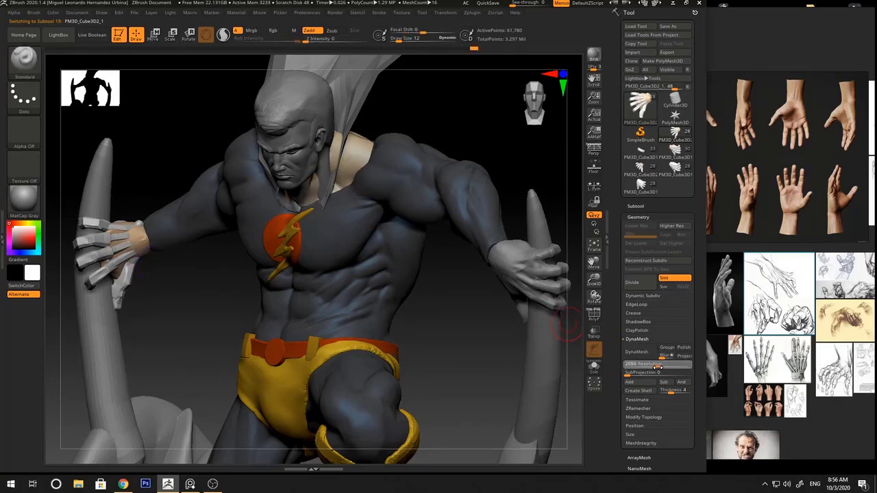
left_click(646, 354)
Inspect the remeshed right hand and the figure from several distances, toggling the wireframe display to judge mesh density
mouse_move(201, 296)
left_mouse_down("alt")
mouse_move(299, 301)
mouse_move(220, 265)
left_mouse_up("alt")
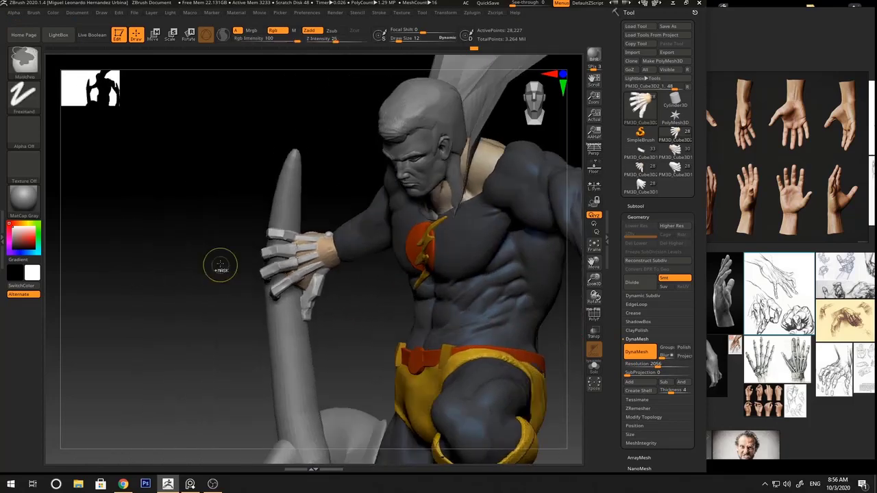
right_click_drag(220, 265, 331, 290, "ctrl")
key("shift+f")
key("shift+f")
left_click_drag(142, 294, 329, 268)
right_click_drag(329, 268, 318, 295, "ctrl")
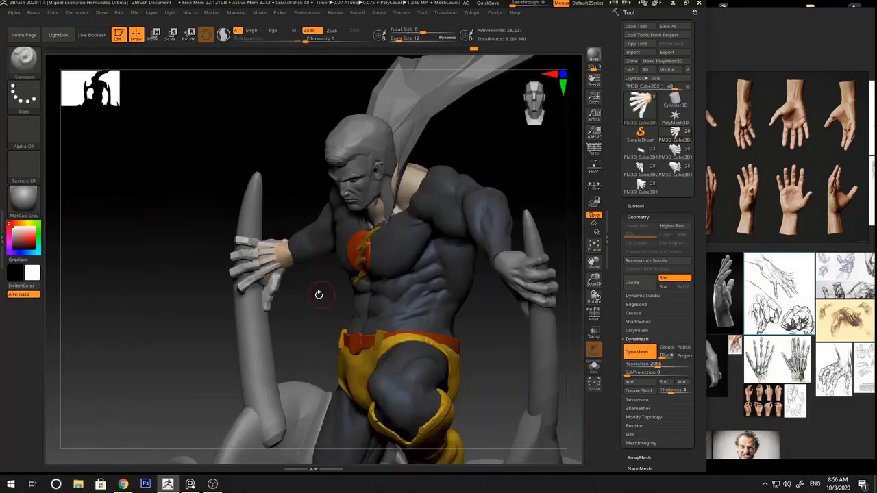
mouse_move(297, 293)
left_mouse_down()
mouse_move(313, 294)
mouse_move(301, 293)
left_mouse_up()
mouse_move(300, 292)
right_mouse_down("ctrl")
mouse_move(291, 246)
mouse_move(295, 263)
mouse_move(328, 245)
mouse_move(336, 306)
right_mouse_up("ctrl")
key("shift+f")
key("shift+f")
key("shift+f")
key("shift+f")
key("shift+f")
key("shift+f")
key("shift+f")
key("shift+f")
right_click_drag(329, 268, 333, 298)
Turn off the right hand subtool's polypaint display and set the brush draw size to 4
left_click(642, 207)
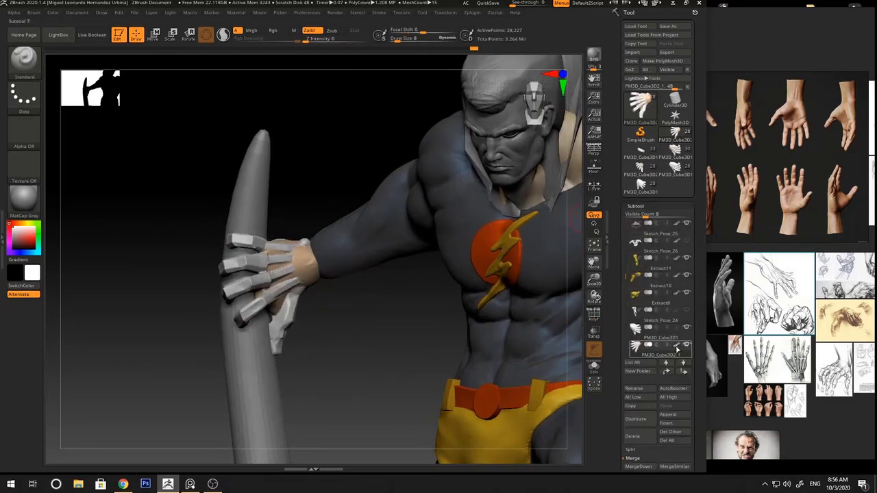
left_click(671, 351)
mouse_move(347, 301)
right_mouse_down()
mouse_move(331, 319)
mouse_move(346, 316)
right_mouse_up()
left_click_drag(264, 246, 248, 268, "shift")
right_click(248, 268)
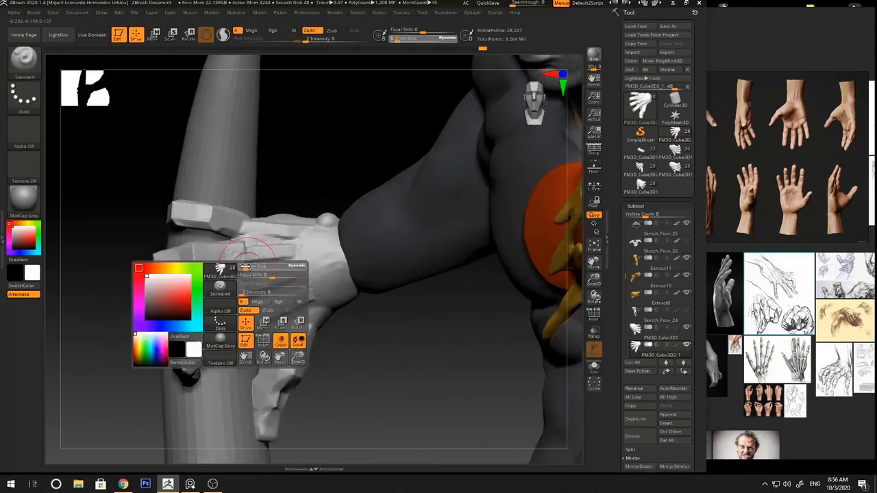
right_click_drag(376, 303, 399, 292, "ctrl")
Check the hand reference photos, then duplicate the right hand subtool and mirror the copy with the Deformation options
left_click(788, 157)
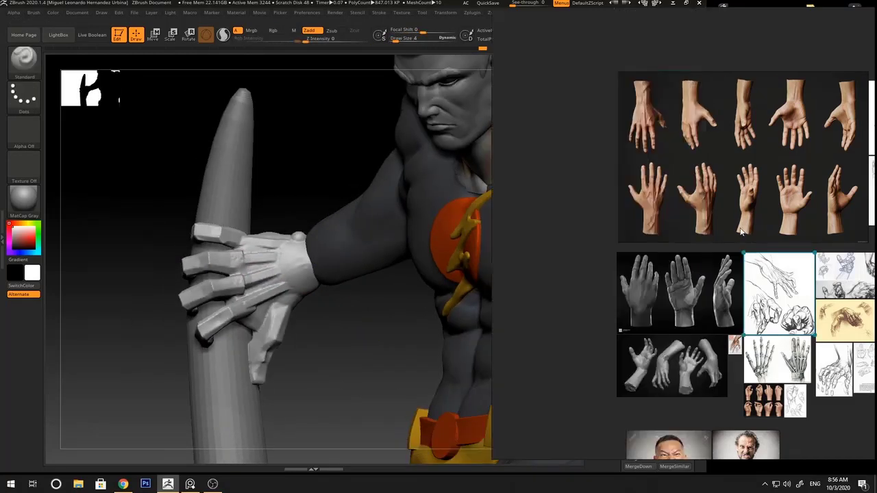
left_click(343, 305)
mouse_move(343, 305)
right_mouse_down()
mouse_move(393, 297)
mouse_move(349, 297)
right_mouse_up()
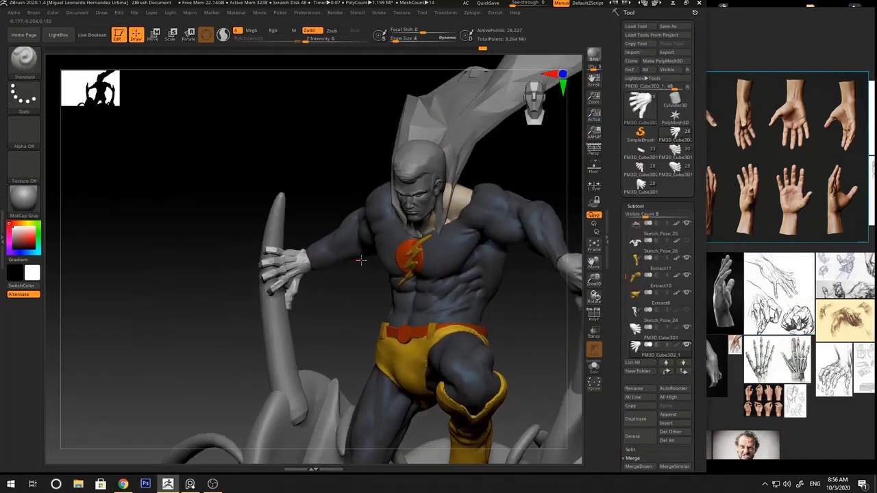
key("shift+f")
key("shift+f")
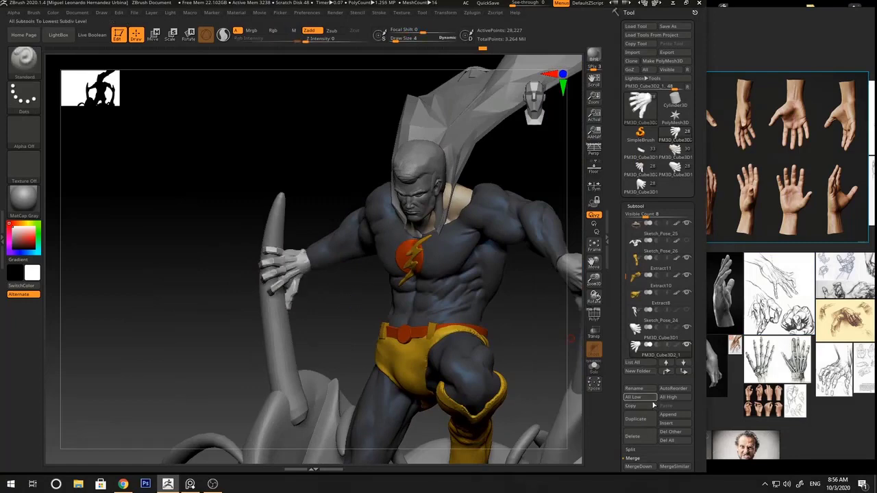
left_click(637, 420)
right_click_drag(324, 312, 534, 201)
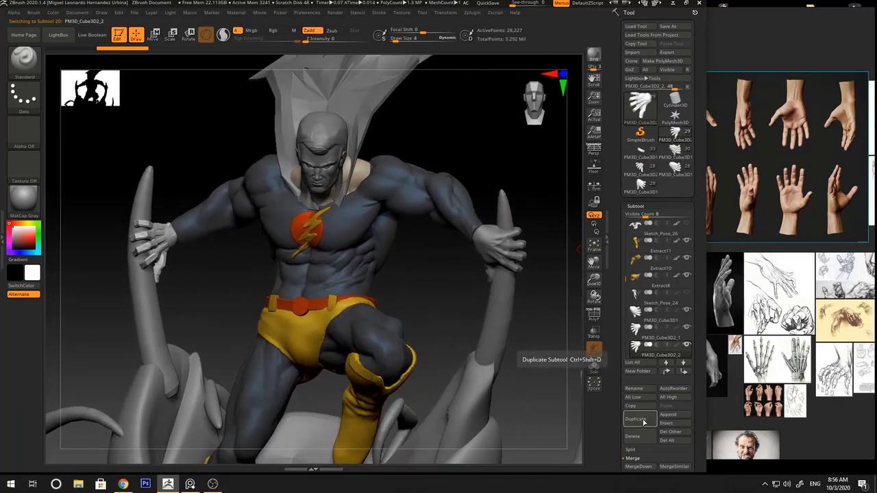
left_click(635, 207)
left_click(648, 305)
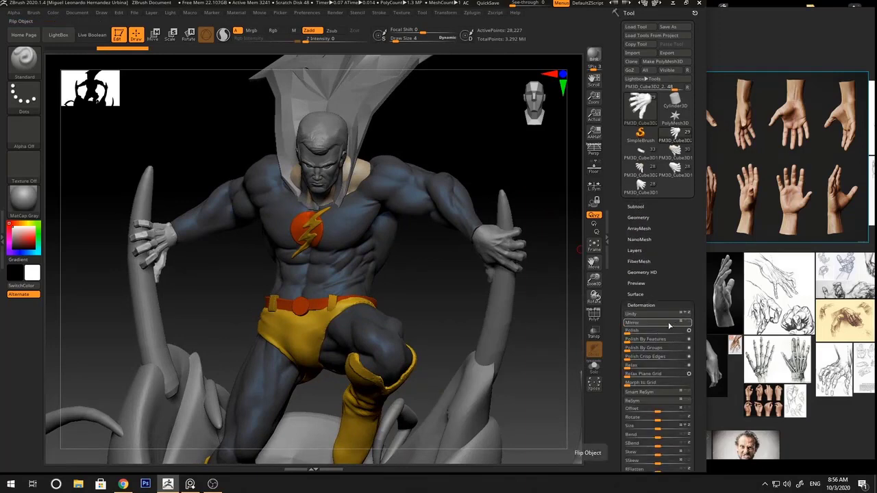
Centre the transform gizmo on the mirrored hand copy and isolate the copy in Solo mode
key("w")
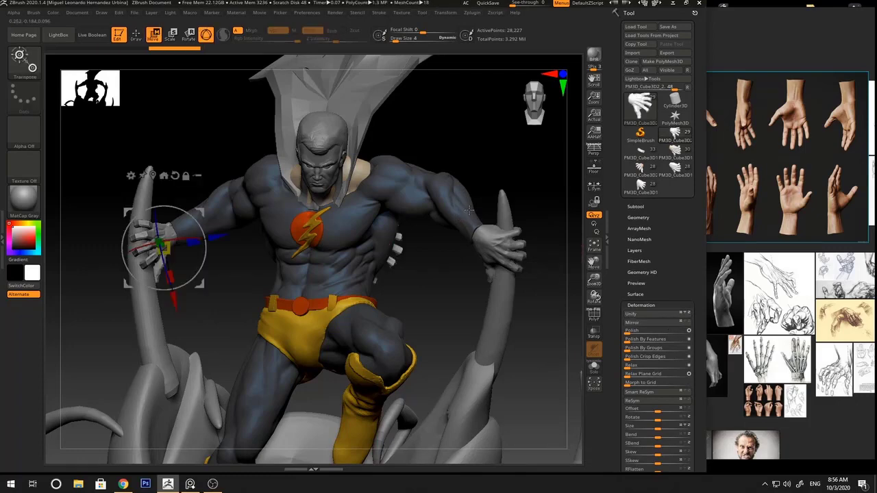
left_click(154, 176)
left_click(594, 368)
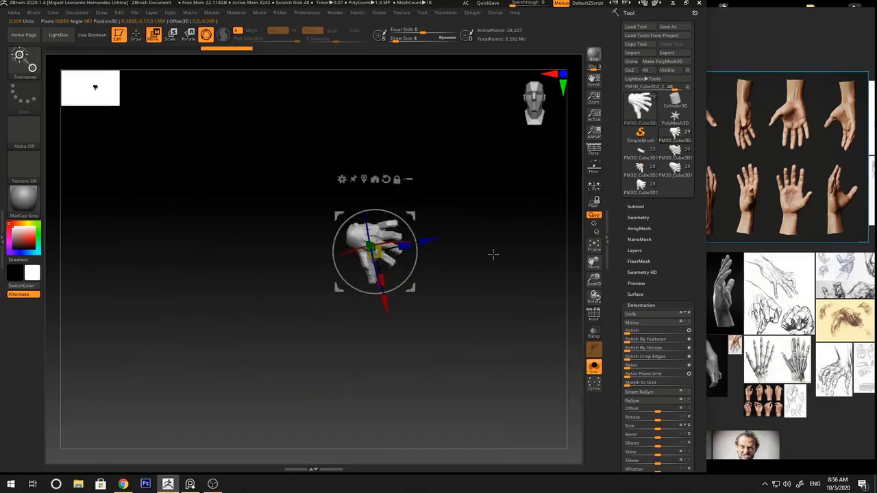
mouse_move(493, 254)
right_mouse_down()
mouse_move(468, 215)
mouse_move(446, 237)
mouse_move(496, 194)
mouse_move(507, 267)
mouse_move(423, 228)
right_mouse_up()
Return to drawing with the ClayBuildup brush and build up the webbing between the mirrored hand's thumb and index finger
key("q")
right_click(450, 233)
left_click(451, 235)
mouse_move(452, 194)
right_mouse_down()
mouse_move(464, 227)
mouse_move(442, 210)
mouse_move(461, 194)
mouse_move(460, 185)
mouse_move(466, 219)
mouse_move(505, 194)
mouse_move(481, 190)
right_mouse_up()
key("b")
key("c")
key("b")
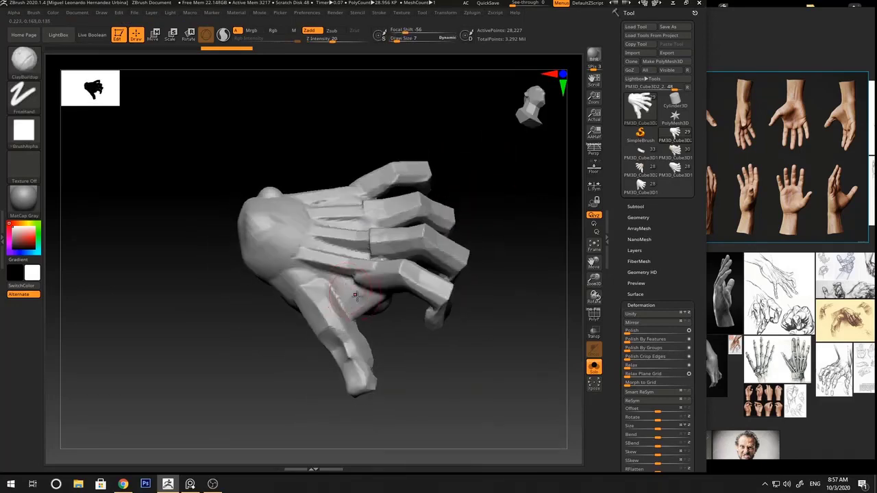
right_click_drag(402, 338, 396, 353)
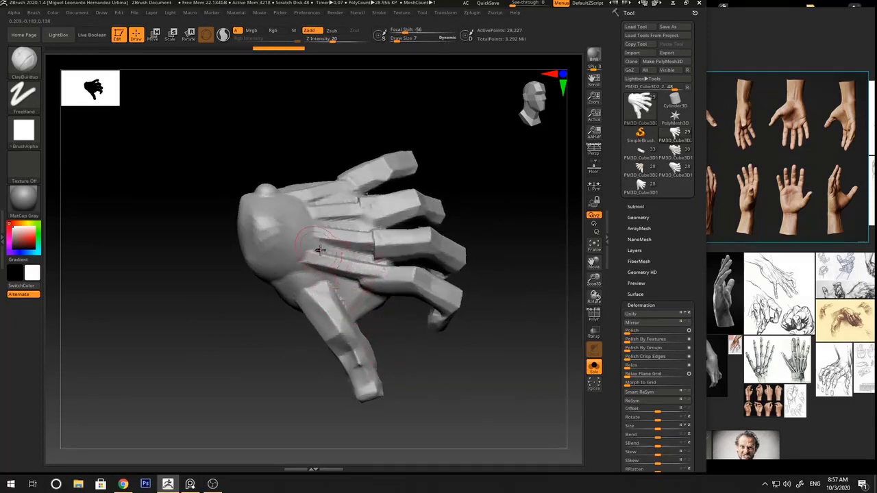
right_click_drag(350, 274, 331, 311)
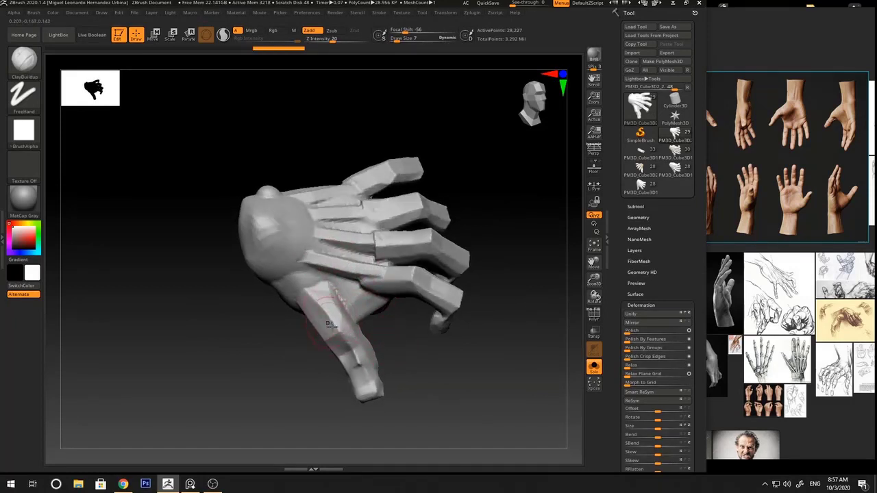
left_click_drag(404, 351, 395, 349)
left_click_drag(344, 295, 357, 317)
left_click_drag(395, 340, 392, 346)
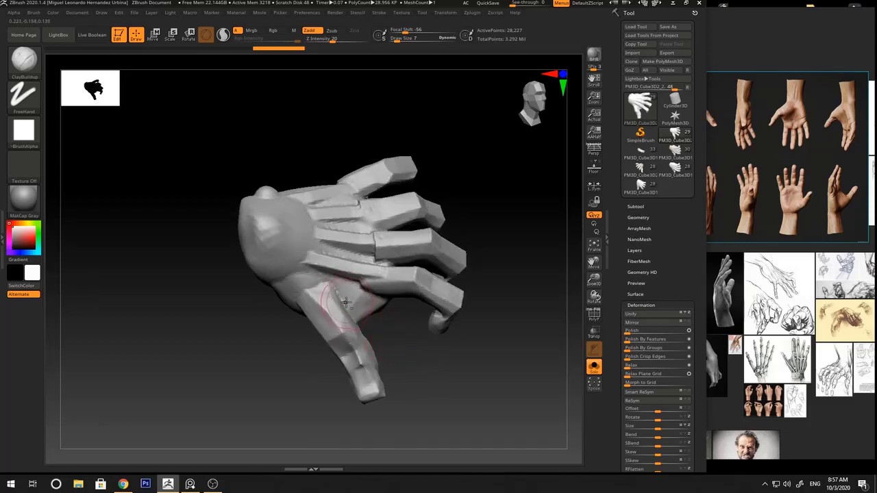
Fill out the muscle mass at the thumb's base and beside the index metacarpal with ClayBuildup strokes
right_click_drag(378, 327, 346, 279)
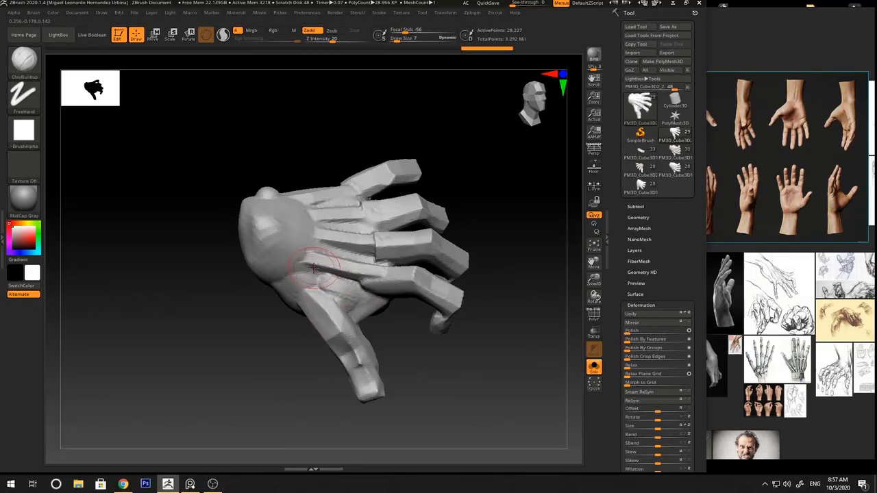
right_click_drag(377, 291, 337, 291)
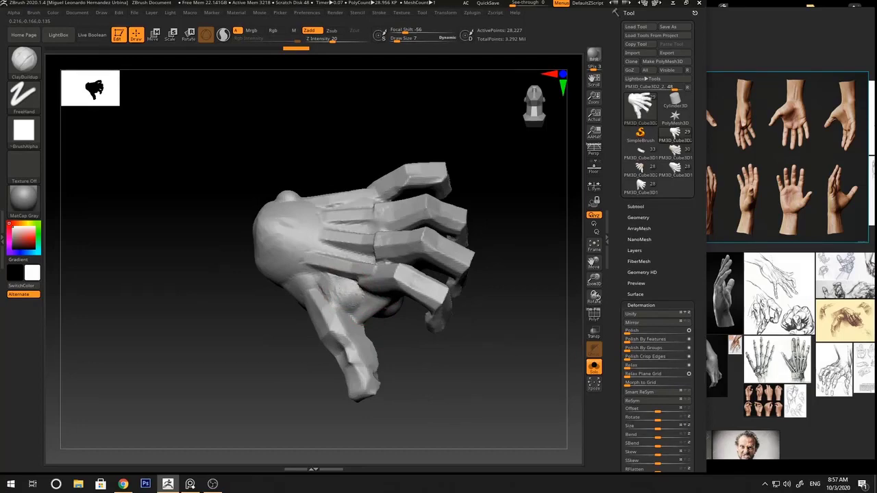
left_click_drag(458, 358, 400, 351)
left_click_drag(349, 311, 388, 336)
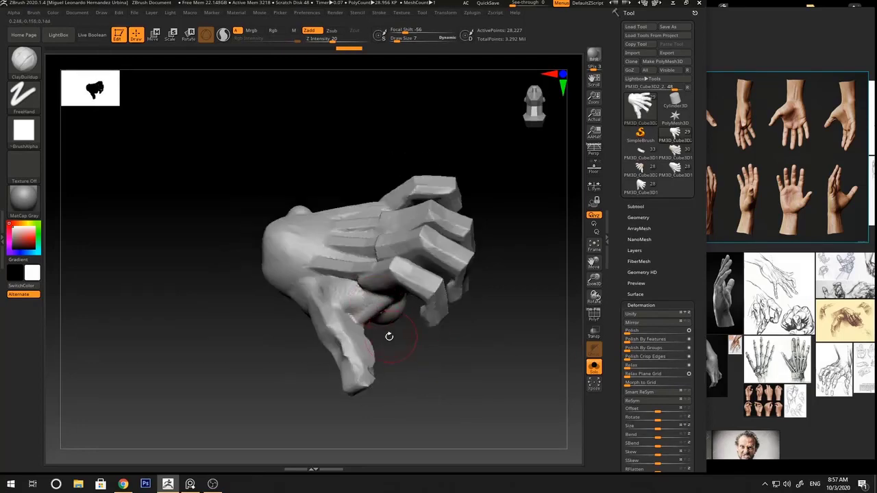
mouse_move(414, 375)
left_mouse_down()
mouse_move(339, 293)
mouse_move(398, 326)
left_mouse_up()
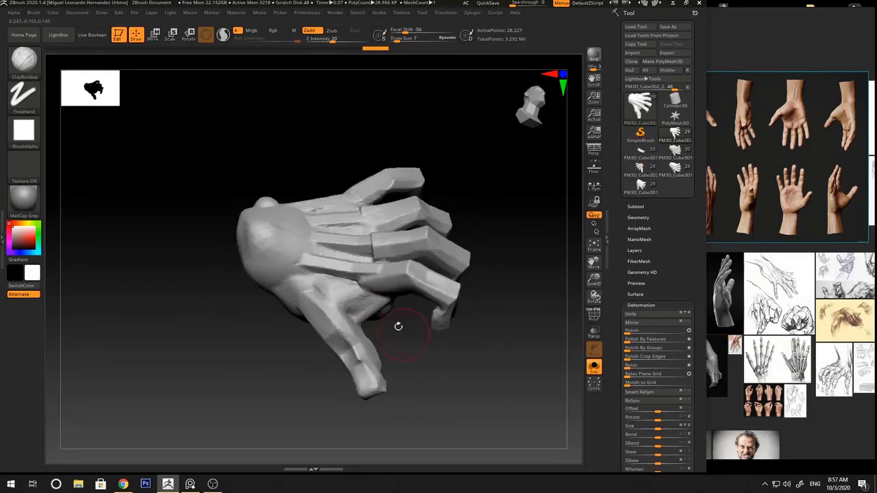
mouse_move(363, 290)
left_mouse_down()
mouse_move(427, 377)
mouse_move(480, 288)
mouse_move(519, 280)
mouse_move(502, 364)
mouse_move(515, 336)
mouse_move(509, 235)
mouse_move(484, 364)
mouse_move(413, 302)
mouse_move(509, 255)
mouse_move(497, 290)
left_mouse_up()
Switch to the Standard brush with draw size 4 and sculpt around the index finger's knuckle
key("space")
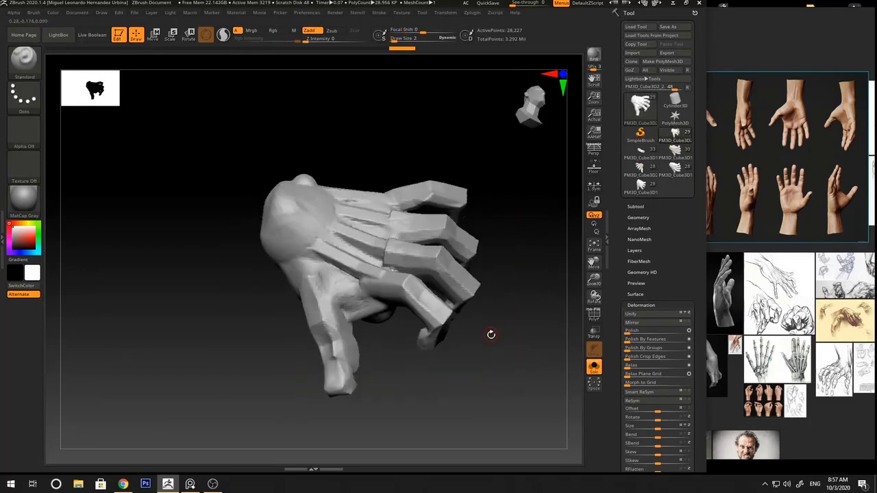
mouse_move(491, 334)
left_mouse_down()
mouse_move(451, 297)
mouse_move(521, 260)
mouse_move(521, 333)
mouse_move(528, 304)
mouse_move(482, 415)
mouse_move(444, 384)
mouse_move(426, 381)
left_mouse_up()
key("space")
left_click(403, 326)
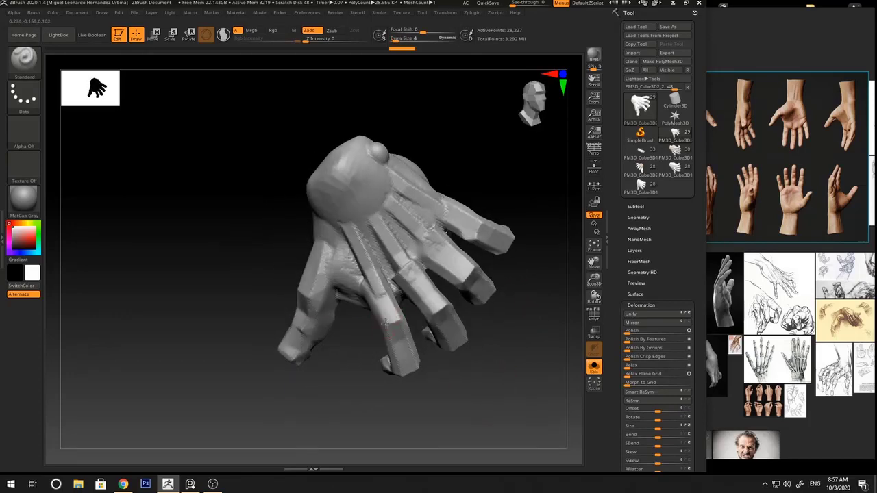
Set the Standard brush to draw size 3 and Z intensity 34, and sculpt and smooth the index finger's metacarpal
mouse_move(420, 354)
right_mouse_down()
mouse_move(411, 318)
mouse_move(460, 172)
mouse_move(381, 303)
mouse_move(393, 327)
right_mouse_up()
key("space")
left_click(424, 313)
key("space")
left_click(386, 308)
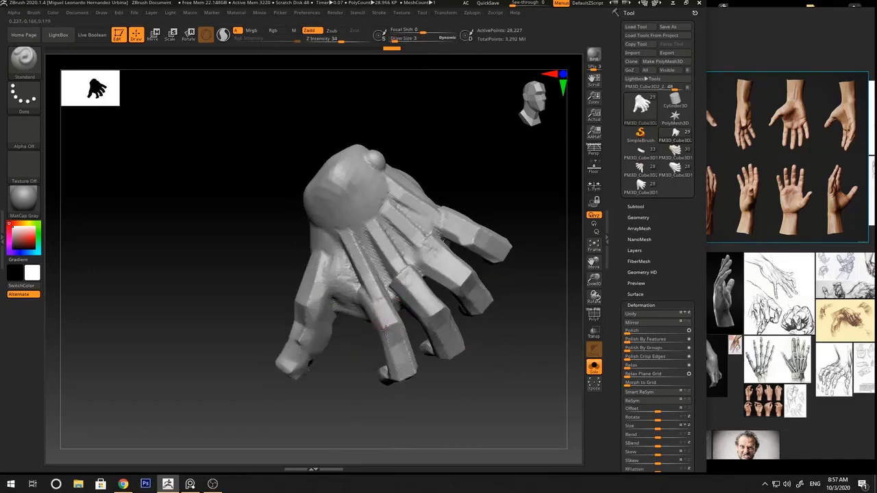
mouse_move(448, 385)
right_mouse_down()
mouse_move(405, 380)
mouse_move(446, 381)
right_mouse_up()
key("space")
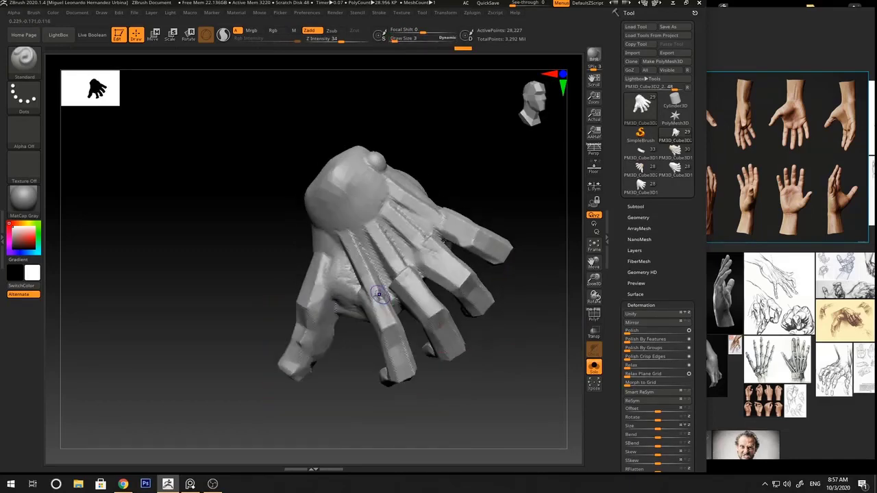
left_click_drag(382, 295, 383, 304, "shift")
Flatten the planes around the index finger's knuckle using the Flatten brush at draw size 3
right_click_drag(308, 318, 305, 233, "ctrl")
mouse_move(473, 291)
right_mouse_down()
mouse_move(497, 242)
mouse_move(473, 270)
mouse_move(490, 315)
mouse_move(482, 322)
mouse_move(500, 317)
right_mouse_up()
right_click_drag(501, 316, 504, 384, "ctrl")
key("4")
key("space")
left_click_drag(375, 252, 363, 275)
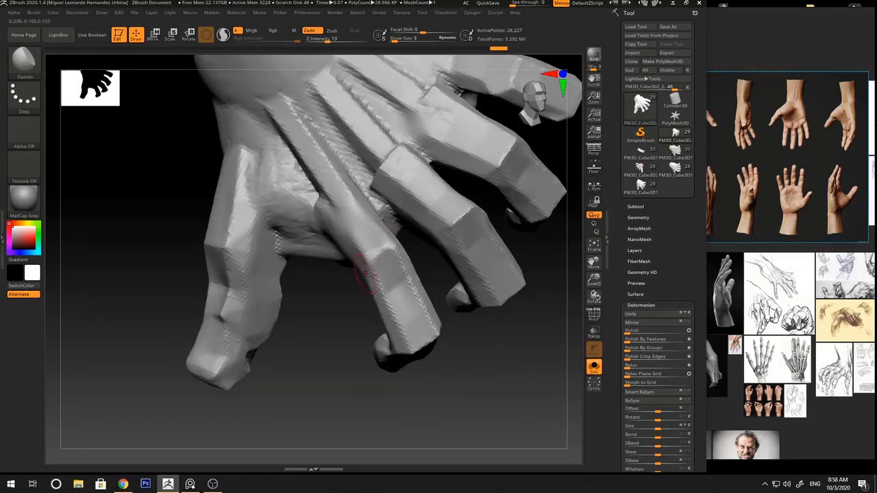
Refine the index finger's knuckle with the ClayBuildup brush and switch back to the Flatten brush
mouse_move(503, 294)
right_mouse_down("ctrl")
mouse_move(511, 213)
mouse_move(446, 269)
mouse_move(453, 306)
right_mouse_up("ctrl")
right_click_drag(453, 306, 418, 285)
key("2")
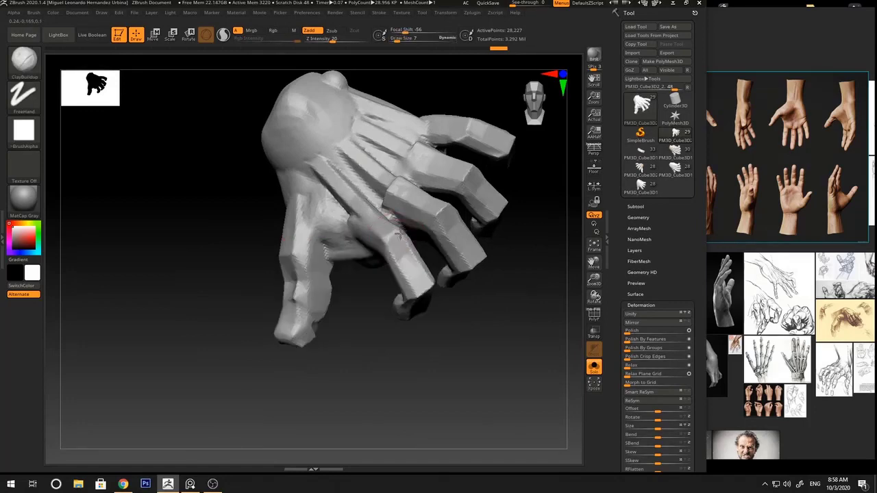
mouse_move(394, 236)
right_mouse_down()
mouse_move(399, 253)
mouse_move(386, 242)
mouse_move(403, 248)
mouse_move(397, 239)
right_mouse_up()
key("1")
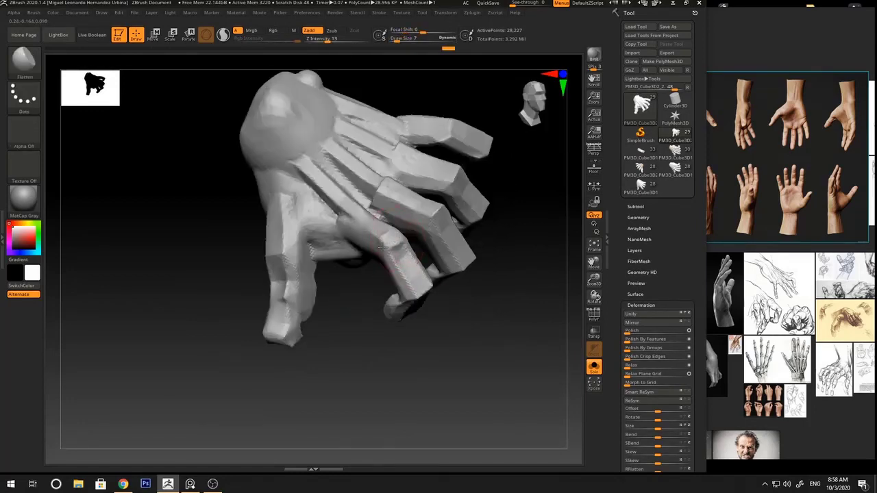
Flatten the planes of the index finger's segments and adjust its middle joint using the Move brush
left_click_drag(384, 248, 394, 249)
mouse_move(491, 279)
left_mouse_down()
mouse_move(439, 264)
mouse_move(466, 258)
mouse_move(468, 274)
left_mouse_up()
key("2")
key("space")
left_click_drag(400, 262, 389, 239)
mouse_move(458, 224)
left_mouse_down()
mouse_move(495, 235)
mouse_move(508, 226)
mouse_move(468, 208)
left_mouse_up()
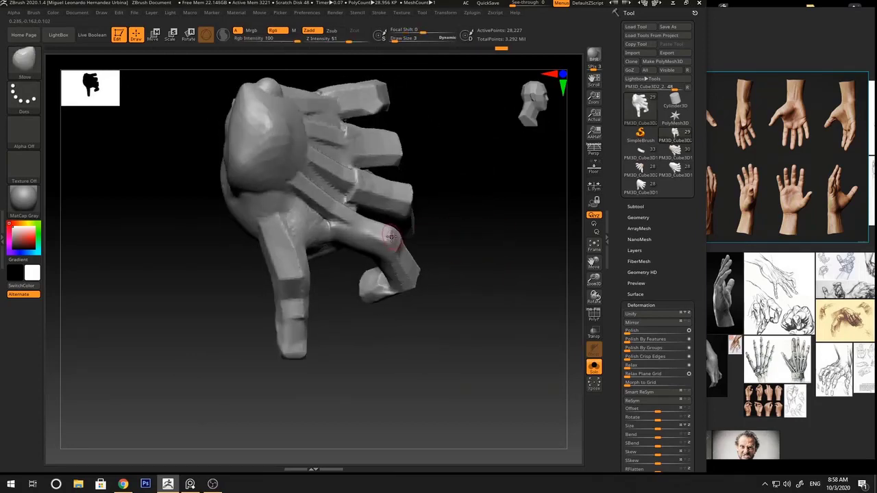
key("space")
left_click_drag(391, 237, 397, 237)
right_click_drag(397, 238, 406, 239)
mouse_move(480, 234)
right_mouse_down("ctrl")
mouse_move(400, 205)
mouse_move(498, 190)
mouse_move(519, 231)
mouse_move(416, 292)
mouse_move(411, 286)
right_mouse_up("ctrl")
Build up the muscle between the thumb and index metacarpals using the ClayBuildup brush at draw size 5
key("b")
key("c")
key("b")
key("space")
mouse_move(362, 221)
left_mouse_down()
mouse_move(370, 218)
mouse_move(327, 195)
mouse_move(366, 208)
left_mouse_up()
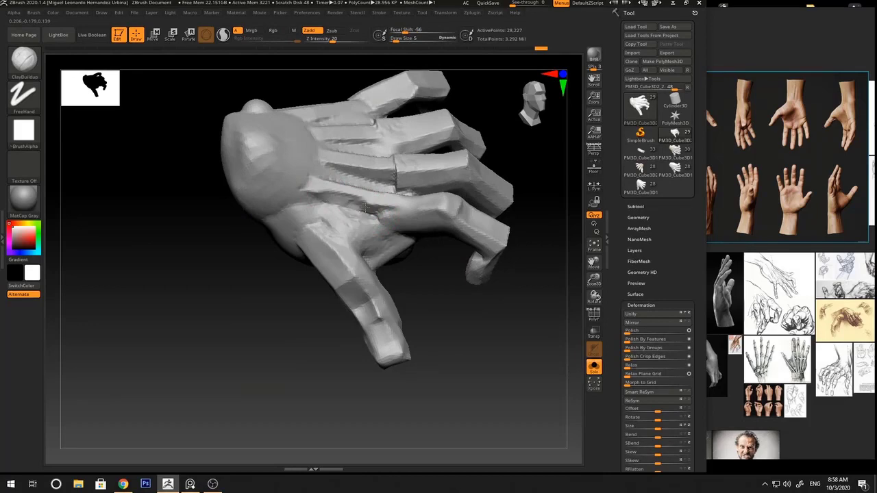
right_click_drag(424, 294, 420, 274)
key("ctrl+z")
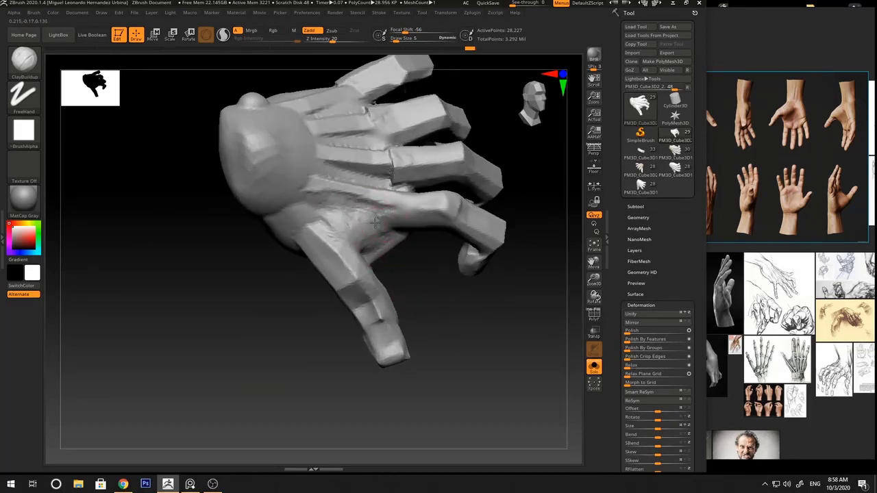
left_click_drag(375, 222, 392, 218)
mouse_move(446, 277)
right_mouse_down("ctrl")
mouse_move(478, 215)
mouse_move(415, 290)
mouse_move(415, 303)
mouse_move(439, 293)
mouse_move(434, 275)
right_mouse_up("ctrl")
right_click_drag(403, 249, 413, 259)
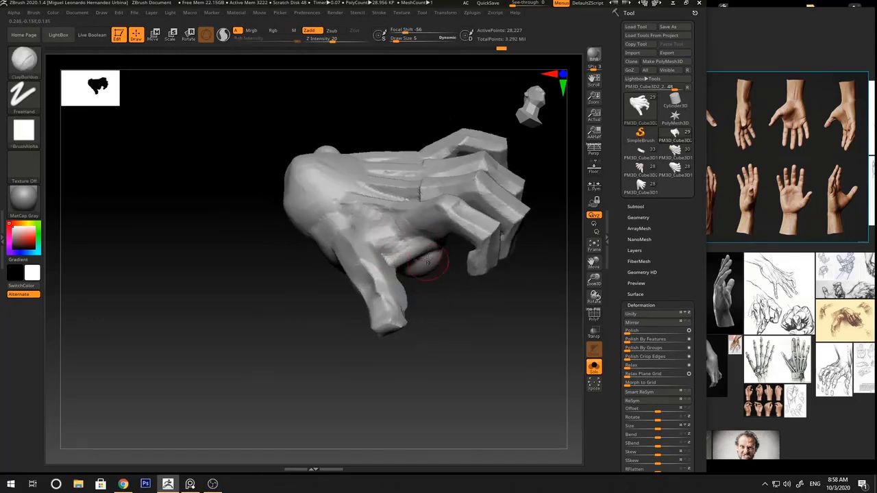
Sculpt the fold of skin between the thumb and index finger using the Standard brush
key("b")
key("s")
key("t")
key("space")
mouse_move(413, 259)
left_mouse_down()
mouse_move(404, 264)
mouse_move(426, 258)
mouse_move(397, 257)
left_mouse_up()
right_click_drag(419, 282, 422, 310)
right_click_drag(409, 277, 411, 270)
Thicken the web between thumb and index finger using the ClayBuildup brush at draw size 4, enlarging it to 8
key("b")
key("c")
key("b")
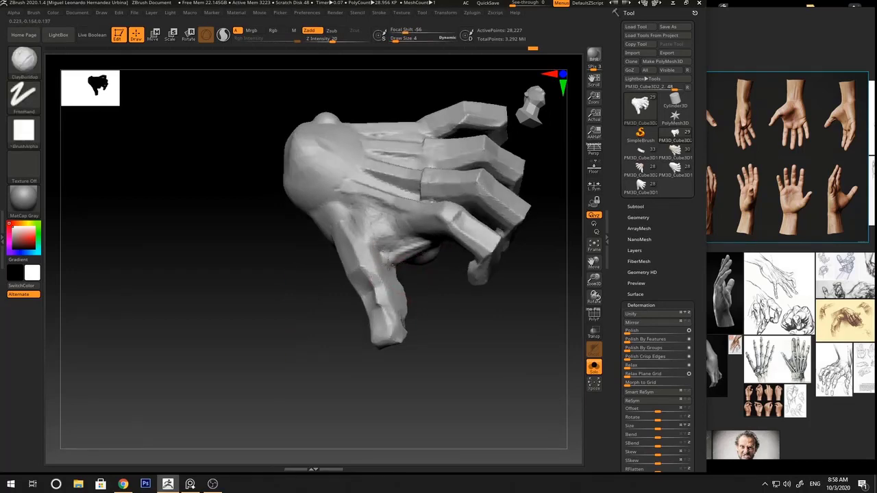
left_click_drag(410, 248, 397, 259)
right_click_drag(401, 280, 398, 262)
mouse_move(428, 304)
right_mouse_down()
mouse_move(423, 266)
mouse_move(415, 276)
right_mouse_up()
left_click_drag(404, 275, 422, 268)
key("space")
left_click_drag(425, 265, 429, 265)
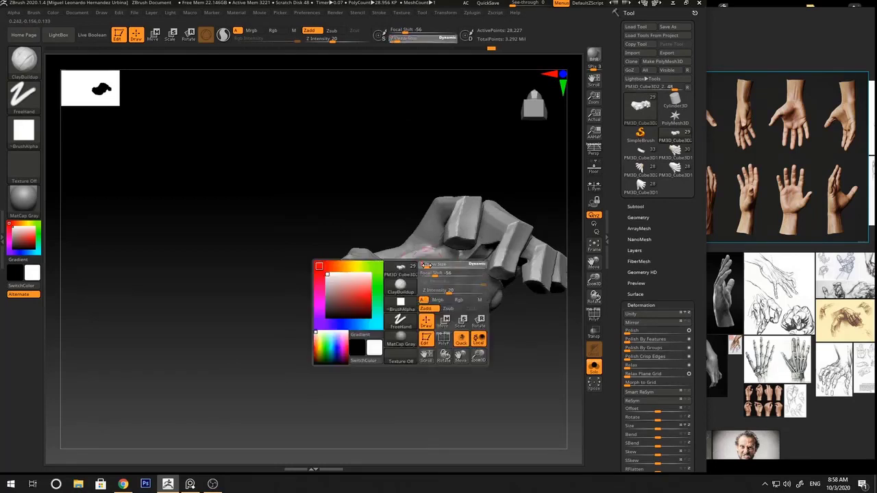
mouse_move(429, 342)
right_mouse_down()
mouse_move(443, 388)
mouse_move(490, 349)
mouse_move(503, 292)
mouse_move(456, 296)
mouse_move(416, 264)
right_mouse_up()
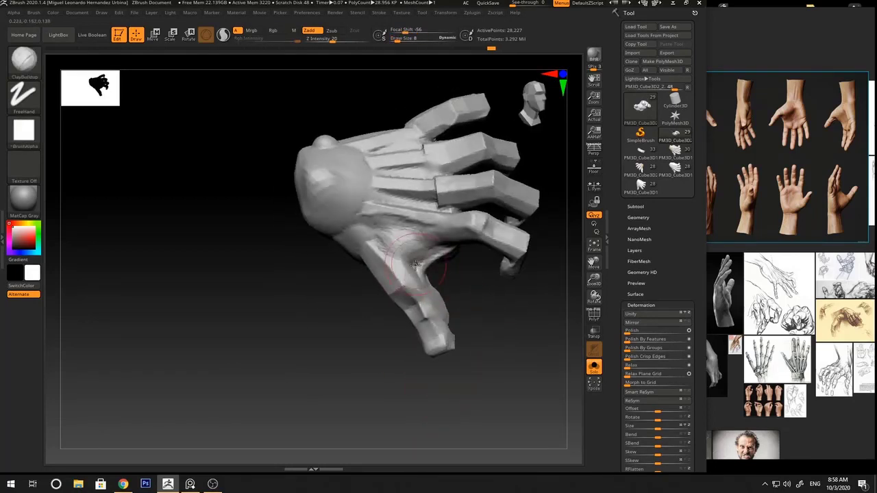
Adjust the contour of the thumb web using the Move brush, reducing its draw size to 5
right_click_drag(456, 285, 449, 277)
key("b")
key("m")
key("v")
key("space")
left_click_drag(440, 276, 433, 276)
key("space")
right_click_drag(433, 276, 425, 268)
key("space")
left_click_drag(425, 266, 421, 266)
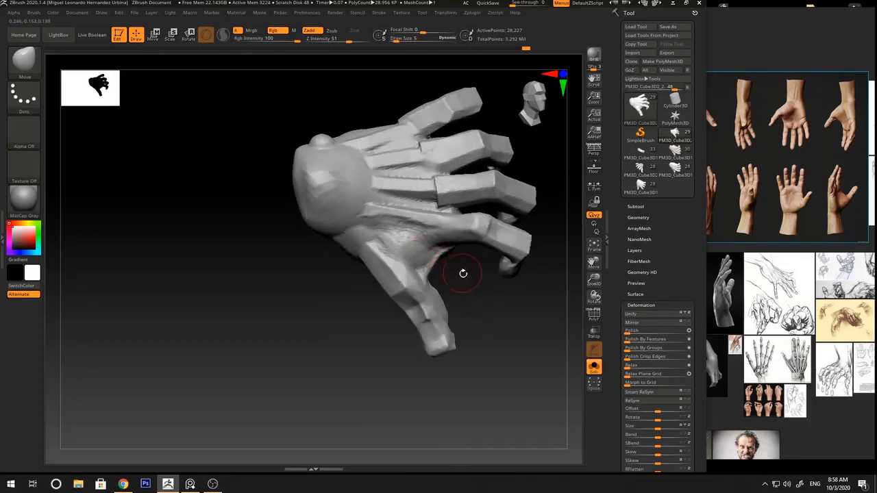
Reshape the base of the thumb using the Move brush at draw size 14, reducing it to 7 for finer adjustments
mouse_move(464, 273)
right_mouse_down()
mouse_move(462, 290)
mouse_move(435, 279)
right_mouse_up()
key("space")
left_click_drag(392, 282, 397, 281)
right_click_drag(452, 292, 430, 275)
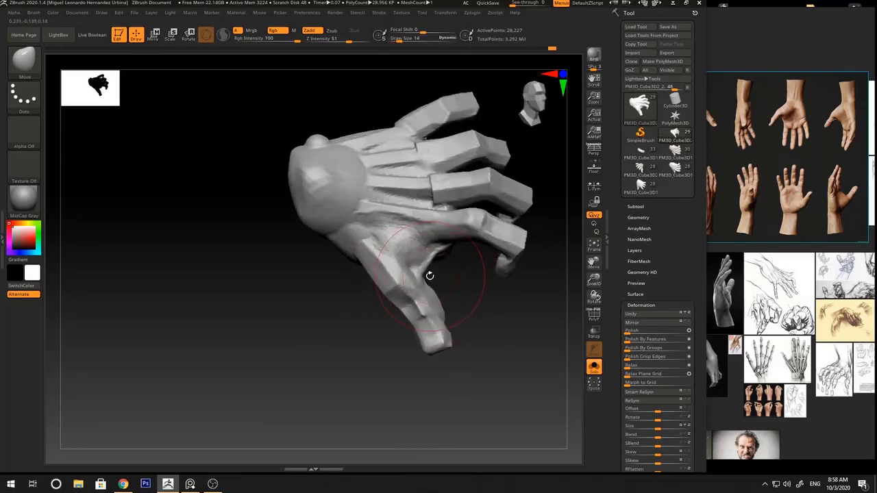
key("space")
left_click_drag(427, 279, 424, 278)
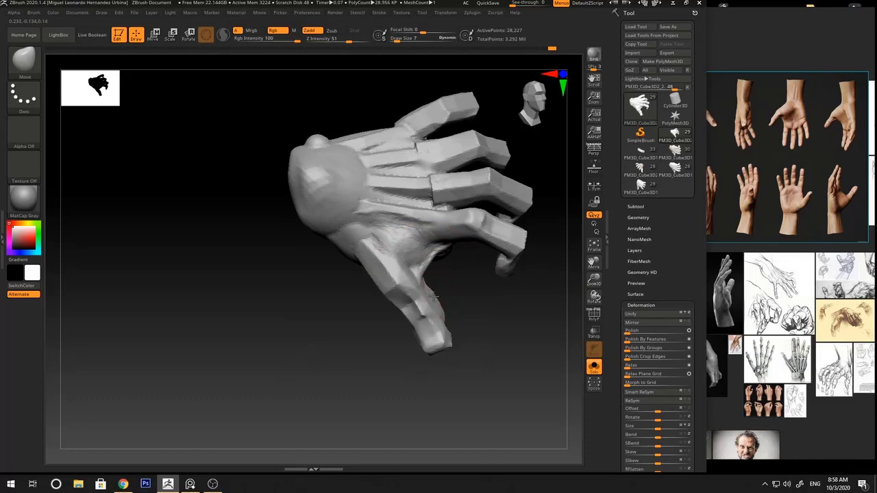
mouse_move(433, 296)
right_mouse_down()
mouse_move(454, 301)
mouse_move(430, 302)
right_mouse_up()
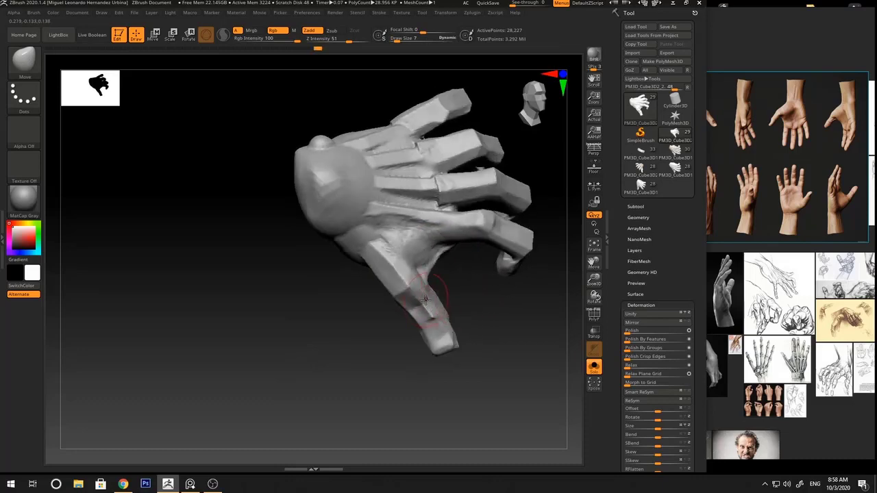
Refine the inner contour of the thumb's middle segment using the Move brush, including adjustments at draw size 9
key("space")
left_click_drag(429, 303, 425, 318)
right_click_drag(425, 318, 441, 302)
key("space")
left_click_drag(441, 302, 437, 302)
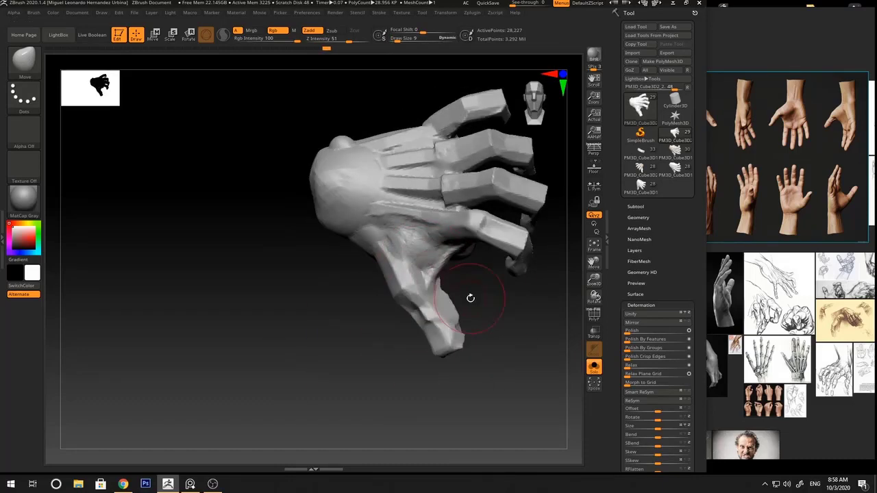
right_click_drag(470, 298, 460, 302)
key("space")
left_click_drag(460, 302, 457, 301)
mouse_move(456, 302)
right_mouse_down()
mouse_move(464, 289)
mouse_move(473, 301)
right_mouse_up()
Carve the crease from the thumb web down along the thumb's inner side using the DamStandard brush at draw size 6
key("b")
key("s")
key("t")
key("b")
key("d")
key("s")
key("space")
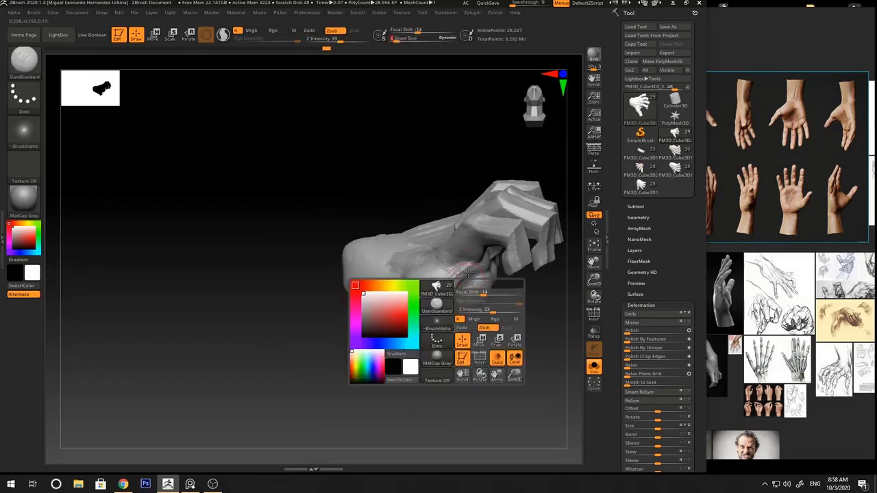
left_click_drag(459, 274, 446, 305)
right_click_drag(479, 327, 481, 340)
left_click_drag(455, 283, 443, 325)
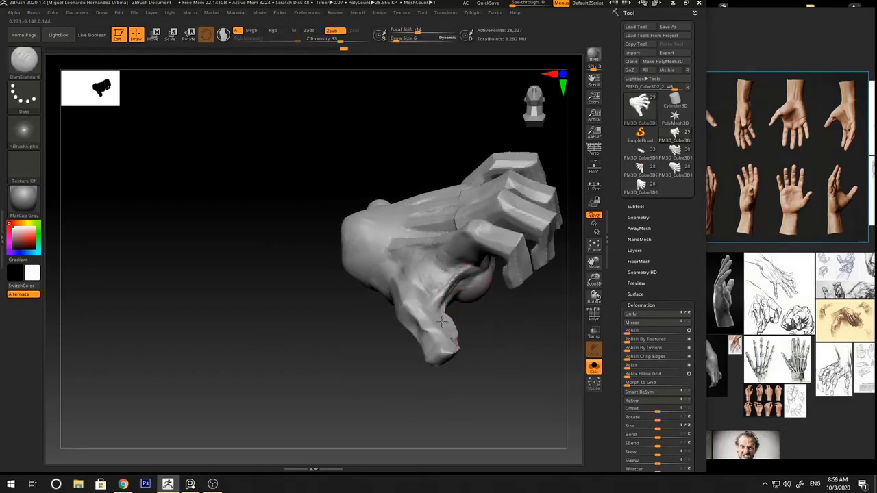
right_click_drag(473, 315, 495, 348)
left_click_drag(453, 283, 444, 315)
right_click_drag(446, 329, 478, 337)
left_click_drag(457, 273, 444, 304)
right_click_drag(477, 319, 523, 197)
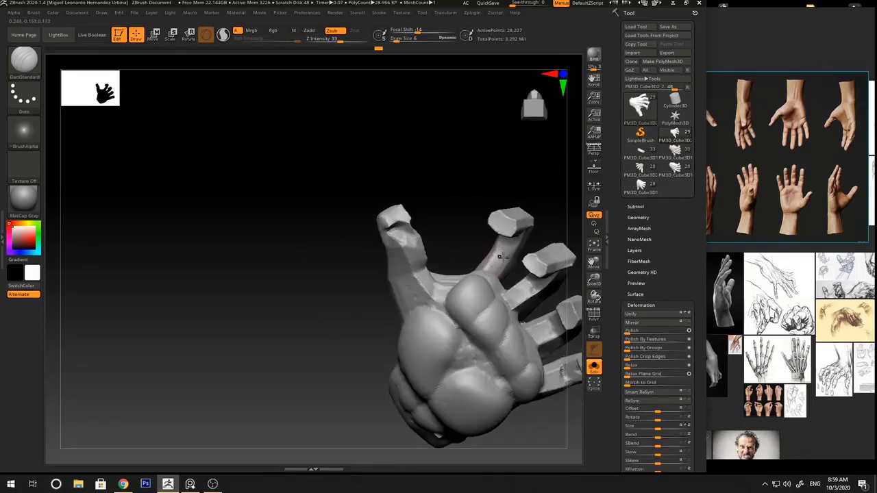
Add volume to the palm side of the index finger using the Inflat brush
mouse_move(521, 254)
right_mouse_down()
mouse_move(497, 254)
mouse_move(544, 200)
mouse_move(490, 253)
mouse_move(533, 264)
mouse_move(456, 221)
mouse_move(507, 186)
mouse_move(535, 215)
mouse_move(535, 196)
mouse_move(511, 199)
mouse_move(521, 206)
mouse_move(533, 260)
mouse_move(509, 192)
mouse_move(496, 204)
mouse_move(525, 199)
mouse_move(475, 198)
mouse_move(509, 196)
right_mouse_up()
key("b")
key("i")
key("n")
mouse_move(450, 231)
right_mouse_down()
mouse_move(477, 181)
mouse_move(486, 200)
mouse_move(476, 161)
mouse_move(501, 237)
mouse_move(465, 198)
mouse_move(509, 202)
mouse_move(493, 185)
mouse_move(370, 255)
mouse_move(392, 253)
mouse_move(439, 210)
right_mouse_up()
Carve the joint crease on the palm side of the index finger using the DamStandard brush at draw size 3
key("b")
key("s")
key("t")
key("b")
key("d")
key("s")
right_click_drag(347, 241, 441, 192)
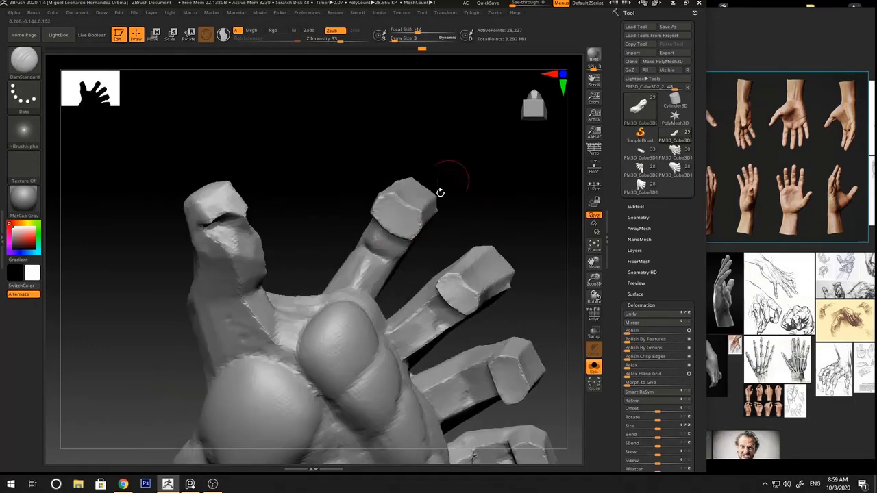
mouse_move(408, 267)
right_mouse_down()
mouse_move(379, 258)
mouse_move(529, 251)
mouse_move(507, 260)
mouse_move(375, 244)
right_mouse_up()
right_click_drag(340, 277, 335, 272)
mouse_move(351, 240)
left_mouse_down()
mouse_move(381, 253)
mouse_move(381, 239)
left_mouse_up()
Build up the fleshy segments on the index finger's palm side using the ClayBuildup brush at draw size 4
key("b")
key("c")
key("b")
key("space")
key("space")
right_click_drag(373, 240, 361, 226)
key("space")
left_click_drag(361, 227, 357, 226)
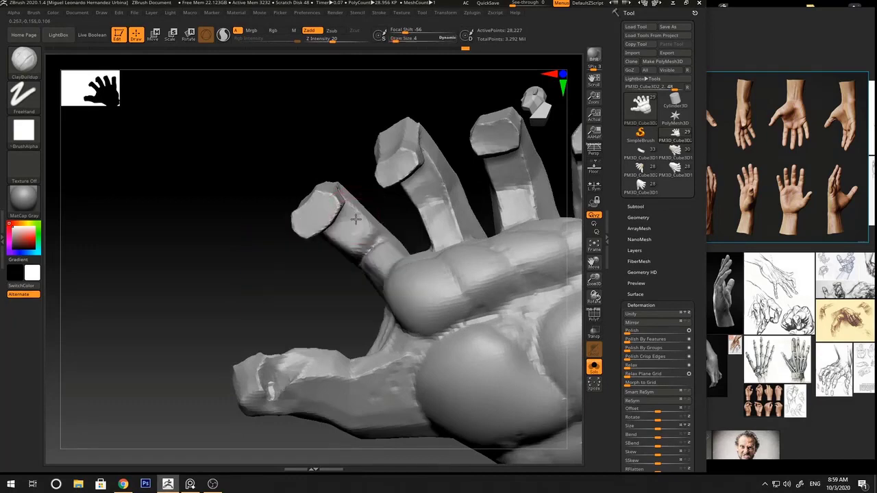
right_click_drag(357, 206, 483, 176)
right_click_drag(363, 238, 413, 269)
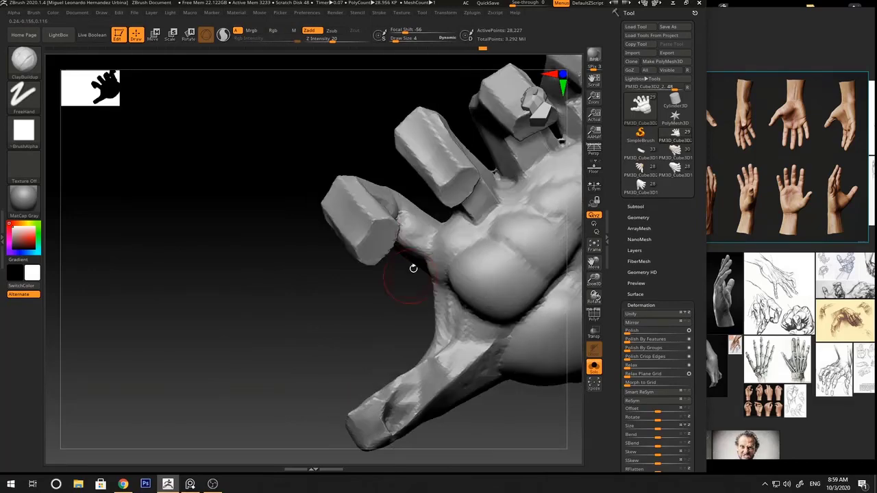
mouse_move(372, 306)
right_mouse_down()
mouse_move(433, 240)
mouse_move(496, 208)
mouse_move(480, 212)
mouse_move(426, 168)
mouse_move(474, 183)
mouse_move(490, 205)
mouse_move(479, 227)
mouse_move(423, 274)
right_mouse_up()
Adjust the base segment of the index finger using the Move brush at draw size 4
key("b")
key("m")
key("v")
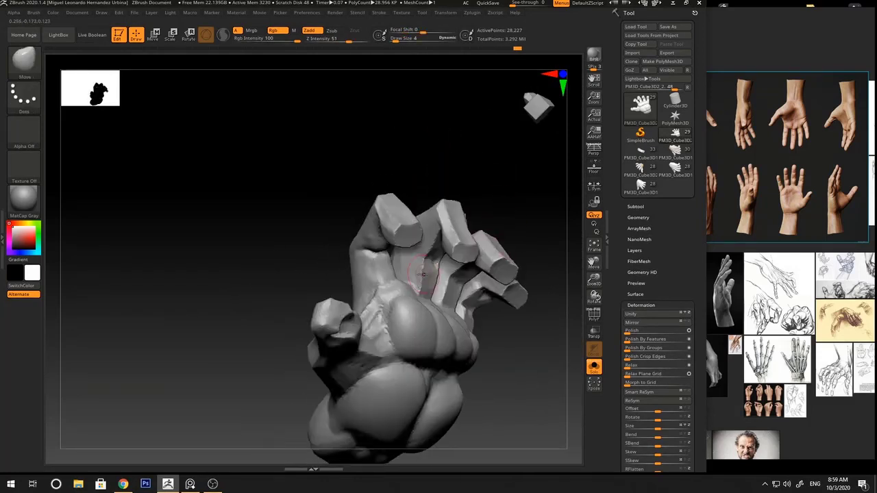
mouse_move(455, 220)
right_mouse_down()
mouse_move(493, 170)
mouse_move(441, 182)
mouse_move(459, 174)
mouse_move(450, 175)
mouse_move(446, 185)
right_mouse_up()
Define the creases and edges around the index finger's base using the Standard brush and the DamStandard brush at draw size 2
key("b")
key("s")
key("t")
key("b")
key("d")
key("s")
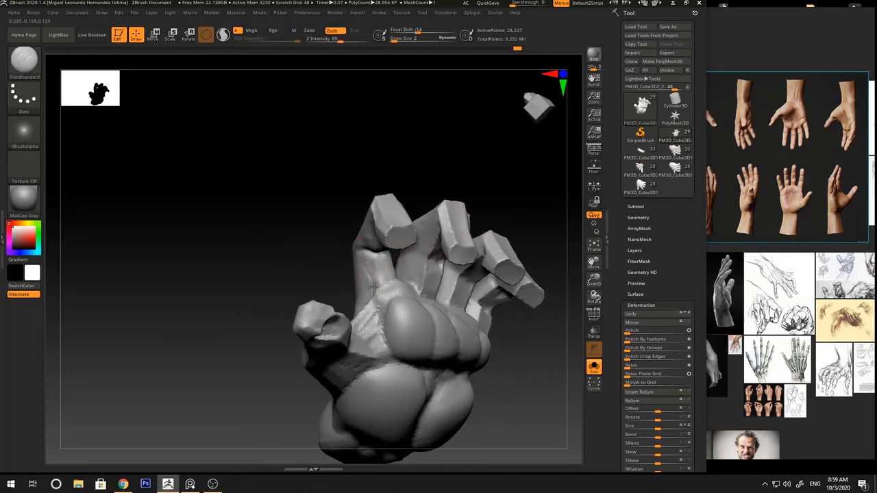
right_click_drag(361, 262, 374, 278)
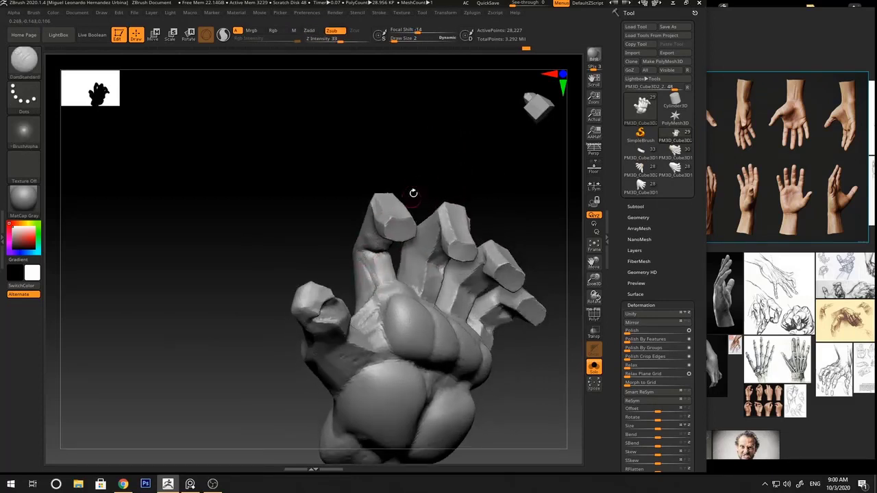
mouse_move(425, 180)
right_mouse_down()
mouse_move(416, 187)
mouse_move(450, 180)
mouse_move(462, 149)
mouse_move(468, 208)
mouse_move(372, 271)
mouse_move(404, 181)
mouse_move(407, 250)
right_mouse_up()
key("b")
key("s")
key("t")
key("b")
key("d")
key("s")
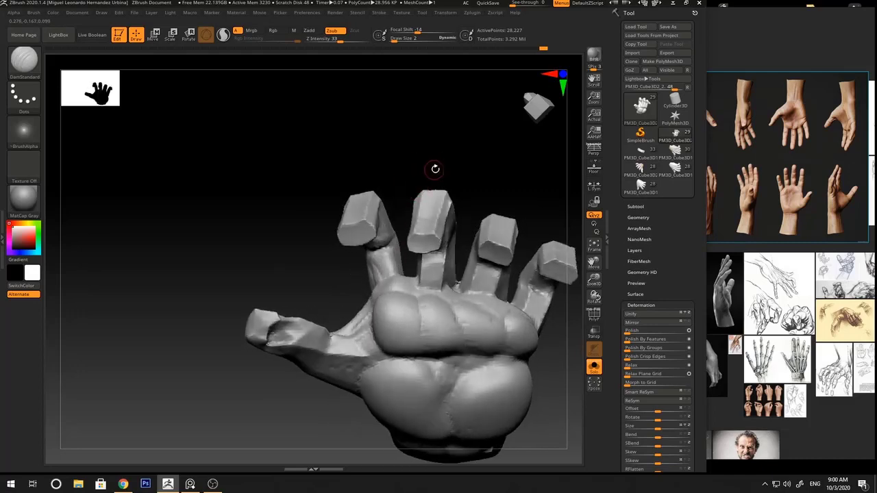
right_click_drag(435, 169, 424, 221)
Add volume to the side of the index finger facing the middle finger using the ClayBuildup brush at draw size 4
key("b")
key("c")
key("b")
key("space")
key("space")
left_click_drag(405, 262, 396, 260)
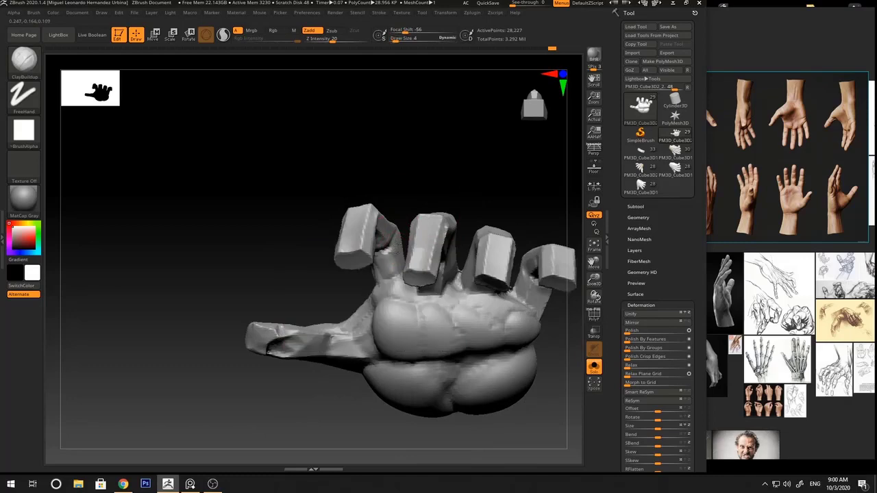
mouse_move(428, 199)
right_mouse_down()
mouse_move(454, 166)
mouse_move(394, 241)
right_mouse_up()
Refine the index finger's silhouette from the palm side using the Move brush
key("b")
key("m")
key("v")
mouse_move(417, 157)
right_mouse_down()
mouse_move(527, 207)
mouse_move(444, 254)
right_mouse_up()
Flatten the rounded pads of the palm below the fingers using the Flatten brush at draw size 12
key("b")
key("f")
key("l")
right_click_drag(486, 217, 445, 270)
key("space")
left_click_drag(446, 270, 437, 264)
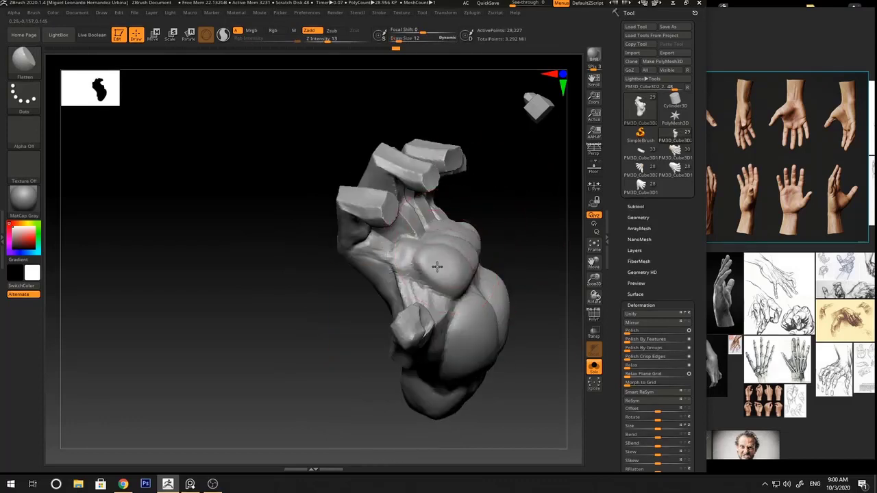
right_click_drag(473, 271, 500, 233)
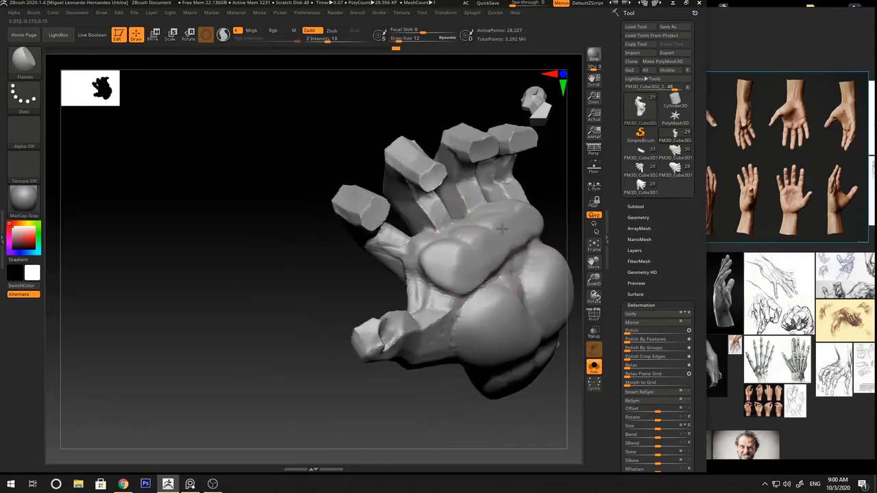
right_click_drag(441, 261, 518, 213)
left_click_drag(370, 272, 421, 266)
right_click_drag(439, 259, 490, 237, "ctrl")
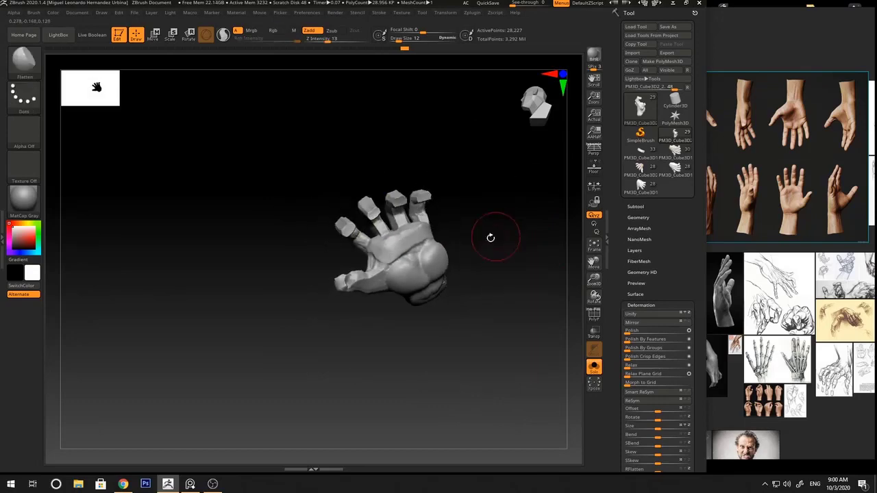
Reshape the palm and the hand's overall silhouette using the Move brush at draw size 23, reducing it to 17
key("b")
key("m")
key("v")
key("space")
left_click_drag(396, 278, 405, 278)
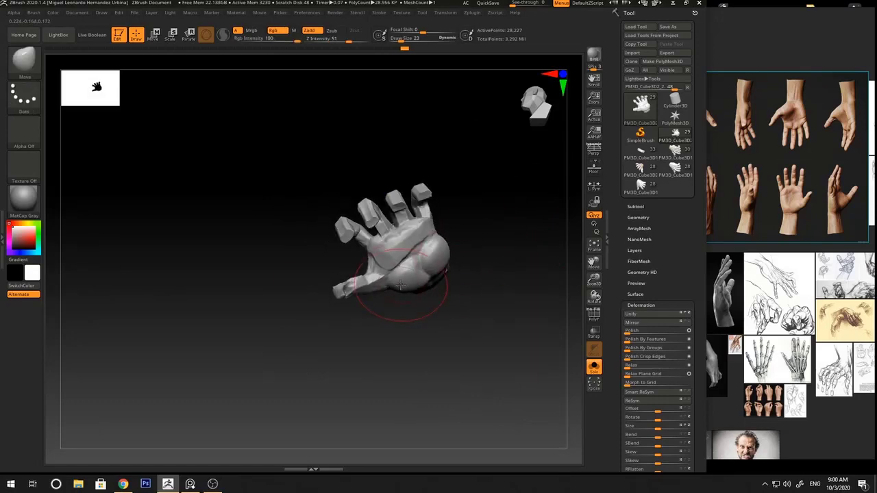
mouse_move(445, 262)
right_mouse_down()
mouse_move(538, 257)
mouse_move(491, 206)
mouse_move(405, 247)
mouse_move(452, 174)
right_mouse_up()
key("[")
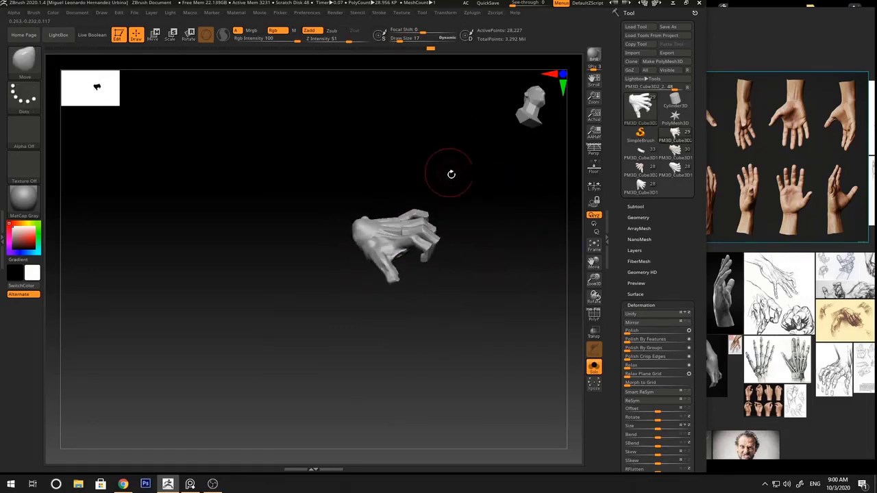
Build up the transition from the wrist to the thumb's base using the ClayBuildup brush at draw size 9
key("b")
key("c")
key("b")
right_click_drag(360, 251, 339, 277)
right_click_drag(333, 334, 335, 286)
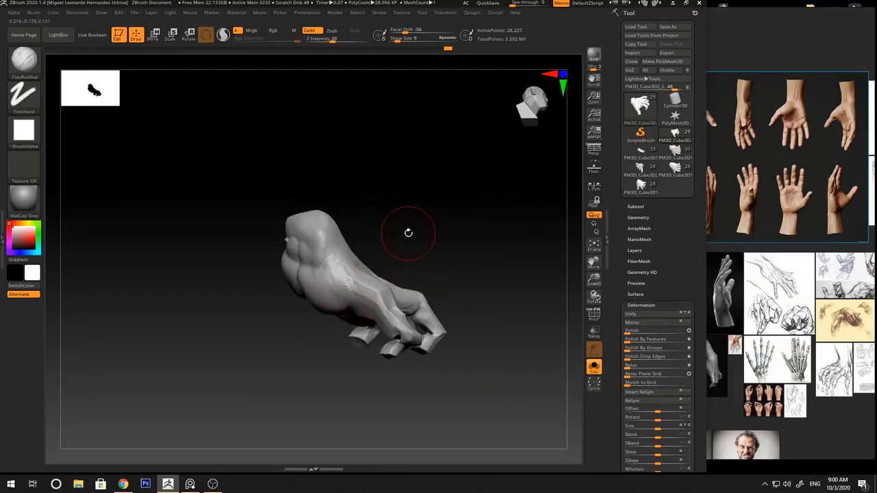
right_click_drag(409, 233, 334, 282)
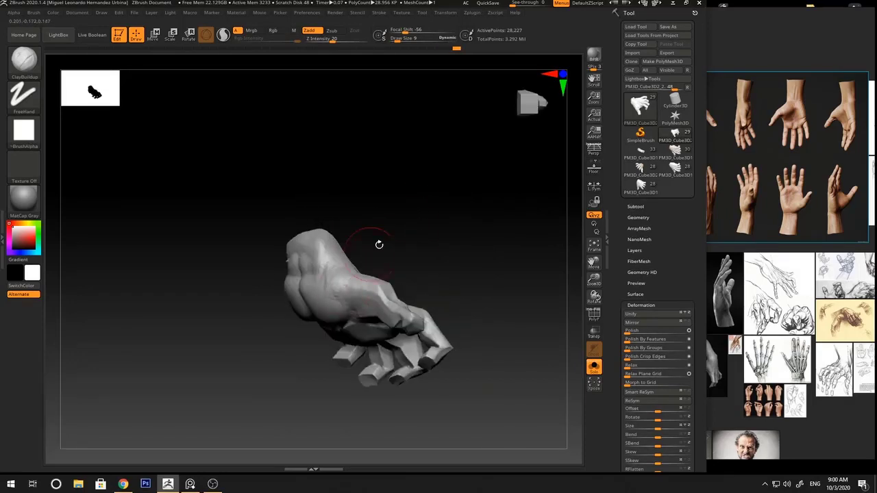
right_click_drag(379, 244, 352, 264)
right_click_drag(404, 255, 342, 234)
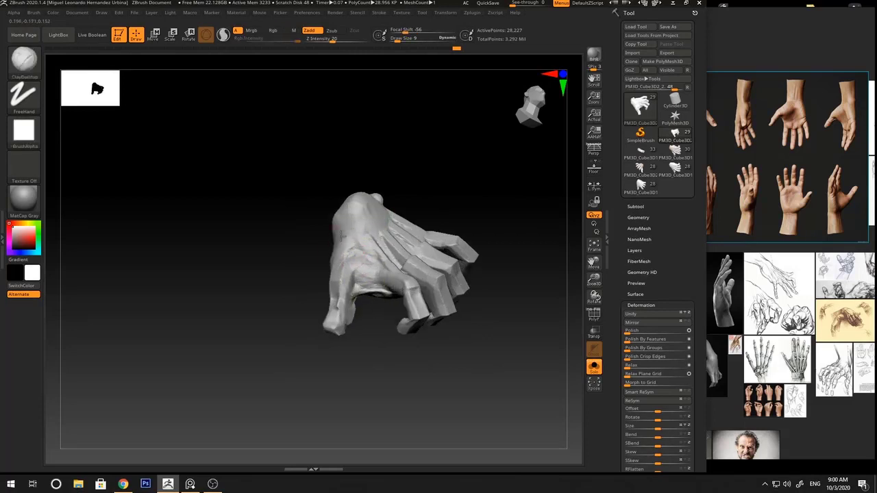
right_click_drag(298, 283, 357, 219)
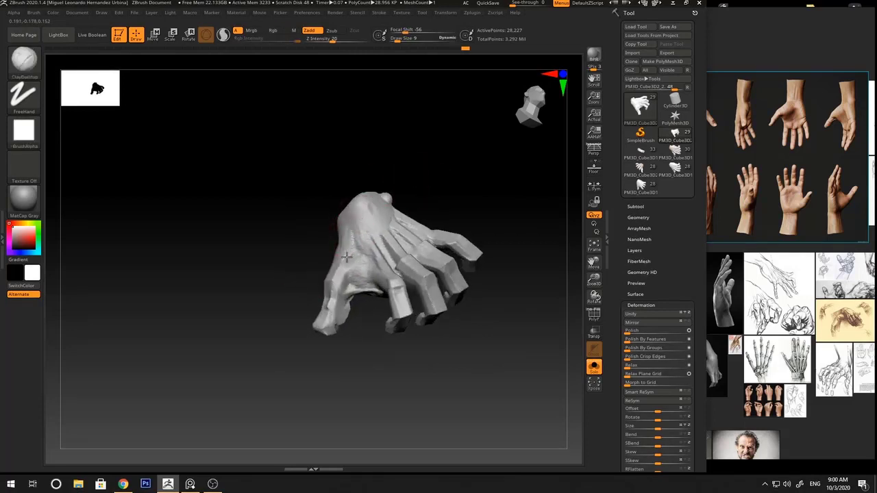
Flatten the planes on the back of the thumb and its base using the Flatten brush
right_click_drag(347, 257, 468, 202, "ctrl")
mouse_move(448, 254)
right_mouse_down("ctrl")
mouse_move(391, 357)
mouse_move(378, 290)
mouse_move(307, 298)
right_mouse_up("ctrl")
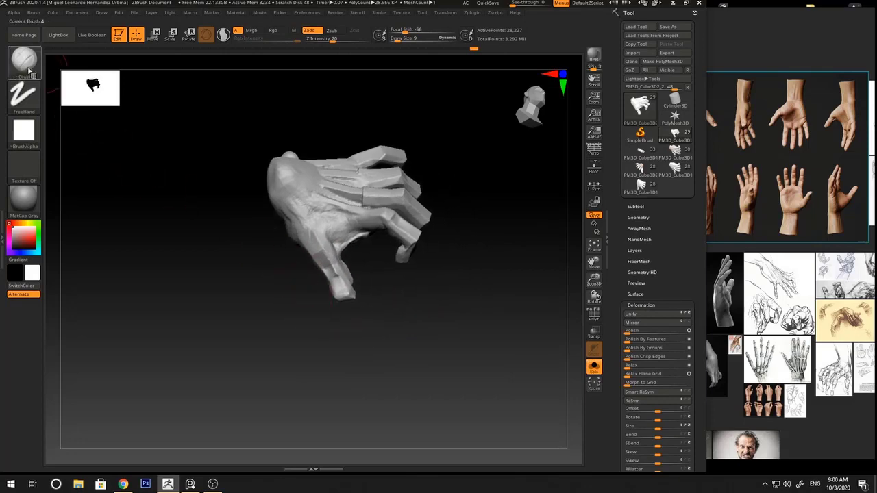
key("b")
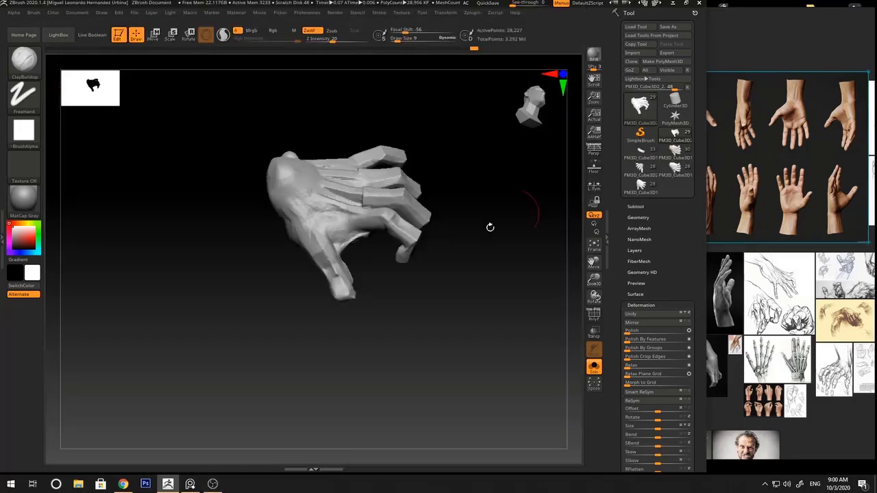
mouse_move(490, 228)
left_mouse_down("alt")
mouse_move(473, 270)
mouse_move(493, 226)
left_mouse_up("alt")
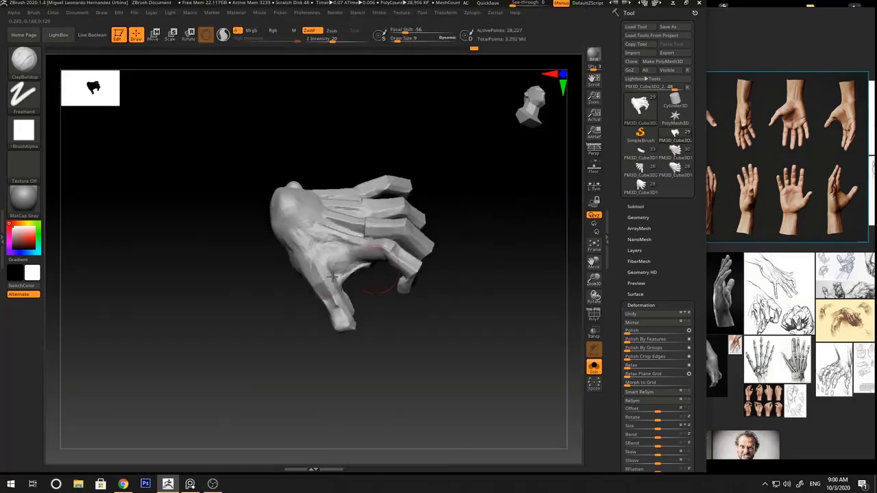
key("b")
key("f")
key("a")
right_click_drag(317, 273, 310, 282)
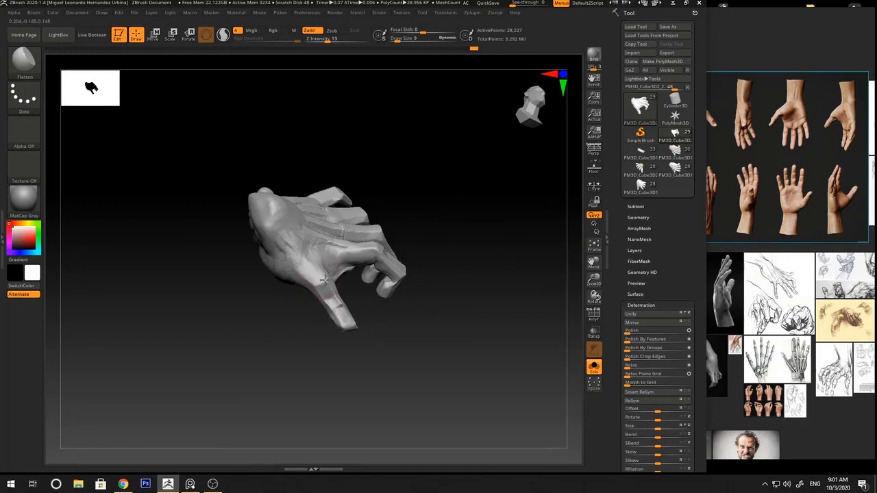
right_click_drag(302, 346, 314, 318)
mouse_move(329, 273)
right_mouse_down()
mouse_move(352, 272)
mouse_move(333, 257)
mouse_move(470, 220)
mouse_move(477, 226)
mouse_move(459, 233)
mouse_move(454, 216)
mouse_move(327, 287)
right_mouse_up()
Build up the thumb's base where it meets the back of the hand using the ClayBuildup brush
key("b")
key("c")
key("b")
left_click_drag(313, 296, 303, 278)
mouse_move(321, 289)
right_mouse_down()
mouse_move(358, 311)
mouse_move(420, 228)
mouse_move(391, 199)
mouse_move(409, 336)
mouse_move(470, 245)
mouse_move(449, 220)
mouse_move(413, 237)
mouse_move(413, 303)
right_mouse_up()
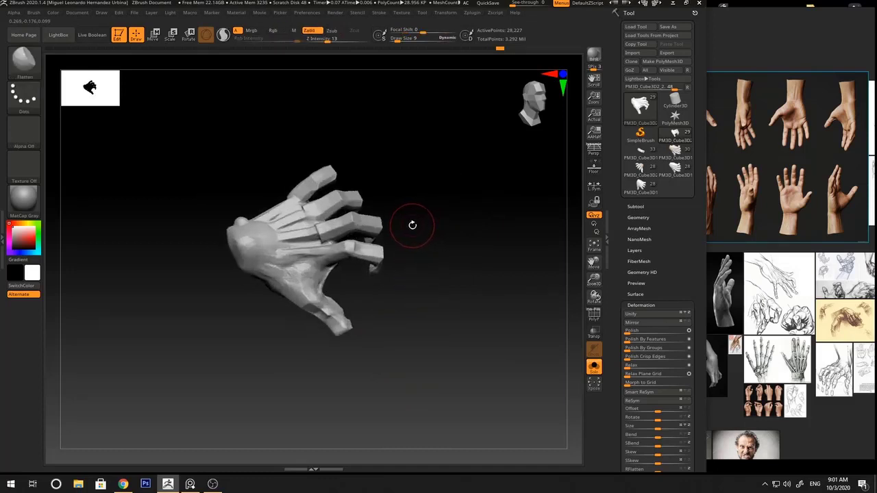
Switch the active brush through ClayTubes, DamStandard and Flatten to demonstrate quick brush selection
key("b")
key("c")
key("t")
key("b")
key("d")
key("s")
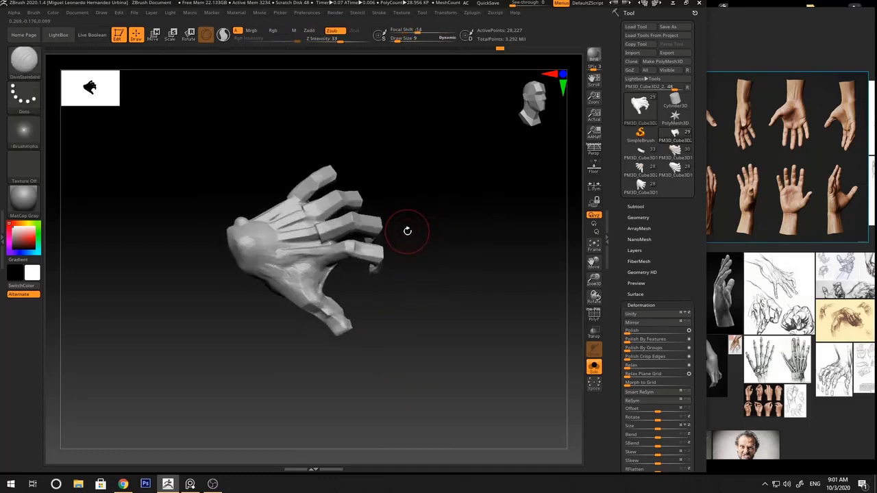
key("b")
key("i")
key("n")
key("b")
key("f")
key("l")
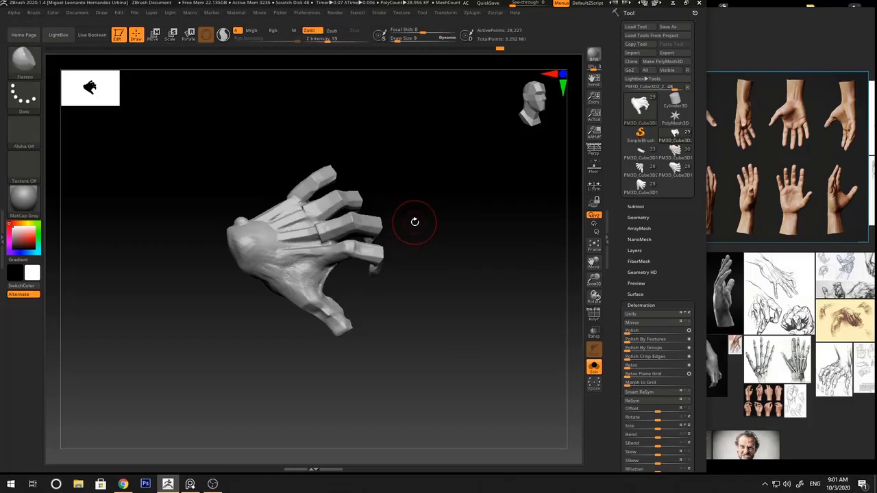
Cycle through the quick-access brushes, including Move, Flatten and ZBG_deep_standard, and inspect the details of ZBG_deep_standard
key("5")
key("6")
key("5")
key("6")
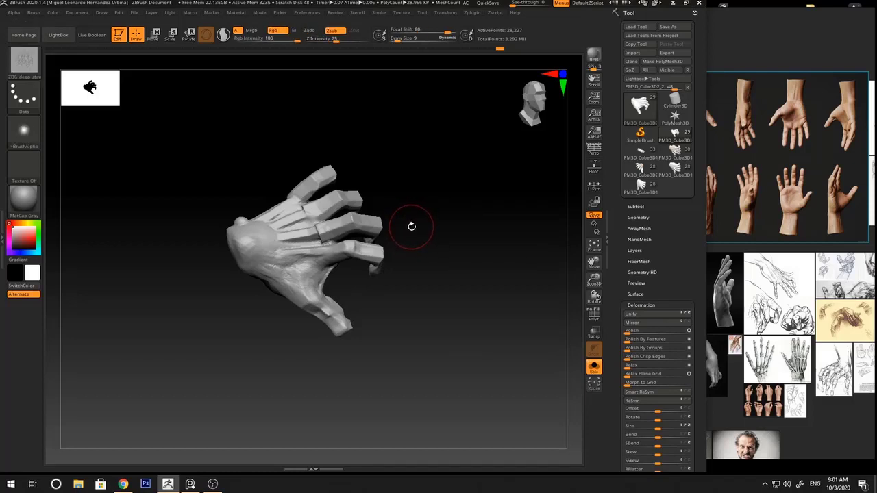
key("5")
key("4")
key("3")
key("2")
key("1")
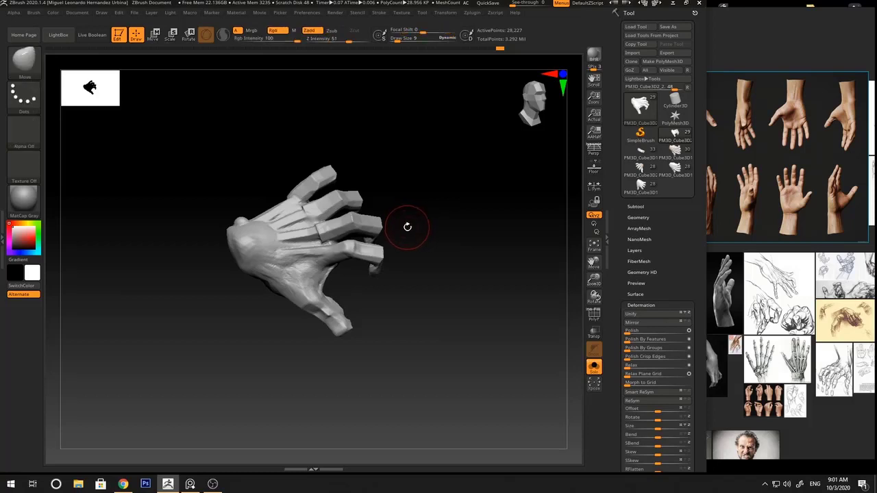
key("2")
key("3")
key("4")
key("5")
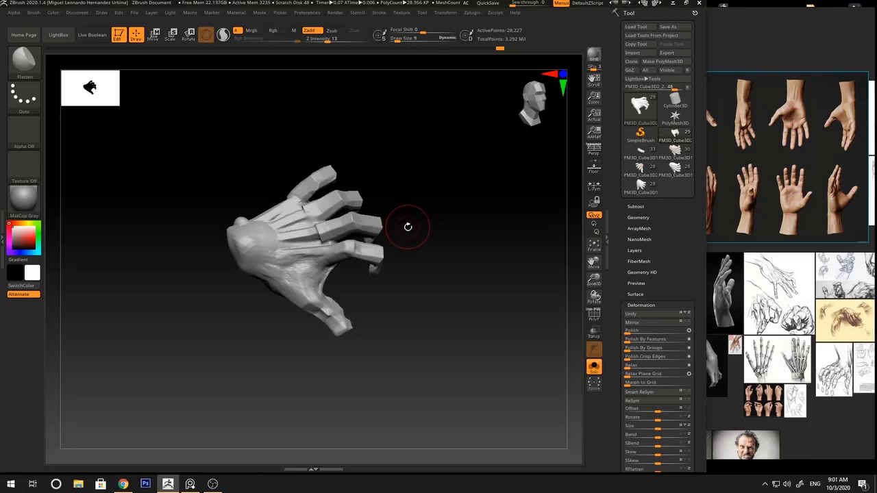
key("6")
key("5")
key("6")
key("5")
key("6")
key("5")
key("4")
key("6")
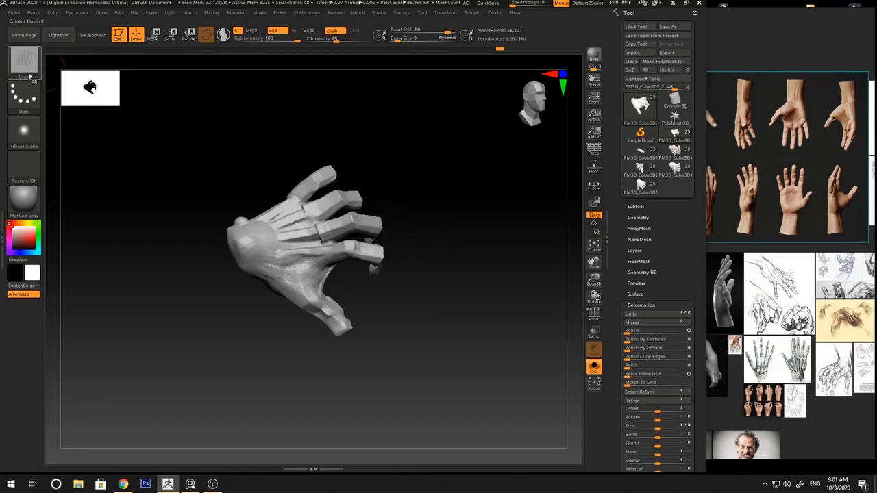
mouse_move(30, 72)
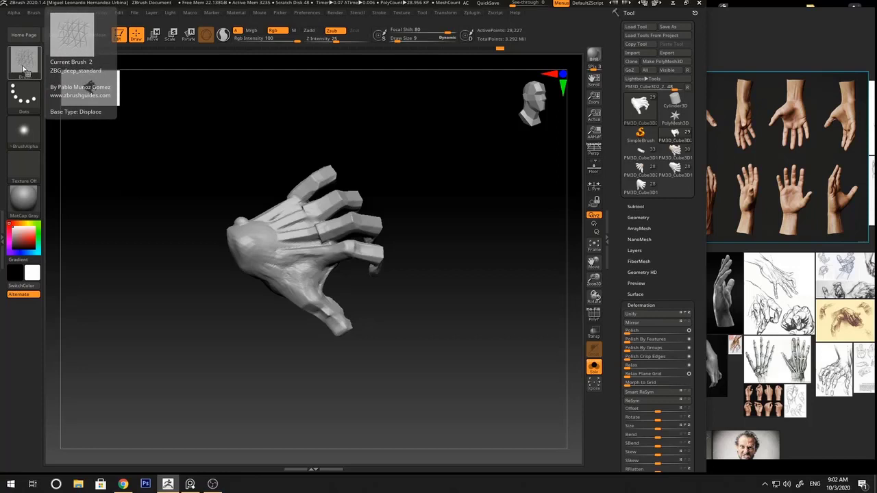
Try strokes on the back of the hand with the ZBG_deep_standard brush at draw size 3, and undo them
mouse_move(415, 176)
left_mouse_down()
mouse_move(445, 194)
mouse_move(448, 170)
left_mouse_up()
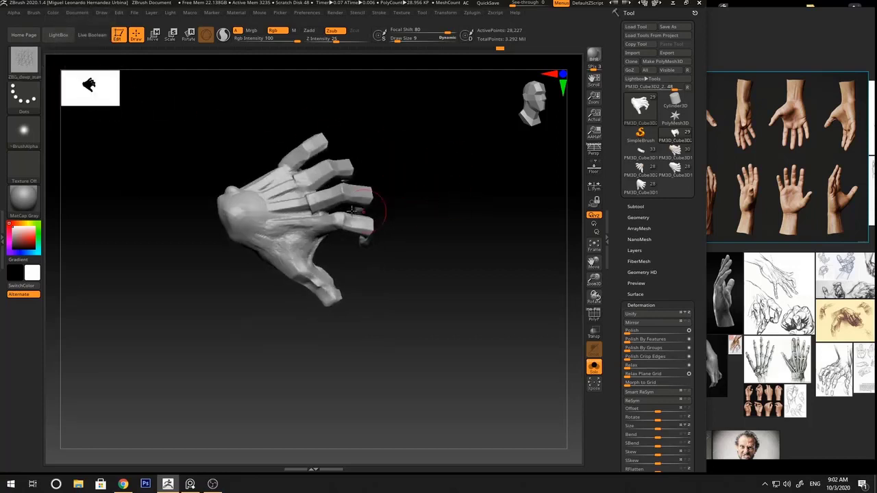
right_click_drag(370, 218, 452, 196, "ctrl")
left_click_drag(476, 188, 460, 185)
key("b")
key("c")
key("b")
left_click_drag(256, 200, 274, 205)
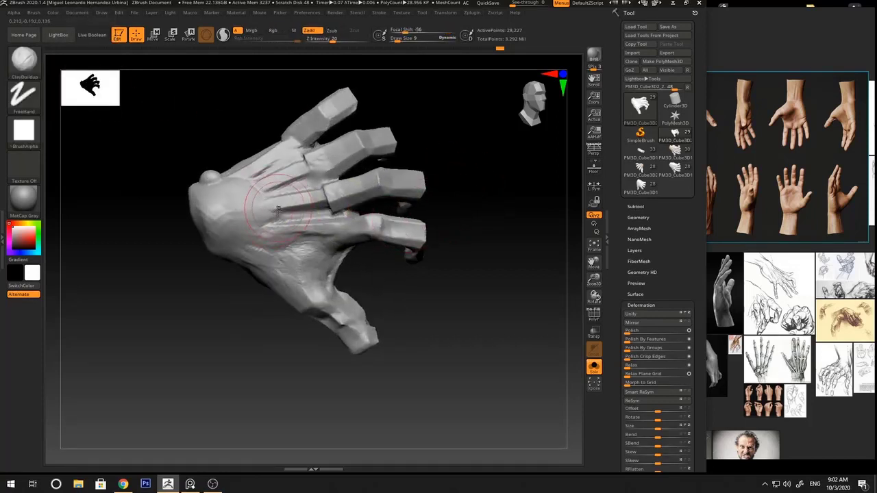
key("1")
key("space")
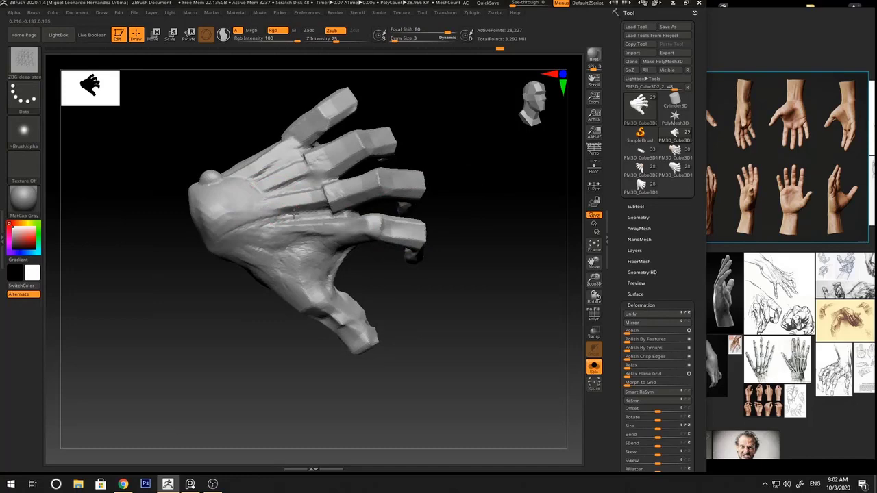
left_click_drag(294, 213, 221, 236)
left_click_drag(474, 180, 445, 172)
key("ctrl+z")
left_click_drag(282, 208, 223, 222)
left_click_drag(193, 281, 213, 284)
key("ctrl+z")
left_click_drag(281, 215, 271, 218)
key("ctrl+z")
right_click_drag(260, 213, 210, 198, "ctrl")
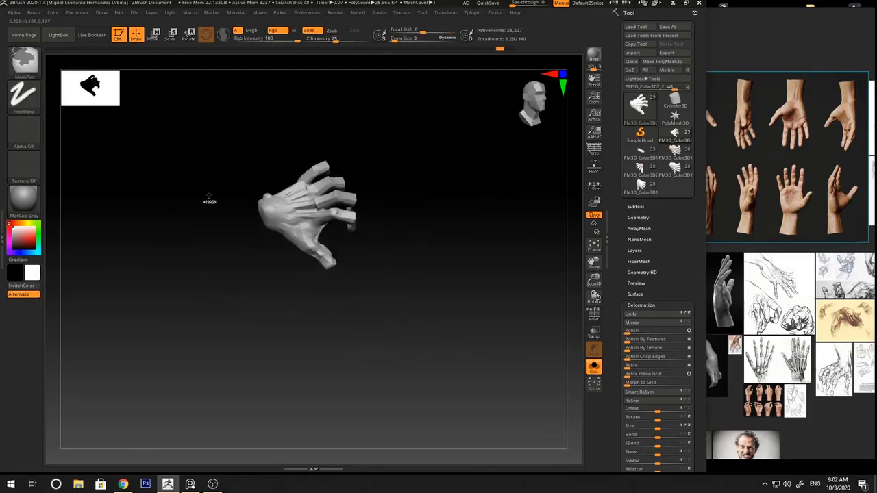
Build up the metacarpal area on the back of the hand using the ClayBuildup brush at draw size 9
mouse_move(385, 215)
left_mouse_down()
mouse_move(390, 148)
mouse_move(427, 221)
mouse_move(404, 221)
left_mouse_up()
key("b")
key("d")
key("s")
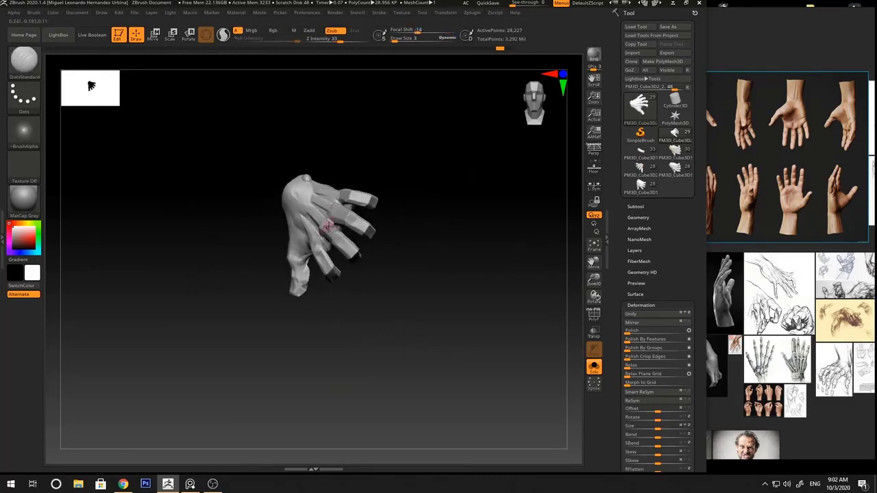
key("b")
key("c")
key("b")
right_click(289, 274)
right_click_drag(288, 275, 302, 316, "ctrl")
left_click_drag(438, 302, 405, 274)
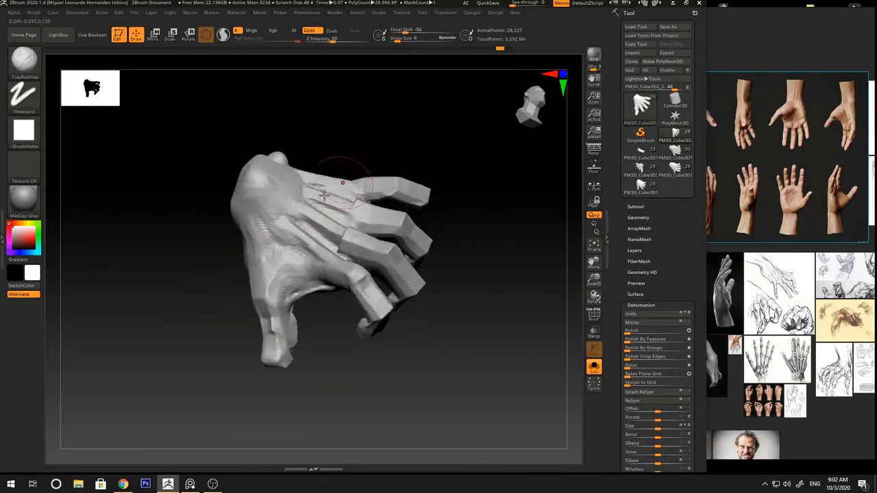
left_click_drag(310, 237, 302, 230)
right_click_drag(301, 230, 296, 229)
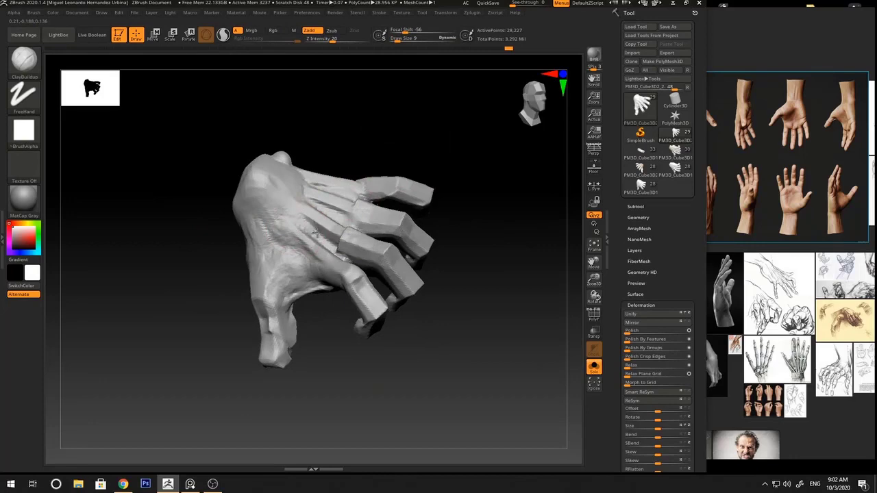
Strengthen the index finger's knuckle and tendon on the back of the hand with ClayBuildup strokes
left_click_drag(392, 152, 393, 167)
left_click_drag(462, 194, 446, 245)
left_click_drag(353, 265, 341, 273)
mouse_move(466, 250)
left_mouse_down()
mouse_move(442, 252)
mouse_move(475, 254)
left_mouse_up()
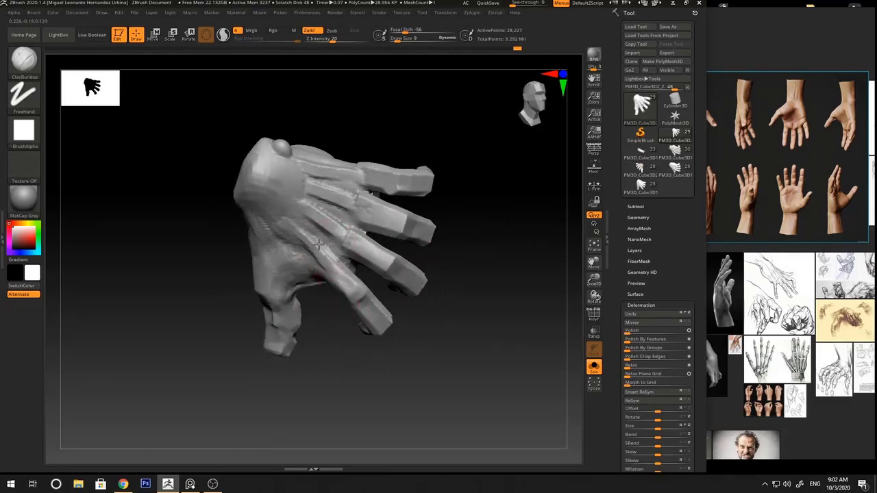
left_click_drag(320, 244, 326, 251)
left_click_drag(455, 219, 446, 178)
left_click_drag(458, 219, 442, 236)
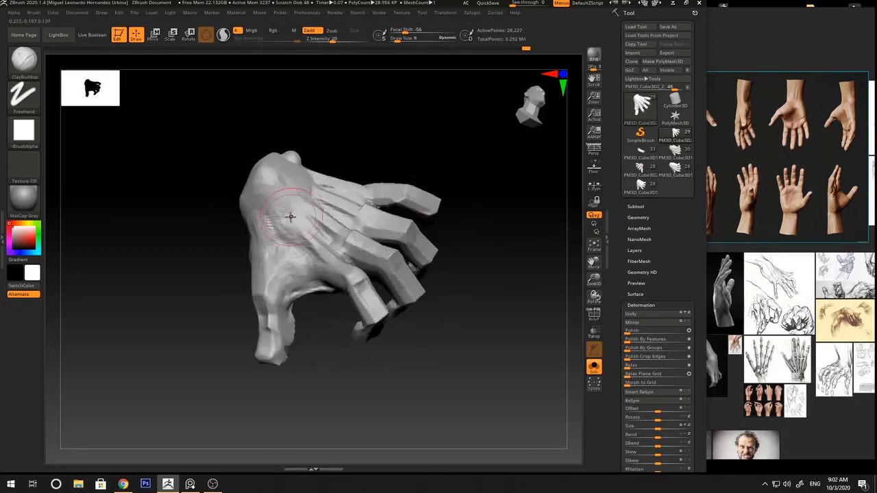
Fill out the surface between the wrist and the metacarpals on the back of the hand using the ClayBuildup brush
left_click_drag(362, 174, 299, 201)
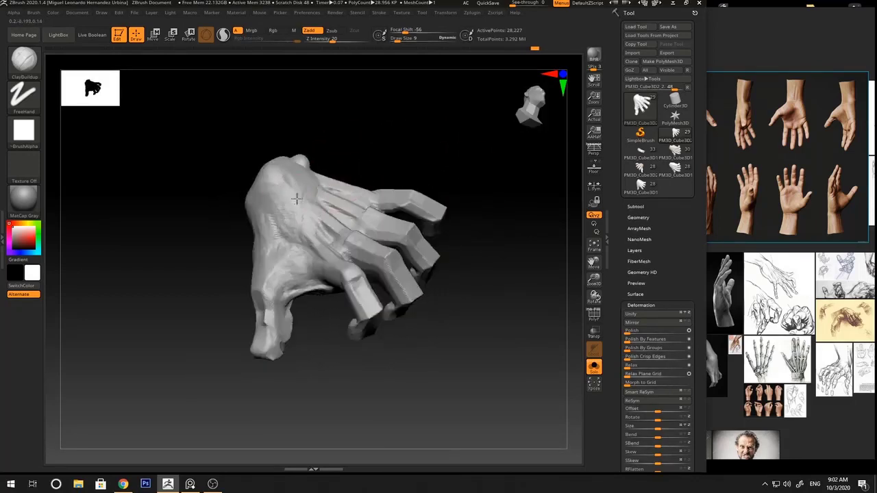
left_click_drag(357, 147, 308, 187)
mouse_move(363, 142)
left_mouse_down()
mouse_move(347, 166)
mouse_move(298, 170)
mouse_move(313, 166)
mouse_move(312, 145)
mouse_move(316, 155)
left_mouse_up()
Flatten the bony bump on the outer side of the wrist using the Flatten brush at draw size 8
key("space")
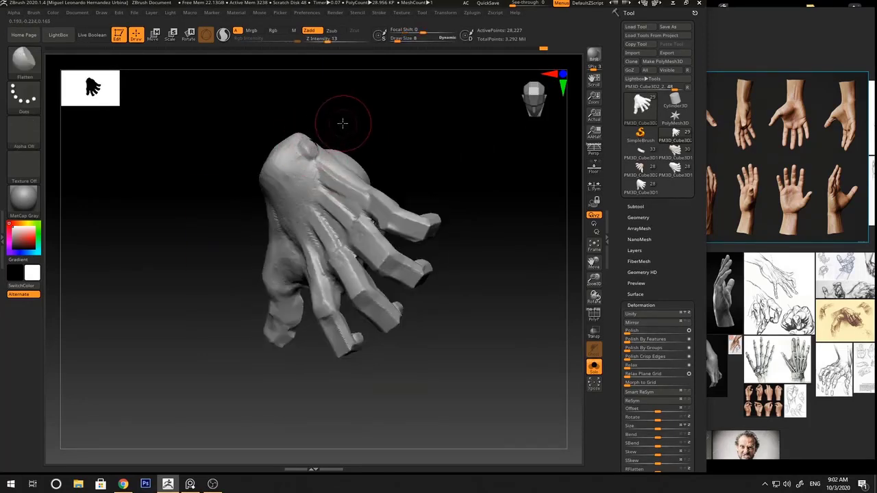
left_click_drag(342, 124, 328, 130)
mouse_move(305, 146)
left_mouse_down()
mouse_move(296, 143)
mouse_move(304, 159)
left_mouse_up()
mouse_move(348, 143)
left_mouse_down()
mouse_move(328, 155)
mouse_move(361, 146)
left_mouse_up()
mouse_move(306, 155)
left_mouse_down()
mouse_move(317, 164)
mouse_move(346, 126)
left_mouse_up()
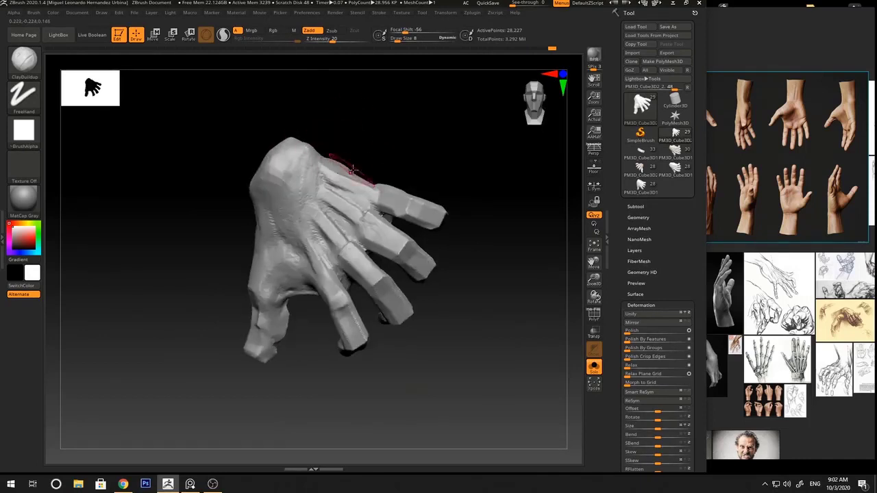
Add volume to the top of the wrist using the ClayBuildup brush at draw size 8
left_click_drag(353, 170, 343, 159)
left_click_drag(295, 144, 302, 139)
left_click_drag(343, 113, 337, 146)
Flatten the cut end of the wrist using the Flatten brush at draw size 26
key("3")
mouse_move(229, 117)
left_mouse_down()
mouse_move(293, 132)
mouse_move(287, 155)
left_mouse_up()
key("space")
left_click_drag(276, 152, 273, 144)
left_click_drag(349, 161, 363, 113)
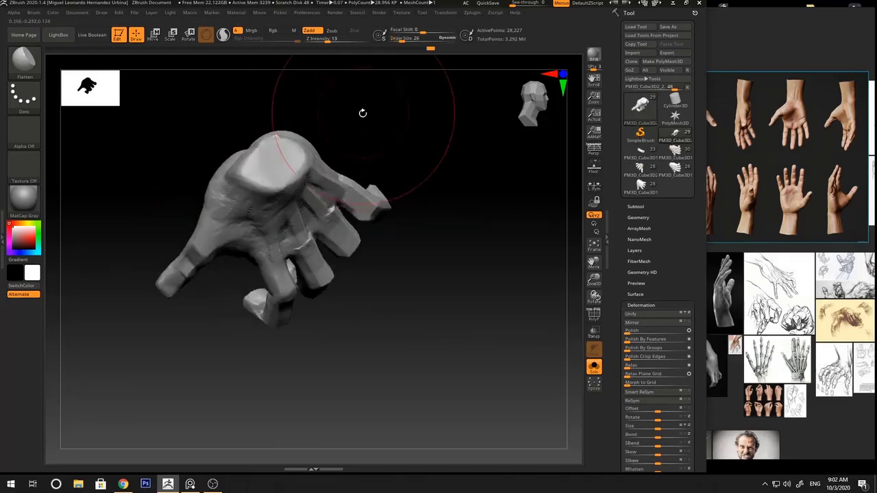
key("space")
left_click_drag(286, 157, 267, 163)
Show the brush library, and switch from the Standard brush to the Flatten brush
right_click_drag(356, 127, 368, 158, "ctrl")
key("1")
mouse_move(368, 159)
left_mouse_down()
mouse_move(391, 139)
mouse_move(360, 173)
mouse_move(333, 131)
left_mouse_up()
left_click(23, 59)
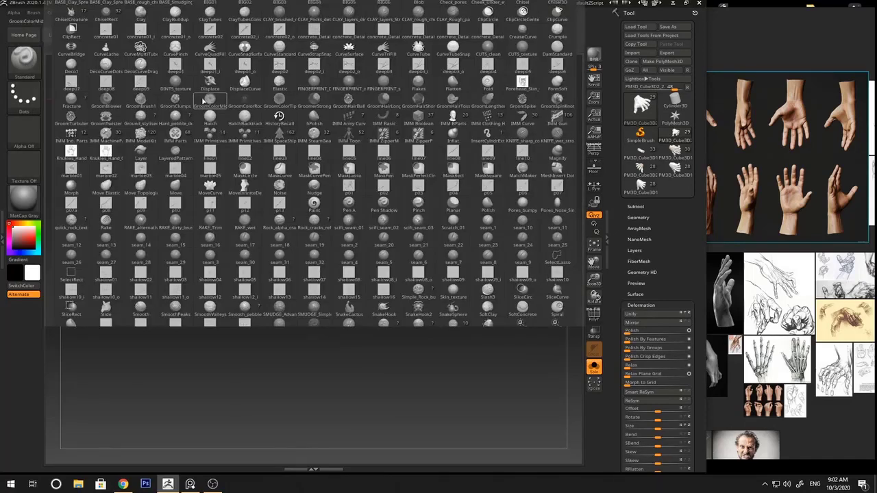
left_click(103, 275)
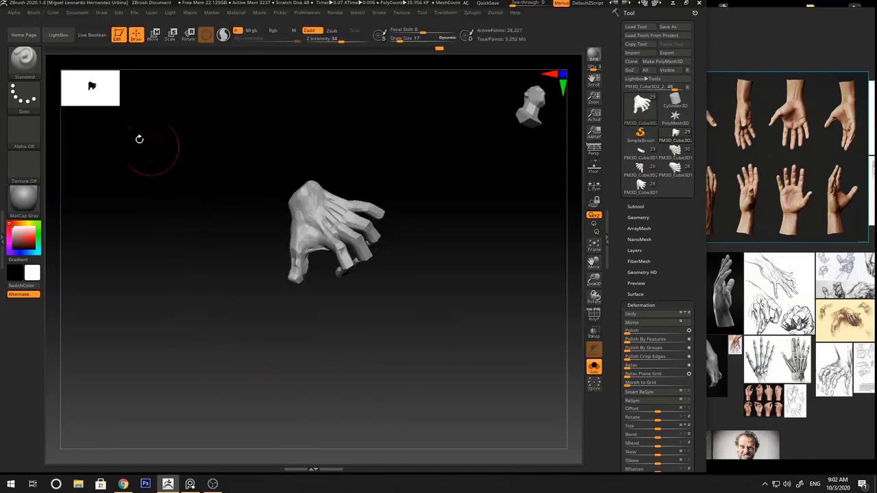
key("2")
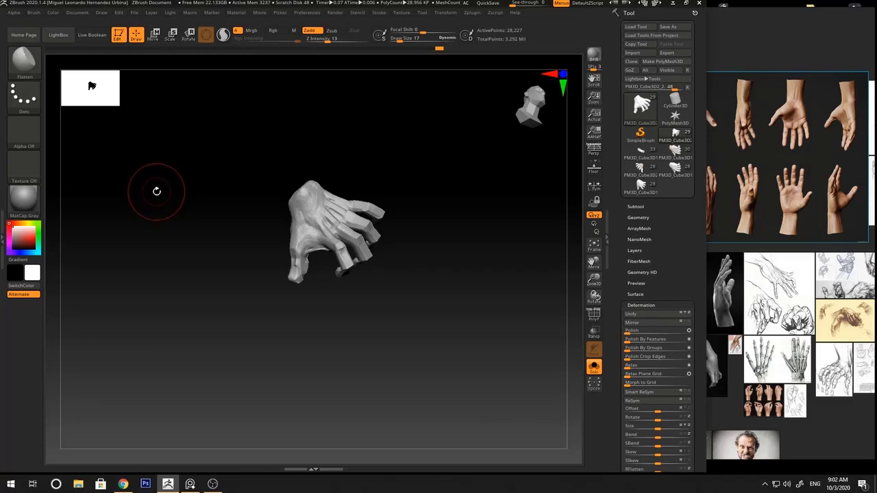
left_click_drag(360, 141, 419, 155)
Cycle through the quick-access brushes ClayBuildup, Flatten, Move, ClayTubes, SnakeHook and DamStandard
key("1")
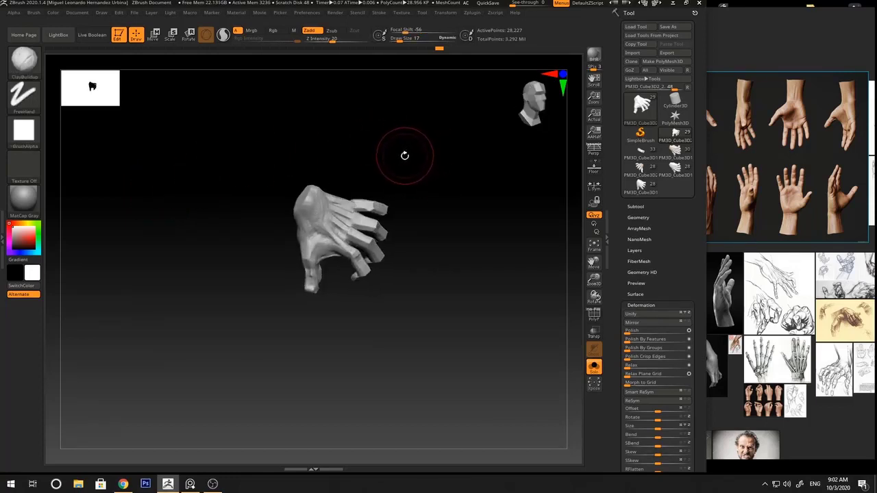
key("1")
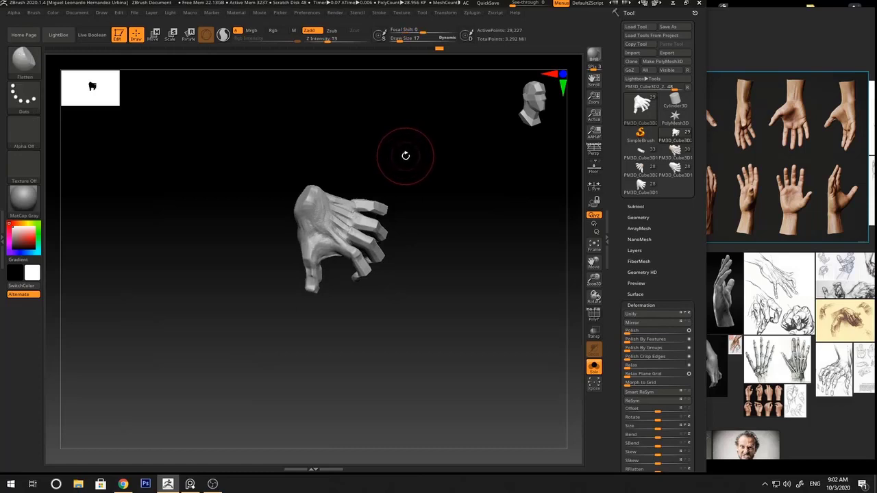
key("1")
key("1")
key("1")
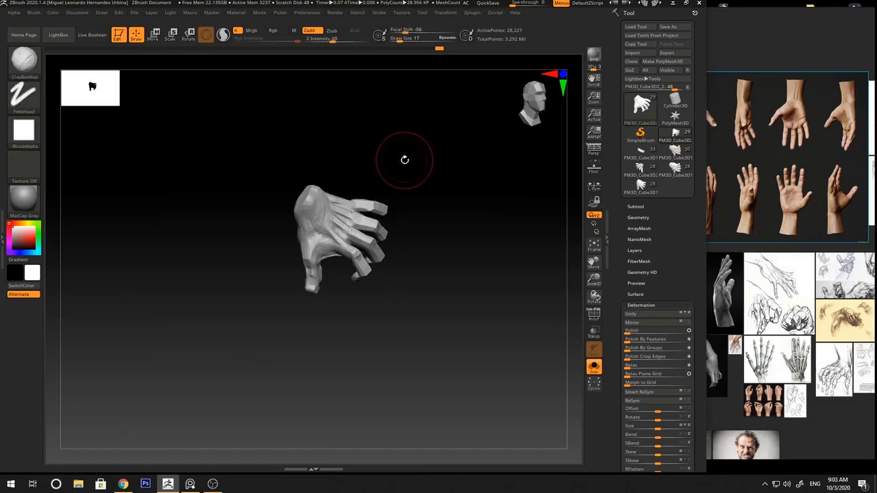
key("2")
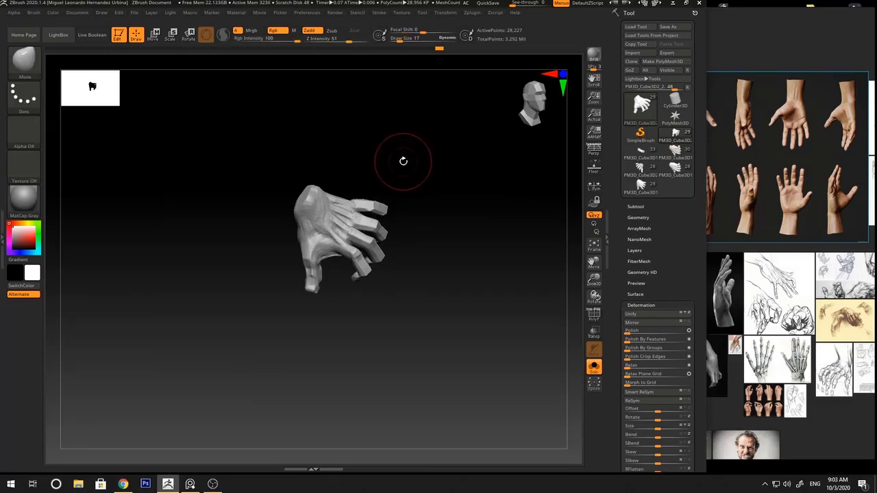
key("3")
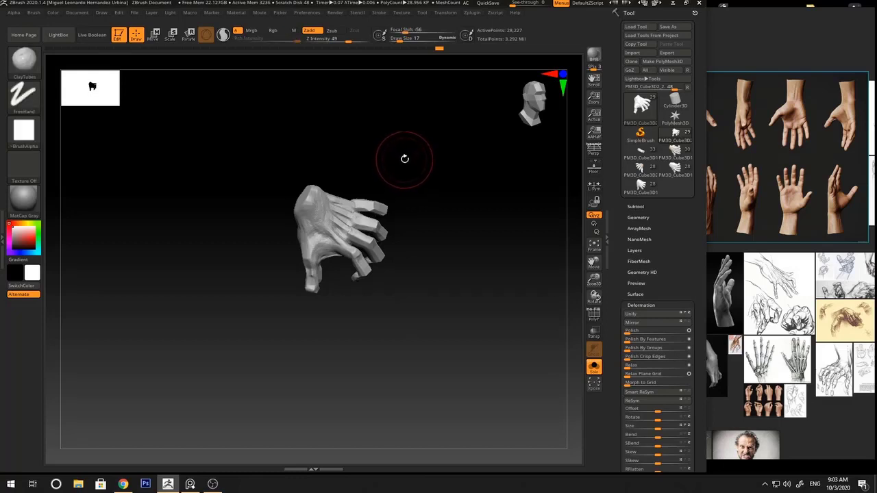
key("4")
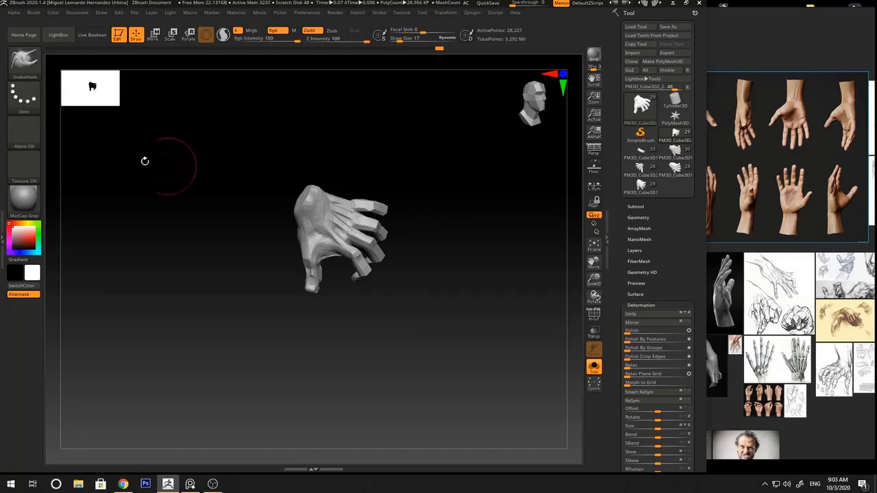
key("5")
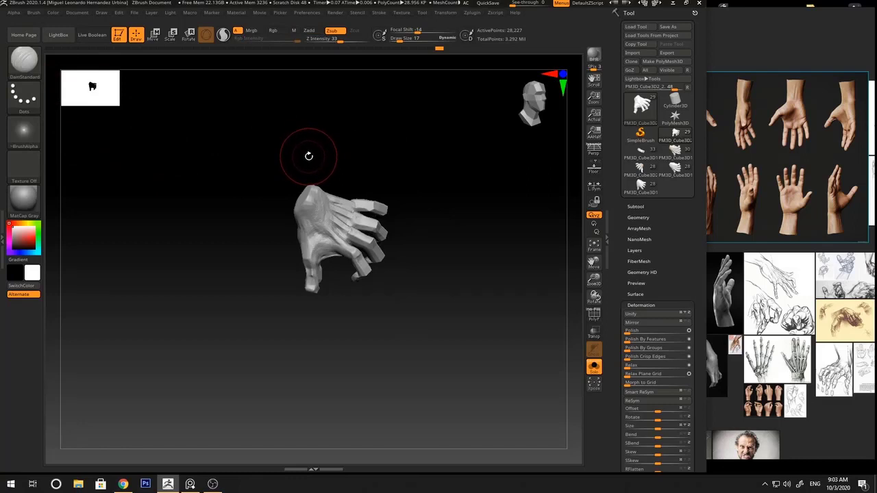
Cycle through the quick-access brushes TrimDynamic, DamStandard and Inflat
key("6")
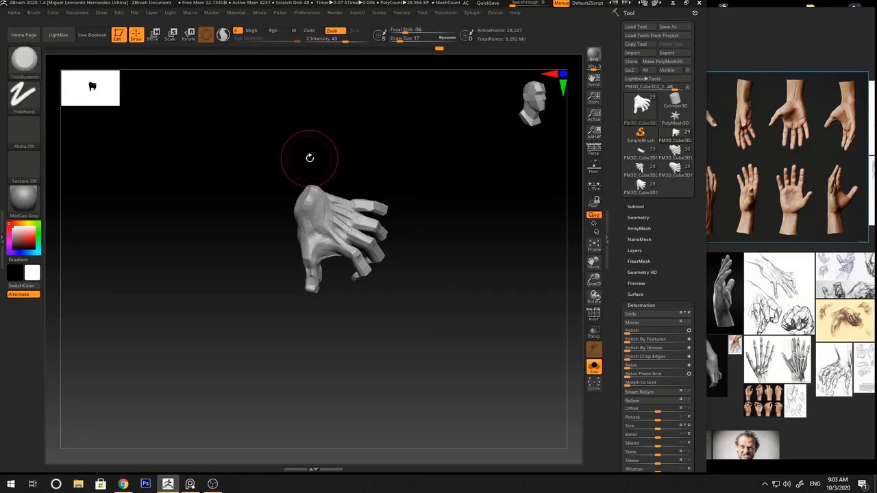
key("5")
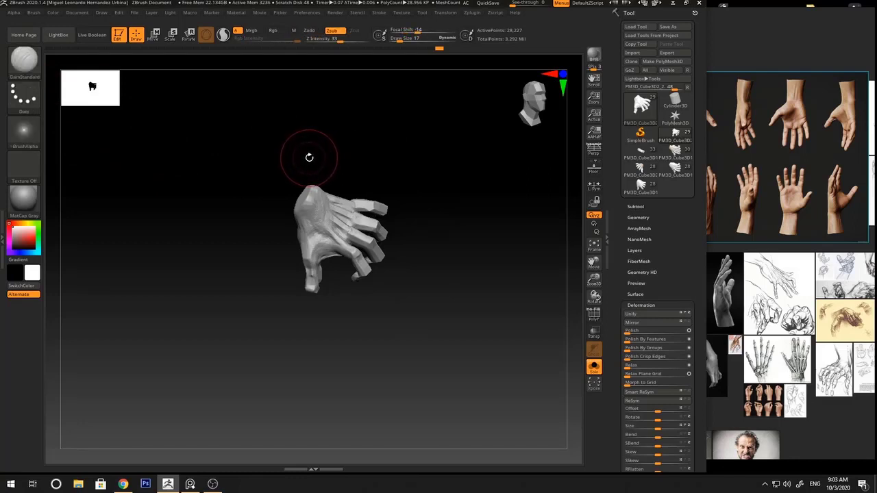
key("6")
key("7")
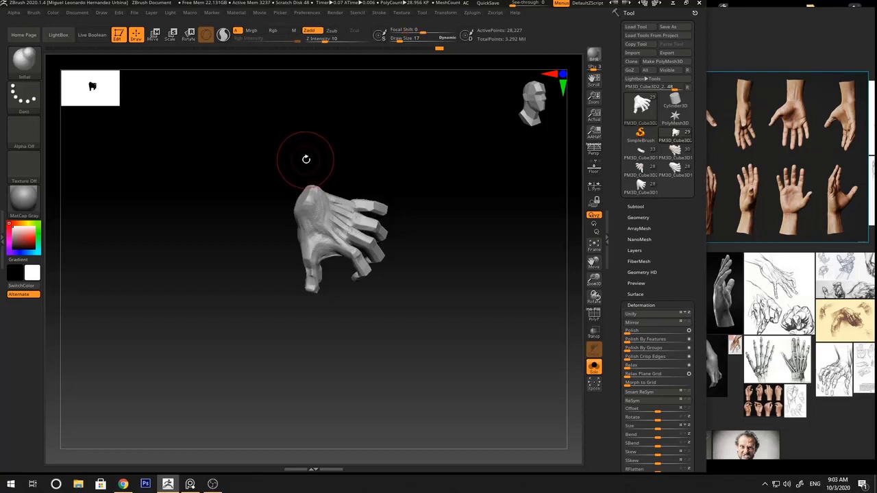
mouse_move(442, 152)
left_mouse_down()
mouse_move(459, 162)
mouse_move(421, 186)
mouse_move(455, 196)
left_mouse_up()
Switch to the Standard brush and vary its draw size, finishing at 12
key("1")
key("space")
left_click_drag(403, 186, 399, 186)
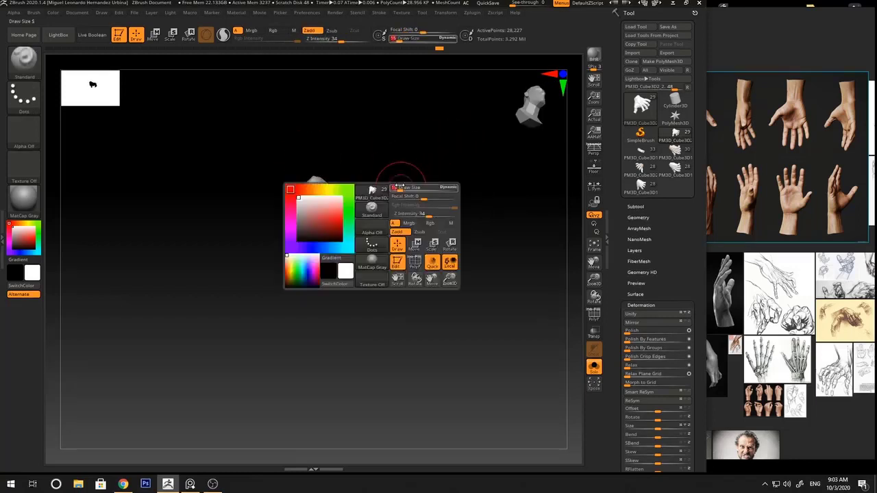
right_click_drag(423, 194, 468, 203, "ctrl")
key("space")
left_click_drag(425, 196, 412, 196)
left_click_drag(439, 197, 465, 197)
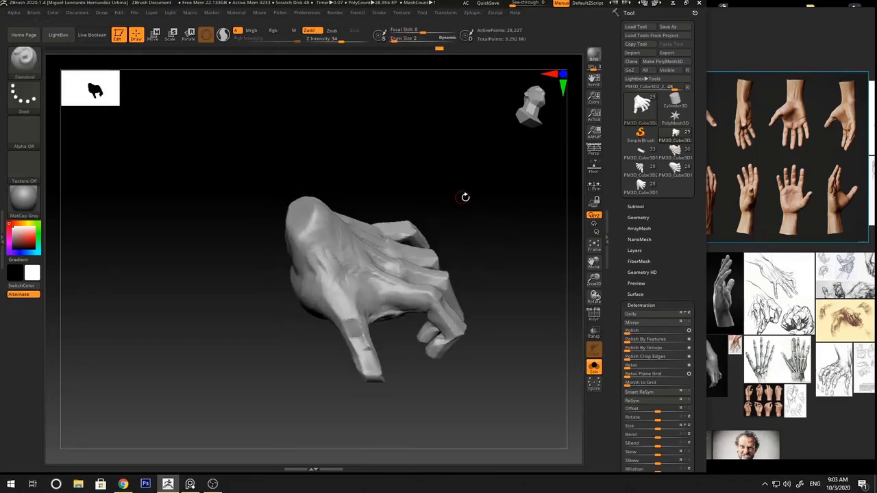
right_click_drag(465, 197, 407, 201, "ctrl")
key("bracketright")
left_click_drag(439, 194, 409, 190)
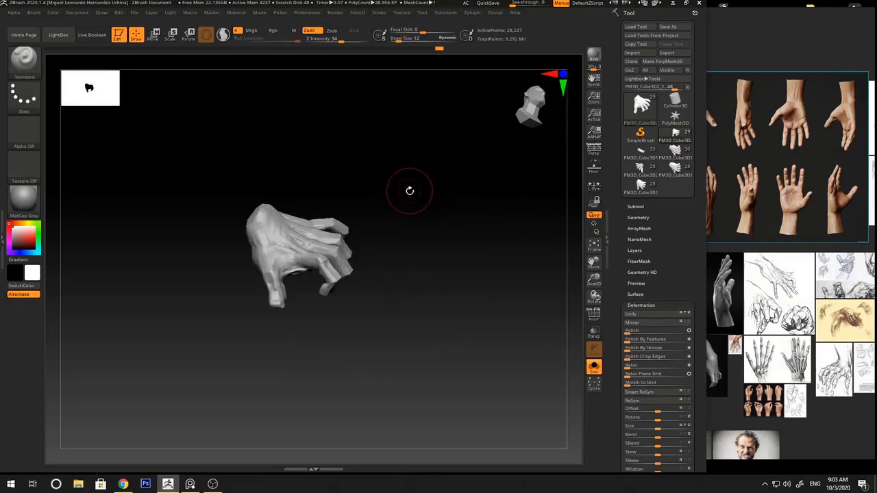
Select the Pinch brush in the brush library and assign it the custom hotkey 4, replacing the existing assignment
left_click(31, 75)
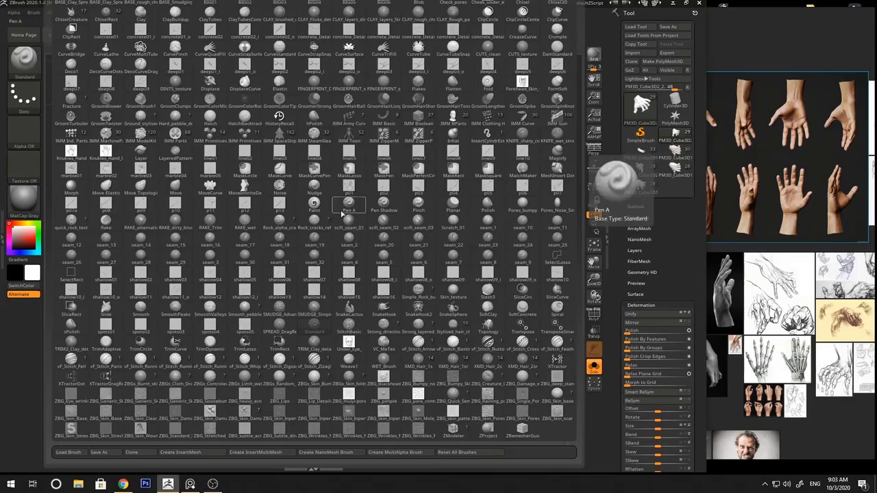
left_click(418, 203)
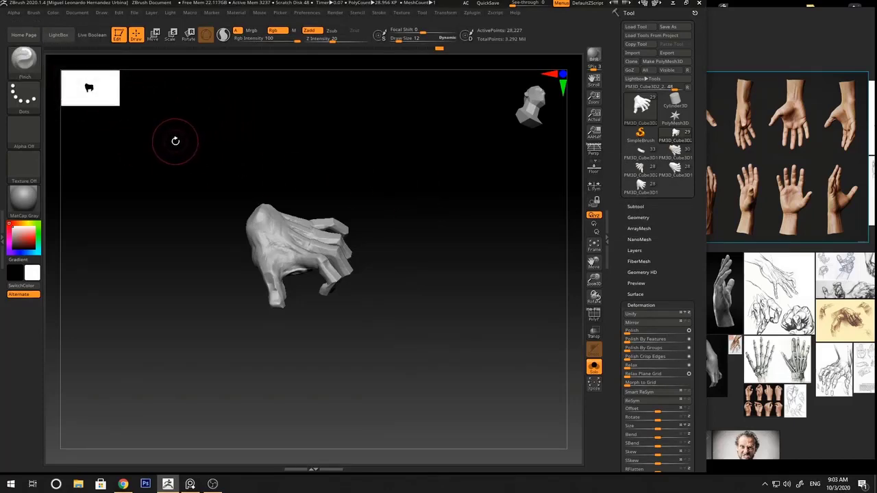
left_click(25, 70)
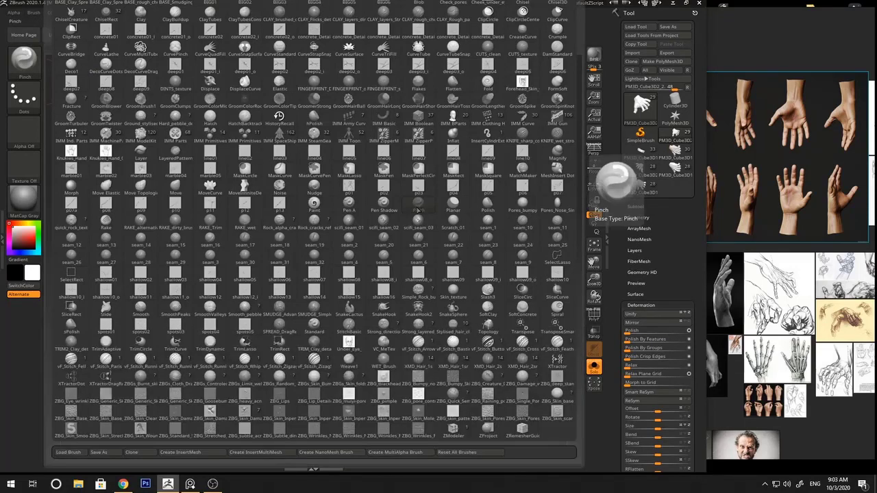
key("ctrl")
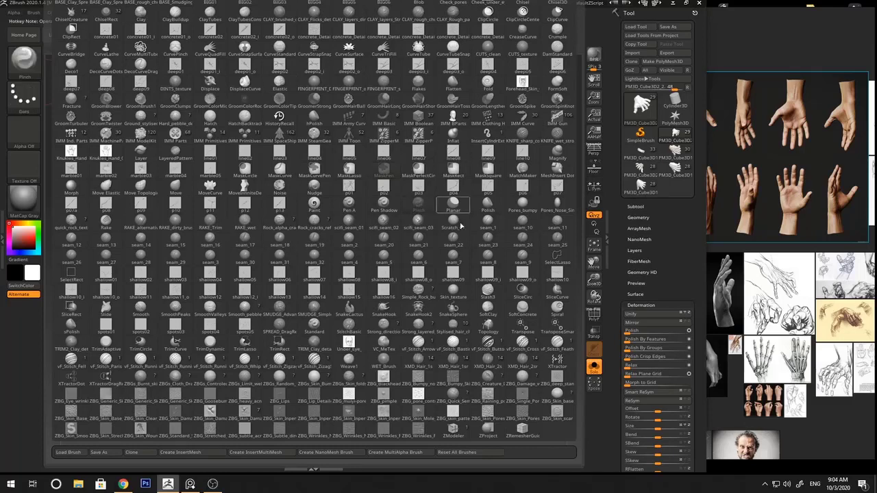
key("ctrl")
key("4")
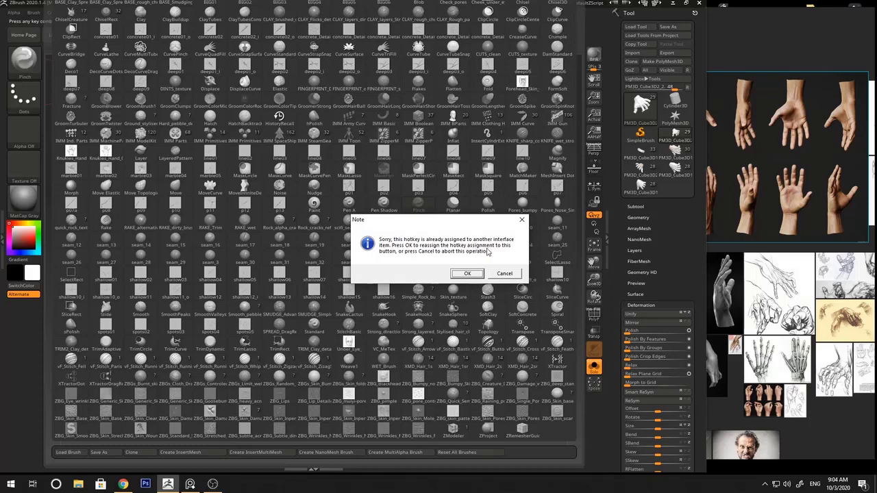
left_click(467, 275)
mouse_move(427, 198)
left_mouse_down()
mouse_move(436, 215)
mouse_move(414, 217)
mouse_move(450, 179)
mouse_move(402, 193)
mouse_move(435, 178)
mouse_move(466, 178)
left_mouse_up()
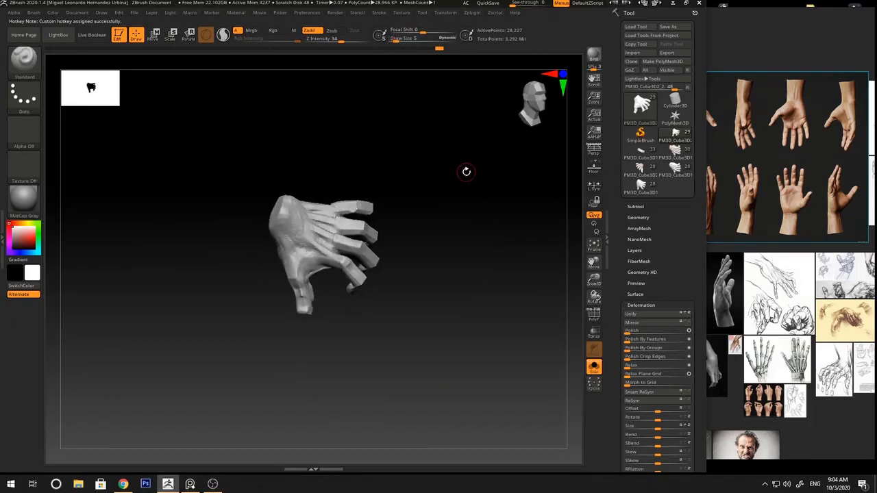
Demonstrate direct brush selection by switching between Pinch, ClayTubes and Standard, returning to Pinch
mouse_move(471, 168)
right_mouse_down()
mouse_move(434, 185)
mouse_move(437, 174)
right_mouse_up()
right_click(439, 182)
mouse_move(437, 173)
right_mouse_down("ctrl")
mouse_move(445, 192)
mouse_move(440, 157)
right_mouse_up("ctrl")
right_click(445, 185)
key("b")
key("p")
key("i")
key("b")
key("c")
key("t")
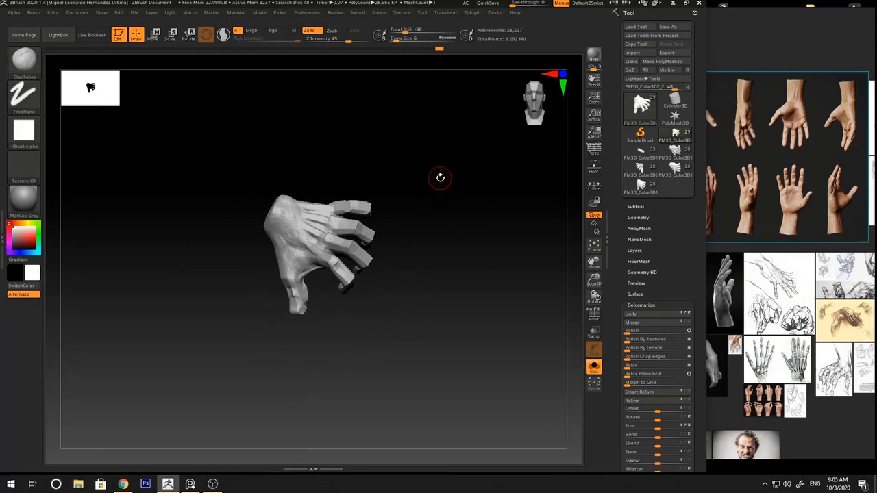
key("b")
key("s")
key("t")
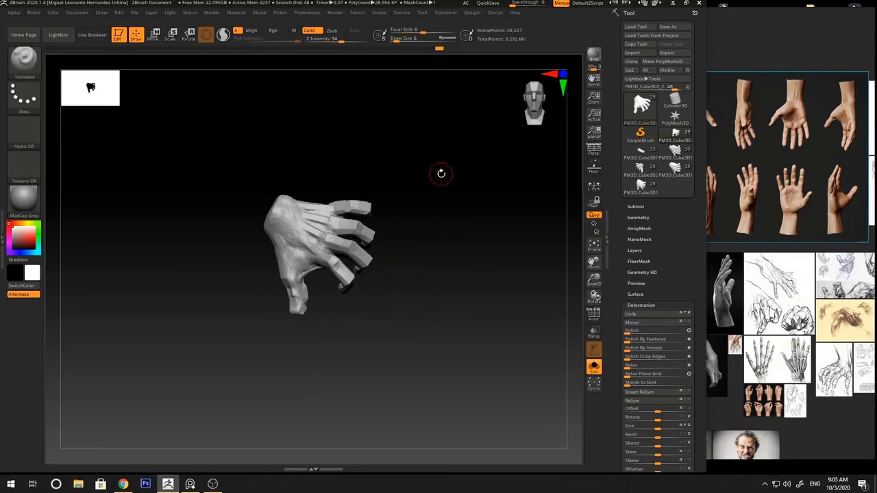
key("b")
key("p")
key("i")
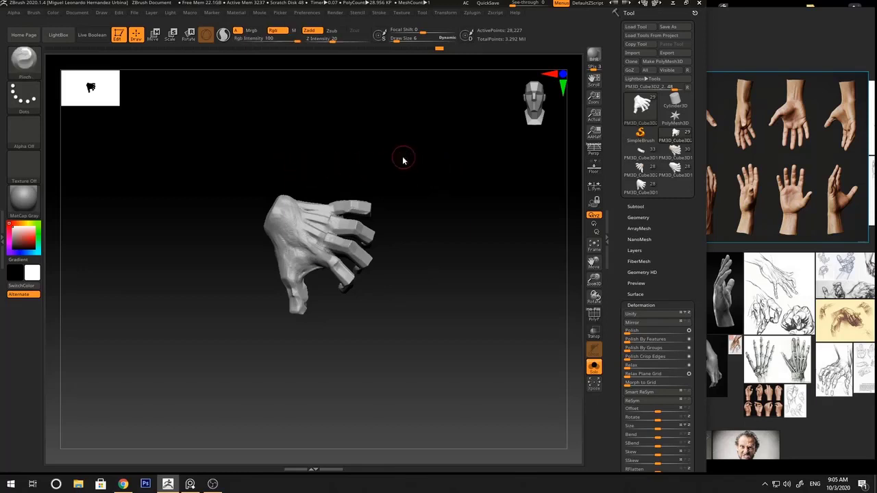
Build up the tendon behind the index finger's knuckle using the ClayBuildup brush at draw size 3
mouse_move(429, 174)
right_mouse_down("alt")
mouse_move(434, 141)
mouse_move(449, 145)
right_mouse_up("alt")
right_click_drag(448, 145, 390, 218, "ctrl")
key("b")
key("s")
key("t")
left_click_drag(442, 181, 455, 174)
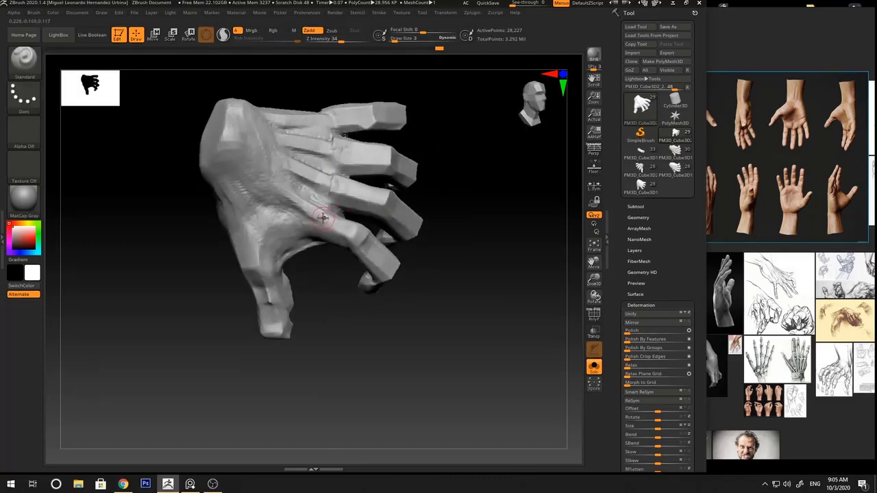
key("b")
key("c")
key("b")
key("space")
key("space")
left_click_drag(311, 216, 314, 217)
left_click_drag(436, 184, 327, 186)
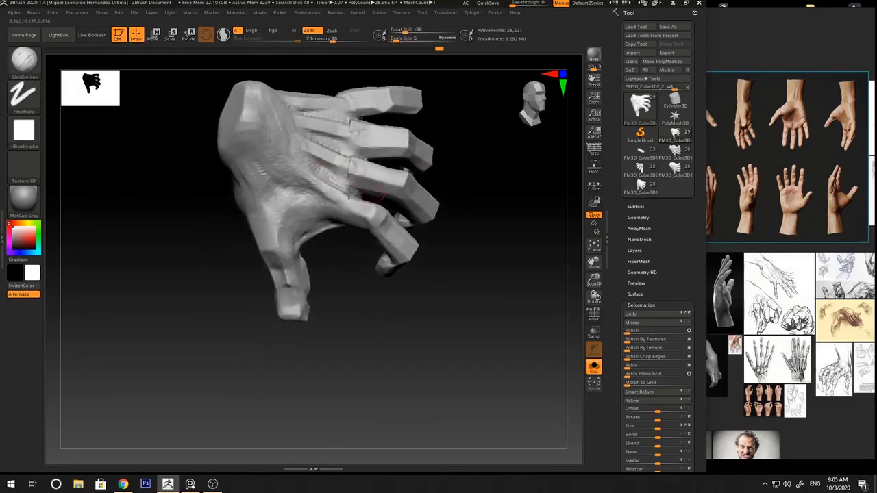
left_click_drag(342, 249, 429, 289)
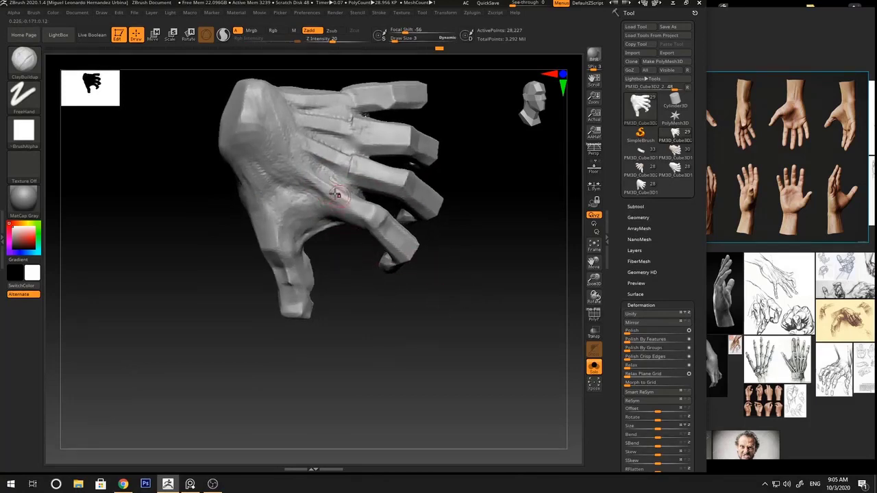
left_click_drag(464, 260, 332, 190)
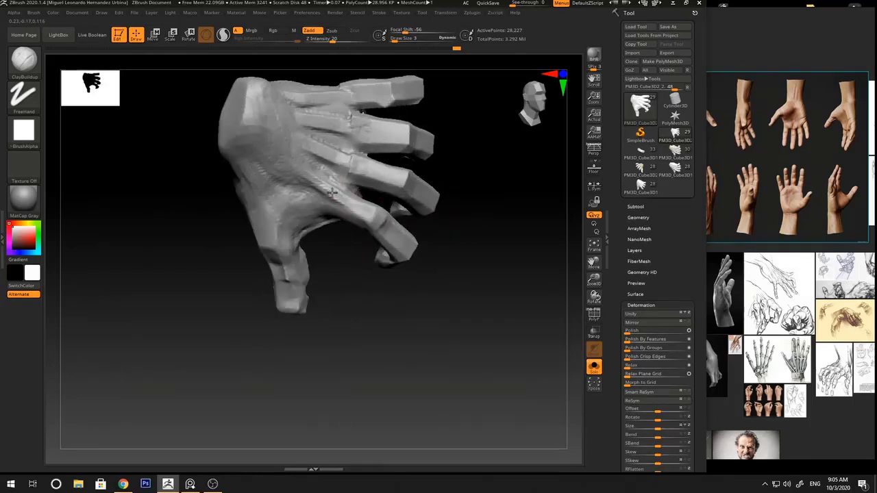
Add volume to the index finger's knuckle using the ClayBuildup brush at draw size 5
left_click_drag(403, 271, 361, 255)
key("space")
left_click_drag(346, 207, 350, 208)
left_click_drag(335, 185, 352, 198)
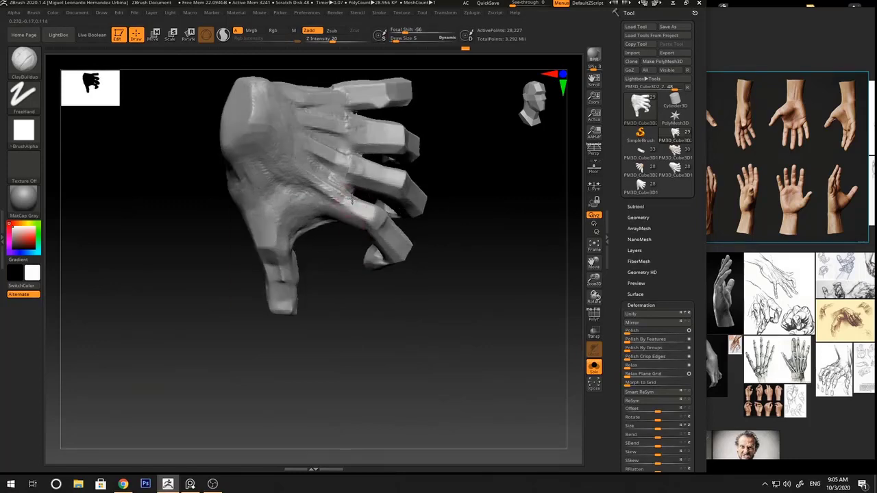
left_click_drag(449, 180, 341, 209)
Reshape the back of the hand around the index finger's knuckle using the Move brush at draw size 5
mouse_move(444, 196)
left_mouse_down()
mouse_move(423, 135)
mouse_move(445, 165)
left_mouse_up()
key("b")
key("m")
key("v")
left_click_drag(333, 196, 338, 187)
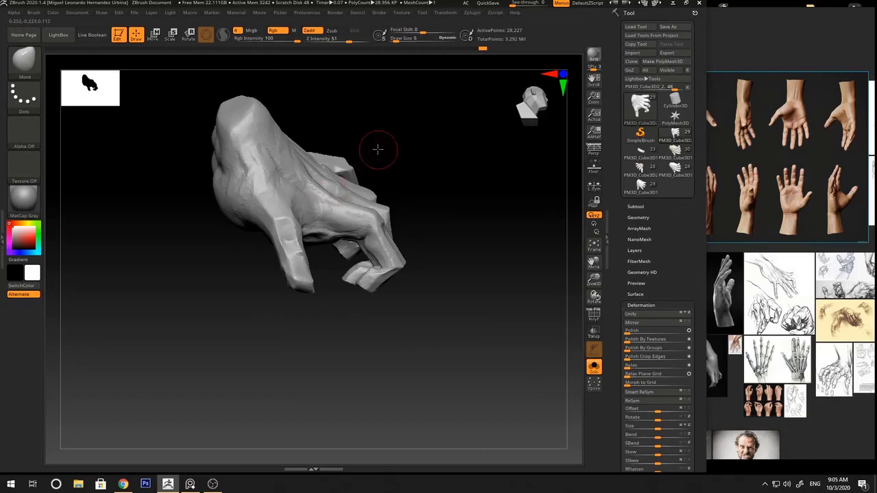
mouse_move(378, 150)
left_mouse_down()
mouse_move(353, 162)
mouse_move(367, 123)
left_mouse_up()
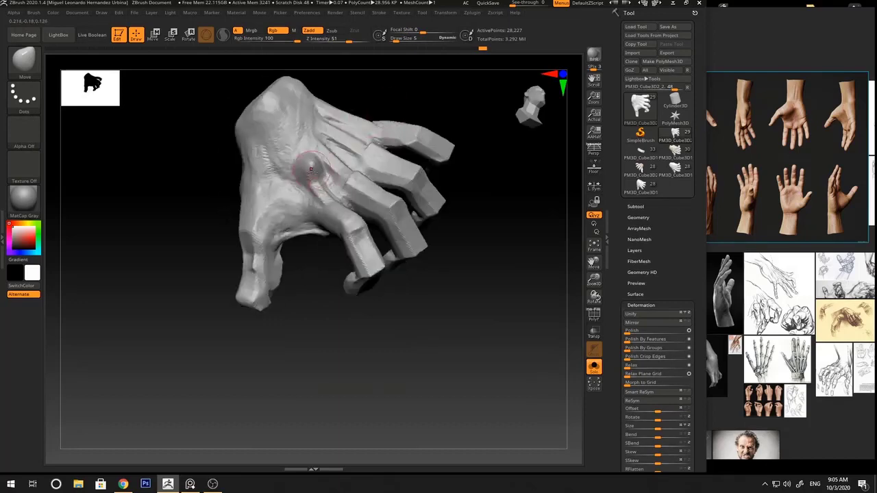
left_click_drag(311, 169, 333, 173, "shift")
mouse_move(333, 173)
right_mouse_down()
mouse_move(328, 163)
mouse_move(321, 169)
mouse_move(450, 175)
mouse_move(402, 210)
right_mouse_up()
Thicken the outer part of the index finger using the Inflat brush at draw size 9
key("b")
key("s")
key("t")
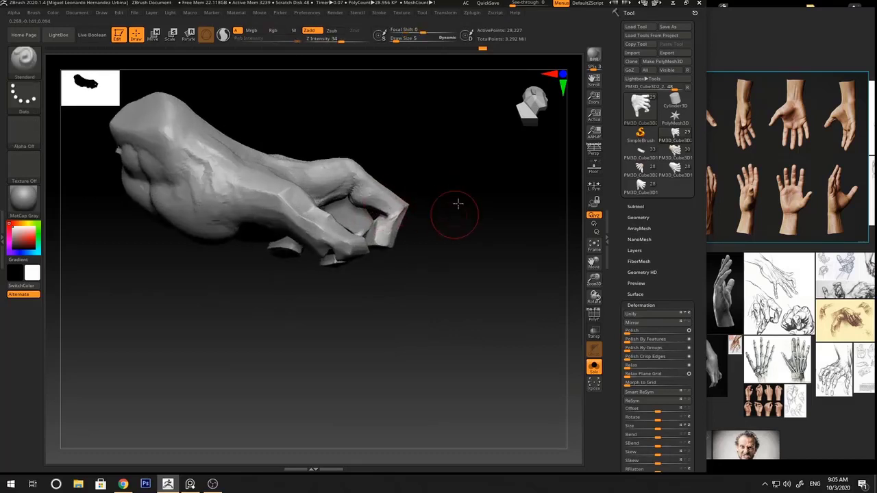
mouse_move(458, 204)
right_mouse_down()
mouse_move(486, 215)
mouse_move(442, 207)
mouse_move(353, 226)
right_mouse_up()
key("b")
key("i")
key("n")
key("space")
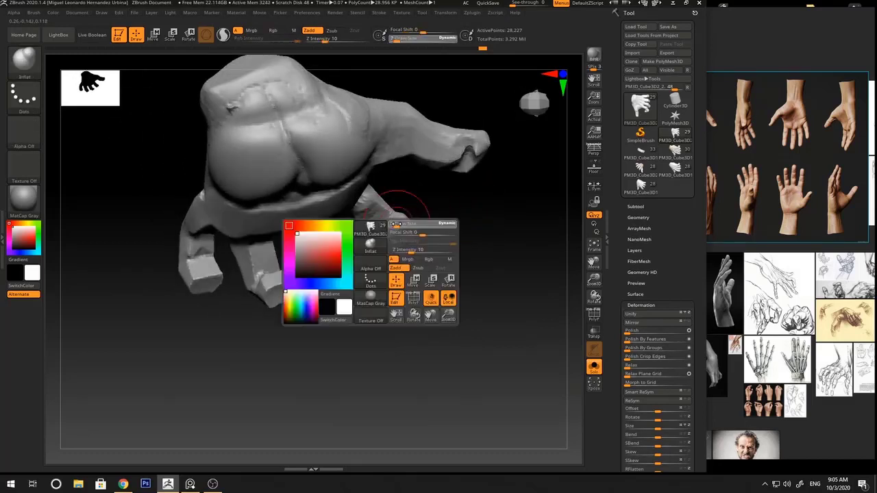
left_click_drag(394, 224, 382, 221)
right_click_drag(388, 204, 386, 214)
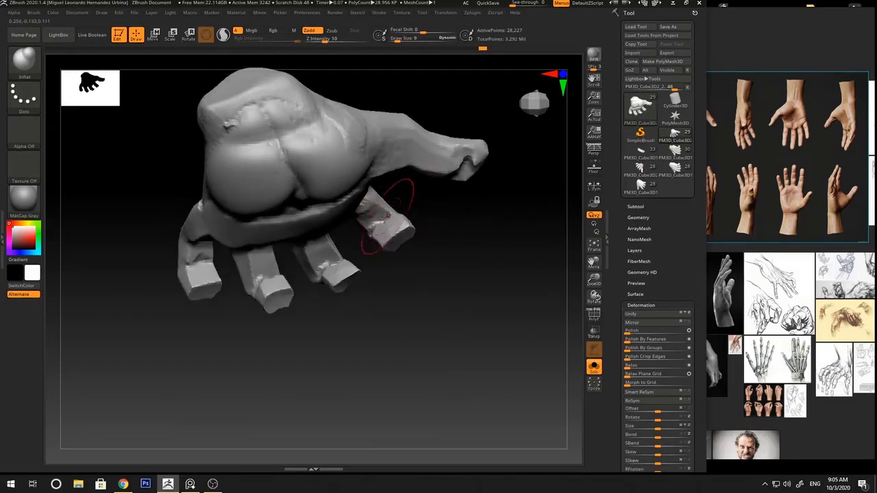
left_click_drag(387, 214, 379, 222)
mouse_move(381, 219)
right_mouse_down()
mouse_move(432, 290)
mouse_move(391, 219)
right_mouse_up()
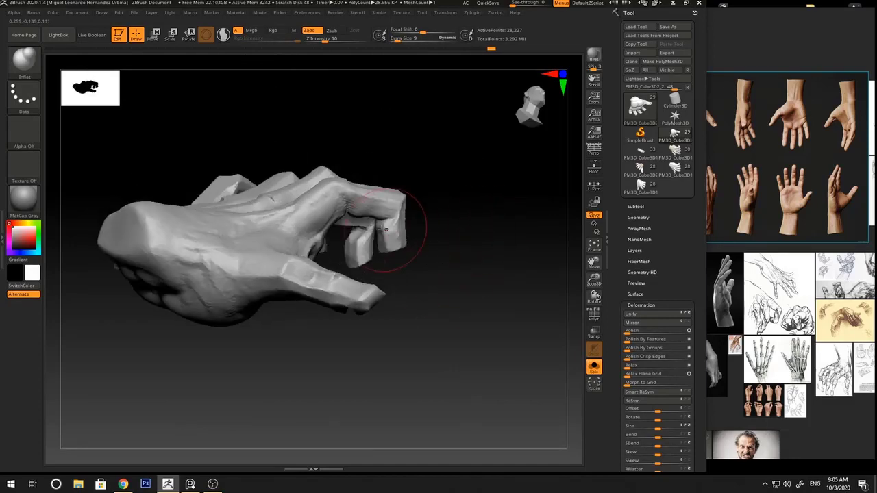
Reshape the index finger from the side using the Move brush at draw size 6
right_click_drag(443, 207, 444, 159)
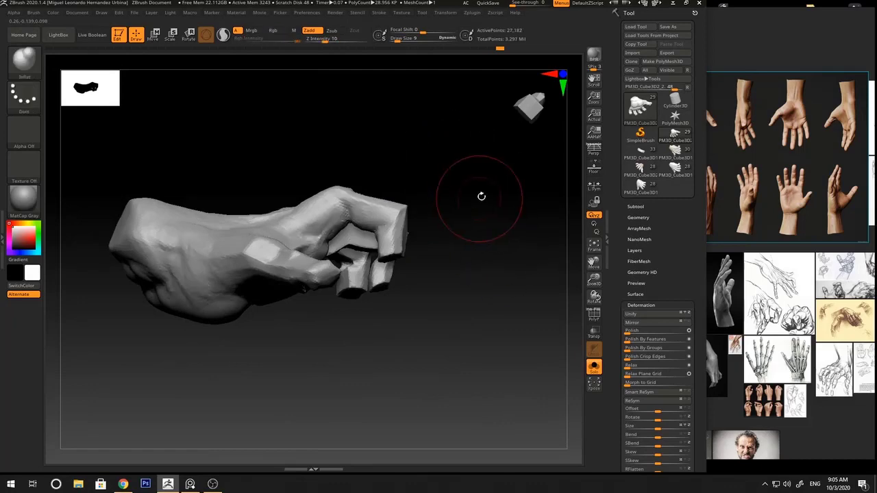
mouse_move(480, 196)
right_mouse_down()
mouse_move(405, 202)
mouse_move(476, 290)
mouse_move(468, 198)
mouse_move(478, 198)
mouse_move(424, 220)
mouse_move(484, 197)
mouse_move(479, 204)
right_mouse_up()
key("b")
key("m")
key("v")
key("bracketleft")
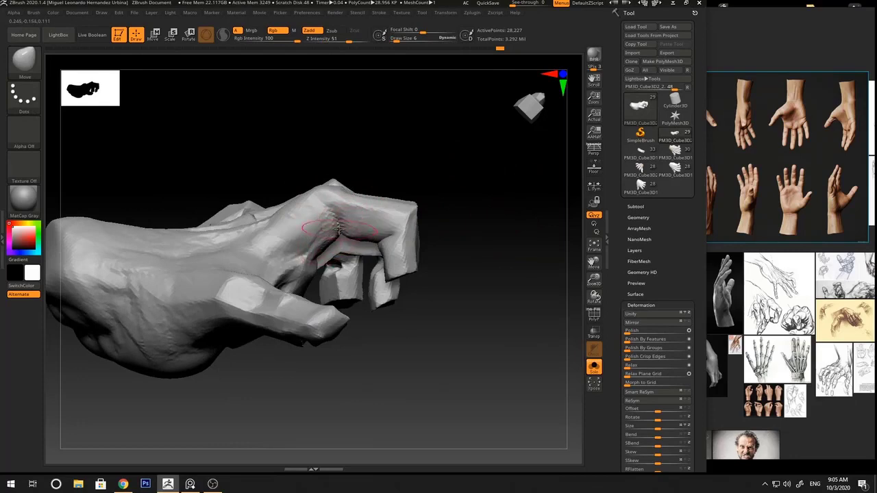
right_click_drag(379, 226, 472, 235)
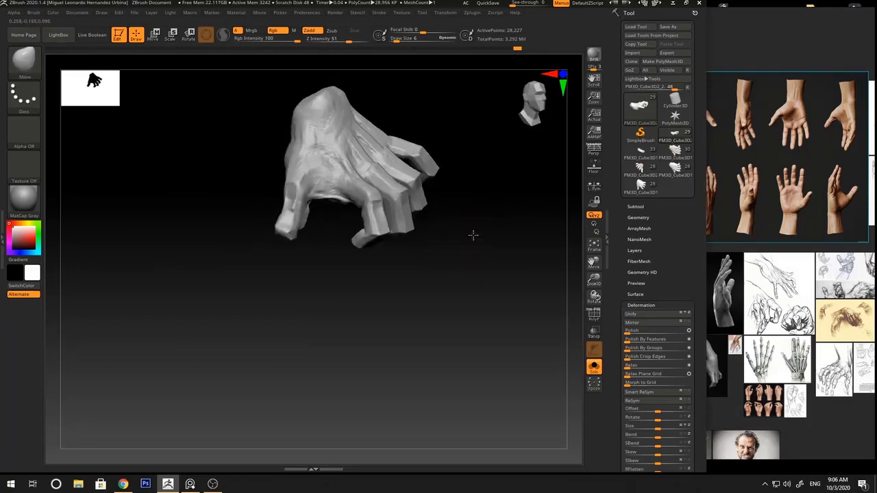
Remesh the hand with DynaMesh and turn on the perspective view
left_click_drag(470, 265, 518, 333, "ctrl")
right_click_drag(494, 227, 465, 283)
key("b")
key("s")
key("t")
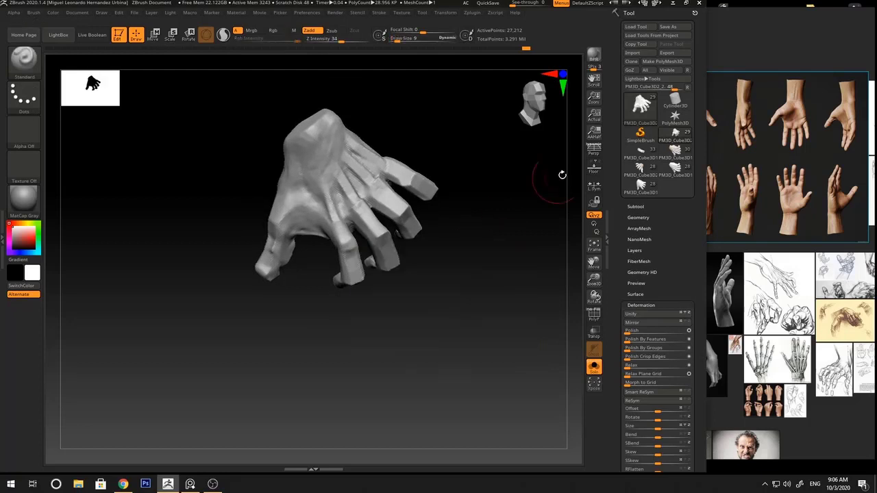
left_click(594, 154)
mouse_move(466, 188)
right_mouse_down()
mouse_move(475, 188)
mouse_move(438, 218)
right_mouse_up()
Adjust the index finger with the Move brush and build up its base using ClayBuildup at draw size 7
right_click_drag(343, 240, 325, 319, "ctrl")
key("b")
key("m")
key("v")
right_click_drag(321, 235, 379, 216)
key("b")
key("c")
key("b")
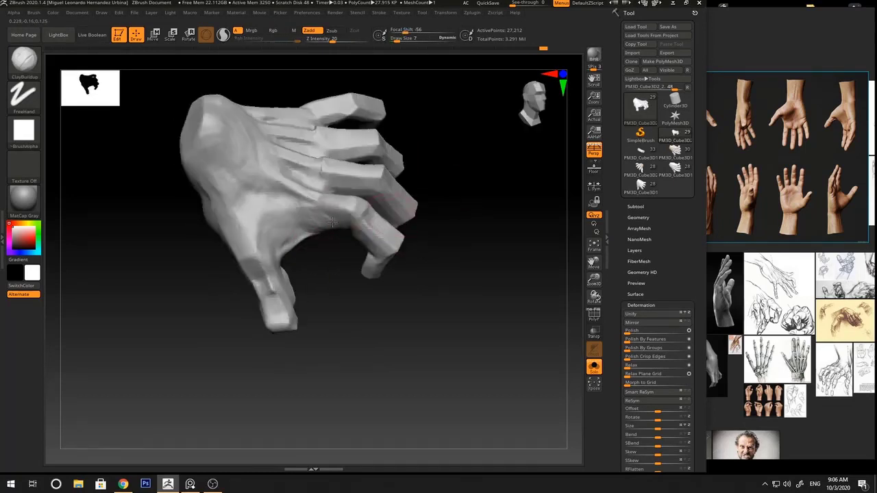
mouse_move(334, 266)
right_mouse_down()
mouse_move(372, 270)
mouse_move(391, 248)
right_mouse_up()
right_click_drag(391, 248, 438, 247)
Refine the bend and thickness of the index finger using the Move brush at draw size 7
key("b")
key("m")
key("v")
key("space")
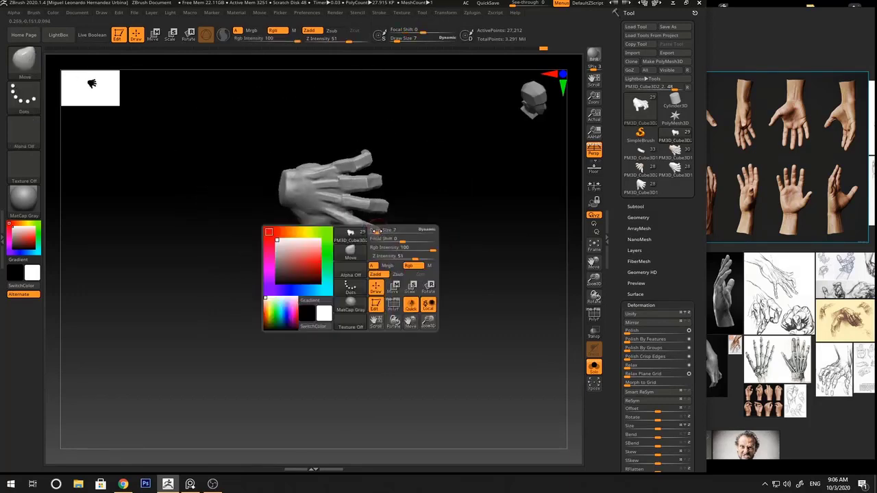
mouse_move(377, 231)
right_mouse_down()
mouse_move(366, 205)
mouse_move(355, 232)
mouse_move(449, 196)
mouse_move(366, 274)
right_mouse_up()
key("space")
left_click_drag(375, 259, 366, 258)
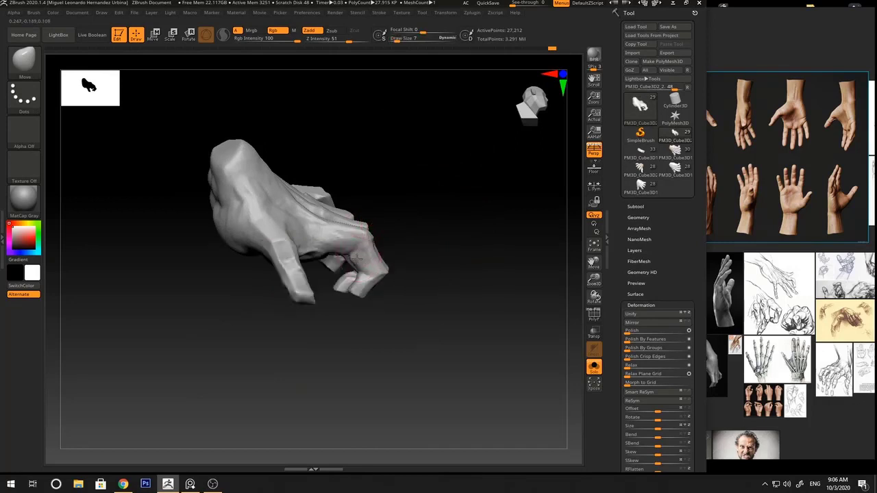
Flatten the planes of the index finger past its middle joint using the Flatten brush at draw size 7
mouse_move(382, 239)
right_mouse_down()
mouse_move(419, 270)
mouse_move(412, 278)
right_mouse_up()
key("b")
key("f")
key("a")
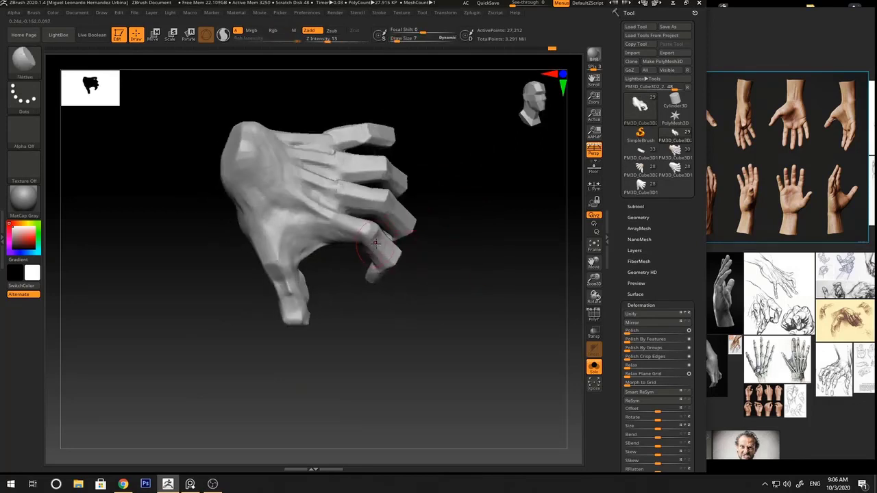
right_click_drag(391, 235, 386, 236)
left_click_drag(479, 242, 461, 278)
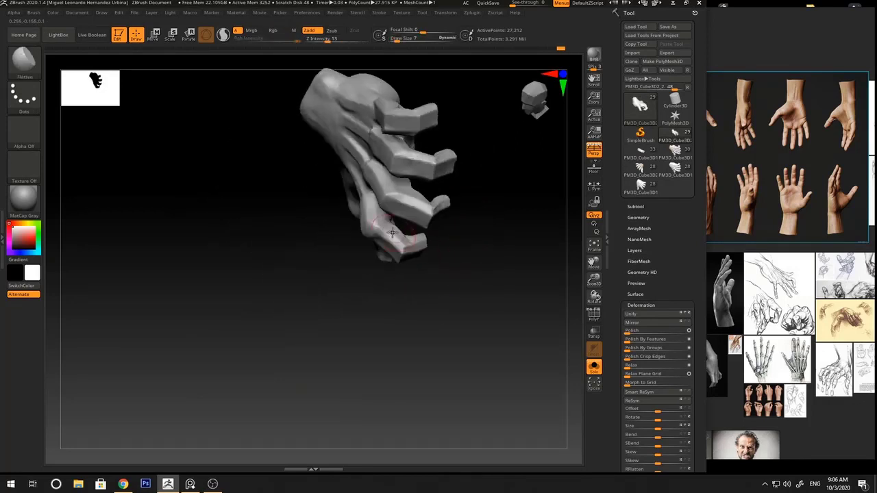
Build up the base of the index finger using the ClayBuildup brush at draw size 7
left_click_drag(483, 241, 485, 217)
key("b")
key("c")
key("b")
right_click_drag(396, 216, 365, 201)
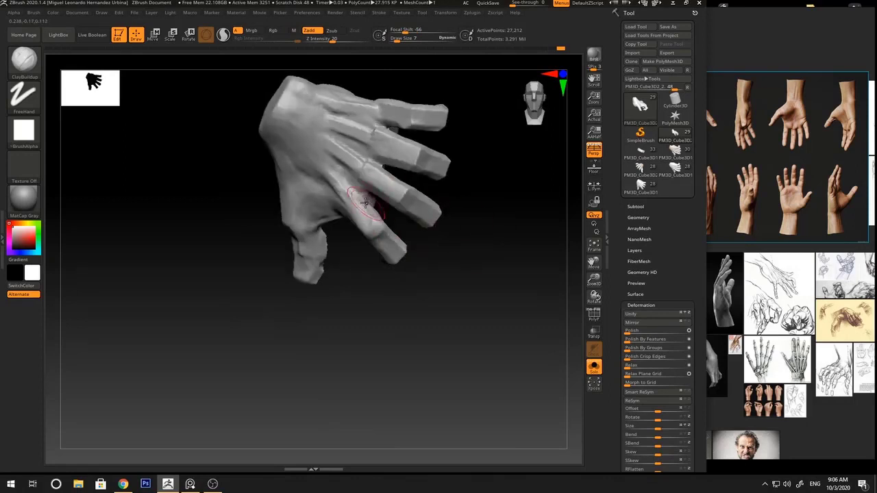
Flatten the planes of the thumb using the Flatten brush at draw size 7
mouse_move(479, 238)
left_mouse_down()
mouse_move(497, 217)
mouse_move(509, 251)
mouse_move(478, 217)
mouse_move(358, 254)
left_mouse_up()
key("b")
key("f")
key("a")
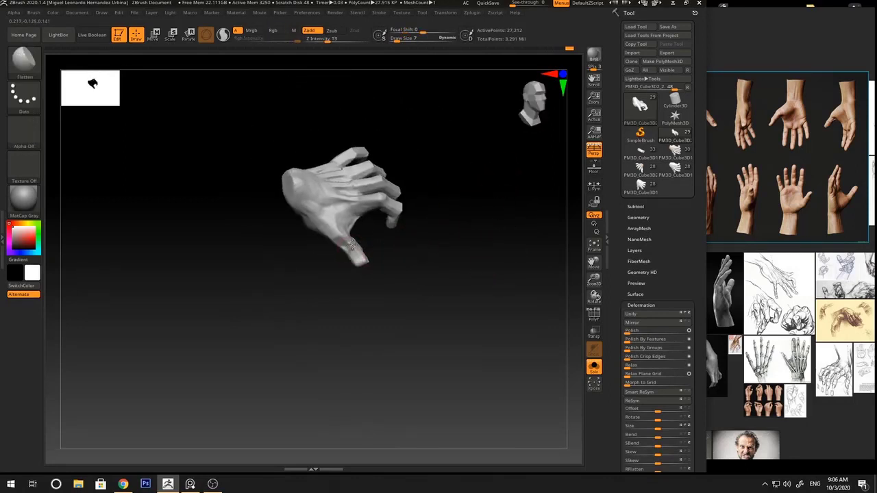
left_click_drag(416, 229, 447, 200)
mouse_move(399, 240)
left_mouse_down()
mouse_move(351, 244)
mouse_move(391, 235)
mouse_move(411, 263)
left_mouse_up()
Add volume to the thumb near its end joint using ClayBuildup at draw size 6
key("bracketright")
key("space")
key("b")
key("c")
key("b")
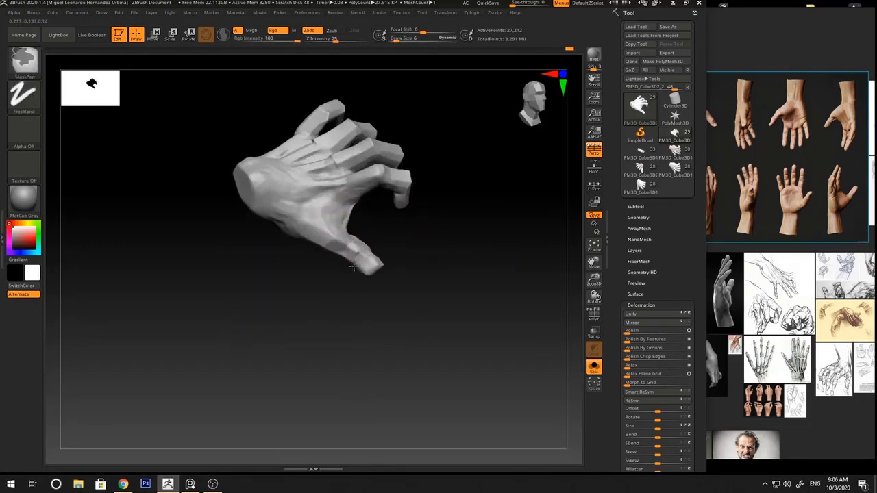
key("space")
left_click_drag(344, 235, 381, 229)
Flatten the upper segments of the thumb using the Flatten brush at draw size 10
key("b")
key("f")
key("a")
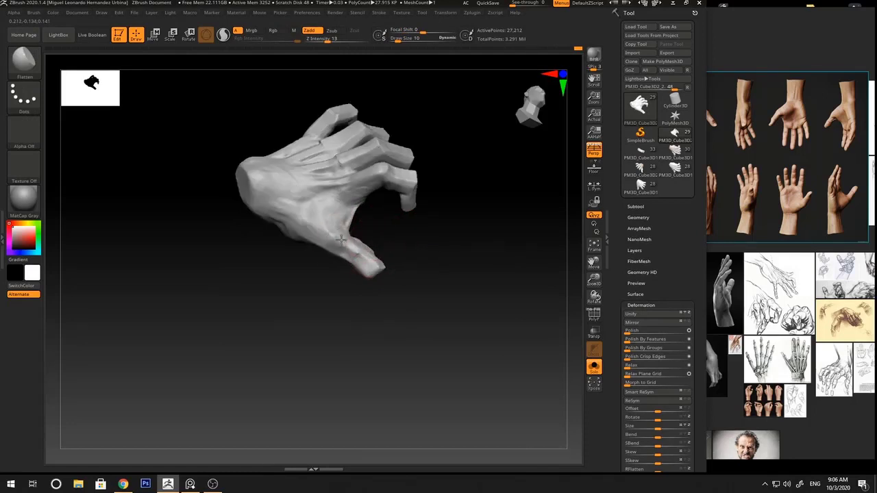
mouse_move(403, 259)
left_mouse_down()
mouse_move(403, 249)
mouse_move(370, 245)
mouse_move(393, 255)
left_mouse_up()
mouse_move(440, 226)
left_mouse_down()
mouse_move(443, 237)
mouse_move(363, 253)
mouse_move(368, 247)
mouse_move(290, 240)
mouse_move(425, 306)
mouse_move(458, 201)
mouse_move(388, 255)
mouse_move(426, 241)
mouse_move(363, 238)
left_mouse_up()
Reshape the web between the thumb and index finger using the Move brush at draw size 7
key("b")
key("m")
key("v")
key("space")
key("space")
left_click_drag(438, 236, 398, 233)
key("space")
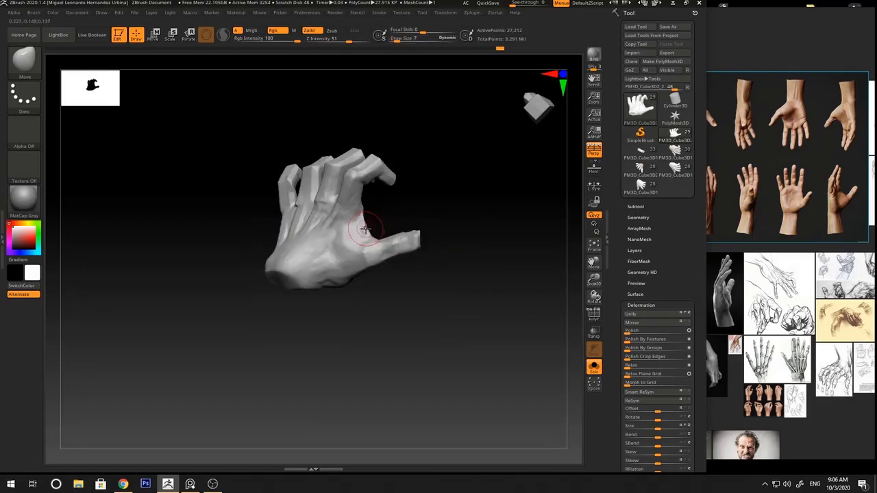
mouse_move(411, 218)
right_mouse_down()
mouse_move(484, 215)
mouse_move(462, 241)
mouse_move(478, 237)
mouse_move(457, 249)
right_mouse_up()
mouse_move(458, 249)
right_mouse_down("ctrl")
mouse_move(392, 303)
mouse_move(376, 249)
mouse_move(402, 265)
mouse_move(350, 266)
mouse_move(450, 203)
mouse_move(445, 176)
mouse_move(418, 230)
right_mouse_up("ctrl")
right_click_drag(384, 263, 386, 230)
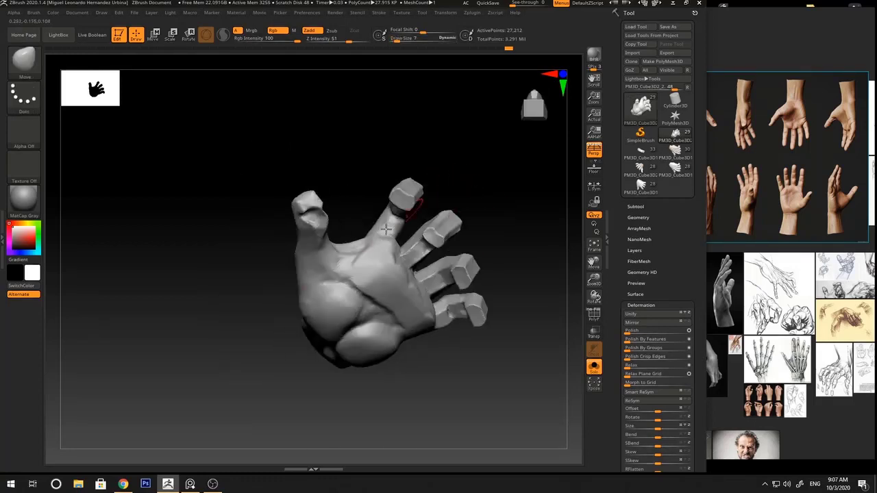
Adjust the thumb and its base with the Move brush at draw sizes 12 and 9, undoing an unwanted change
right_click_drag(278, 292, 292, 337)
key("space")
left_click_drag(317, 310, 336, 357)
key("ctrl+z")
right_click_drag(403, 388, 387, 351)
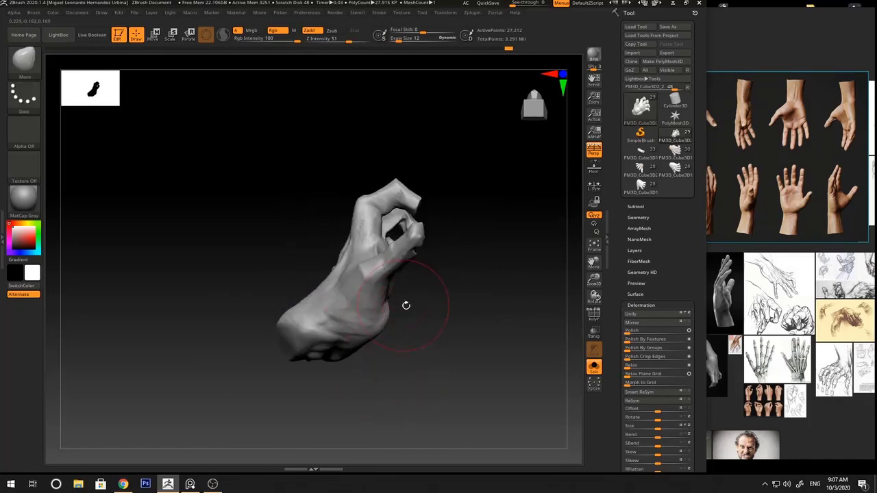
right_click_drag(405, 306, 410, 271)
key("space")
left_click_drag(355, 241, 353, 241)
right_click_drag(357, 239, 335, 270)
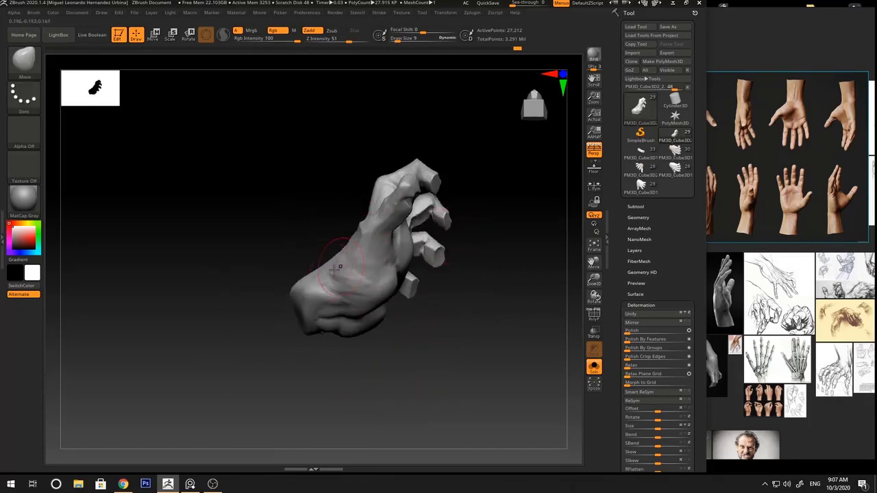
right_click_drag(322, 349, 330, 290)
mouse_move(388, 273)
right_mouse_down()
mouse_move(405, 166)
mouse_move(286, 241)
mouse_move(319, 376)
mouse_move(424, 262)
mouse_move(511, 223)
mouse_move(499, 181)
mouse_move(319, 266)
mouse_move(349, 209)
right_mouse_up()
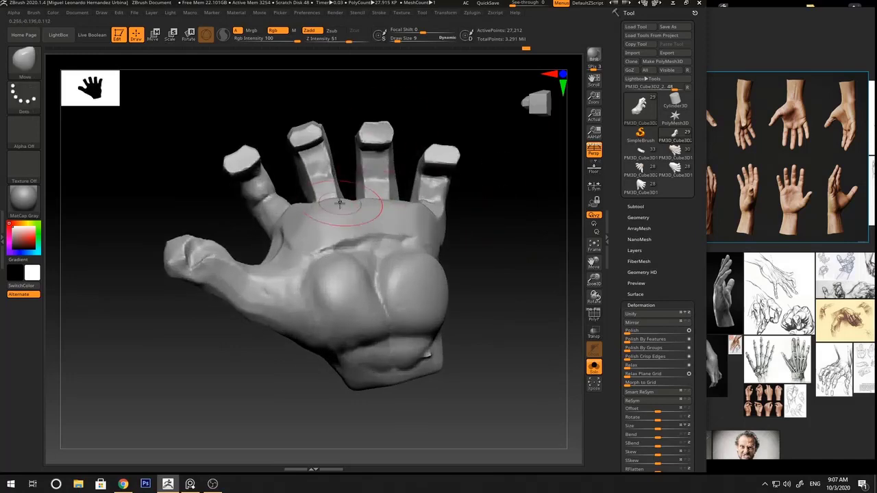
Build up the palm side of the index finger with ClayBuildup at draw size 7 and adjust its form with Move
key("[")
right_click_drag(407, 204, 310, 215)
left_click_drag(276, 205, 276, 203)
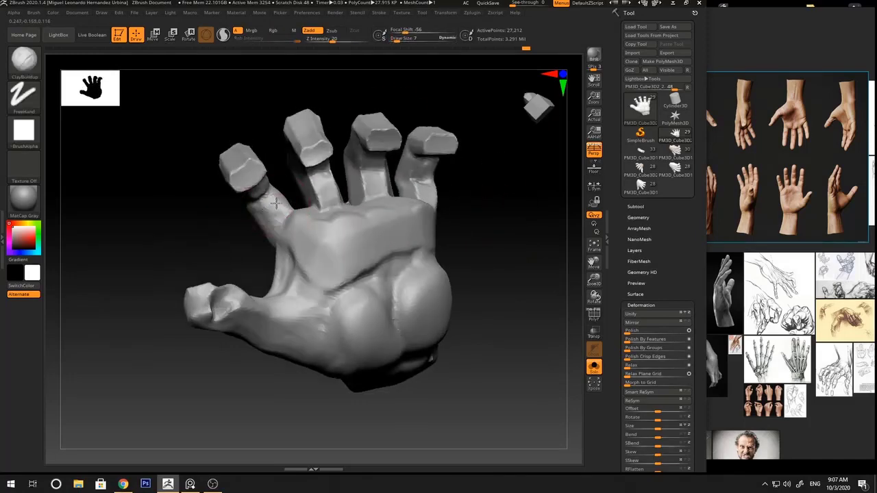
mouse_move(276, 214)
right_mouse_down()
mouse_move(242, 247)
mouse_move(273, 203)
right_mouse_up()
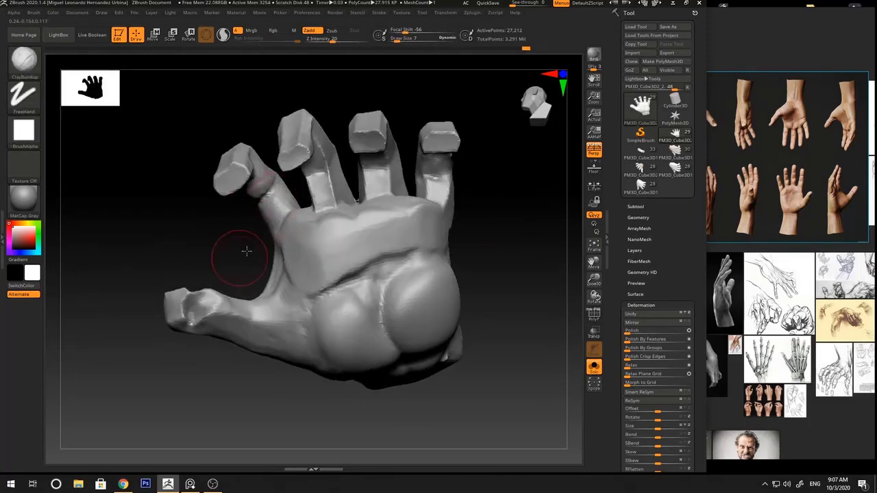
right_click_drag(247, 251, 276, 199)
right_click_drag(279, 237, 285, 209)
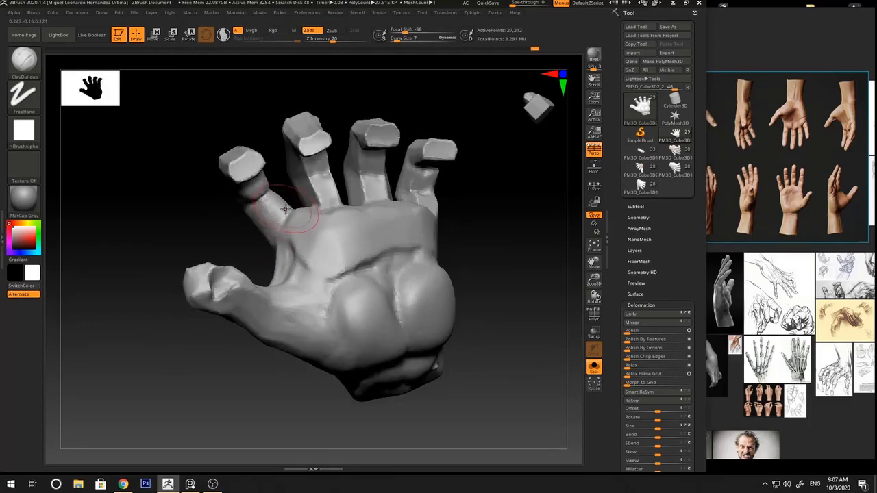
key("b")
key("m")
key("v")
mouse_move(246, 239)
right_mouse_down()
mouse_move(270, 216)
mouse_move(257, 224)
mouse_move(290, 216)
mouse_move(268, 251)
mouse_move(294, 233)
right_mouse_up()
Carve the crease where the index finger meets the palm using DamStandard at draw sizes 3 and 5
key("b")
key("d")
key("s")
key("space")
left_click_drag(280, 217, 269, 204)
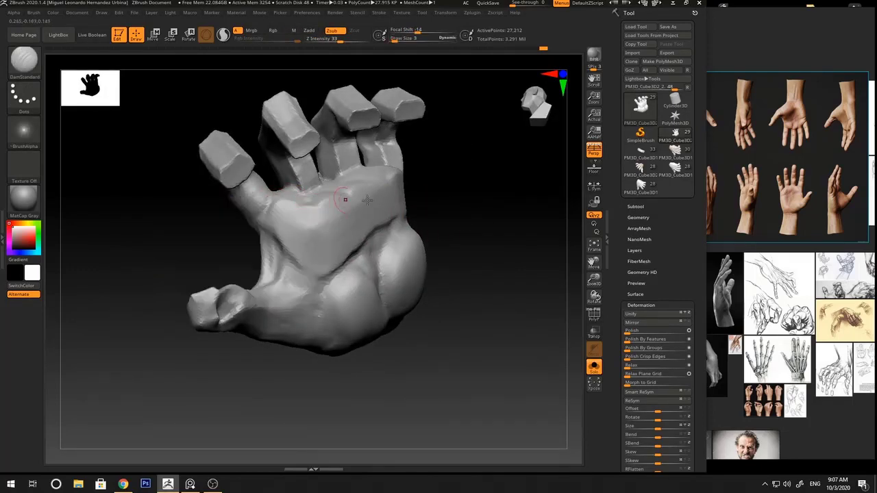
right_click_drag(368, 200, 278, 199)
key("space")
left_click_drag(278, 200, 269, 208)
key("space")
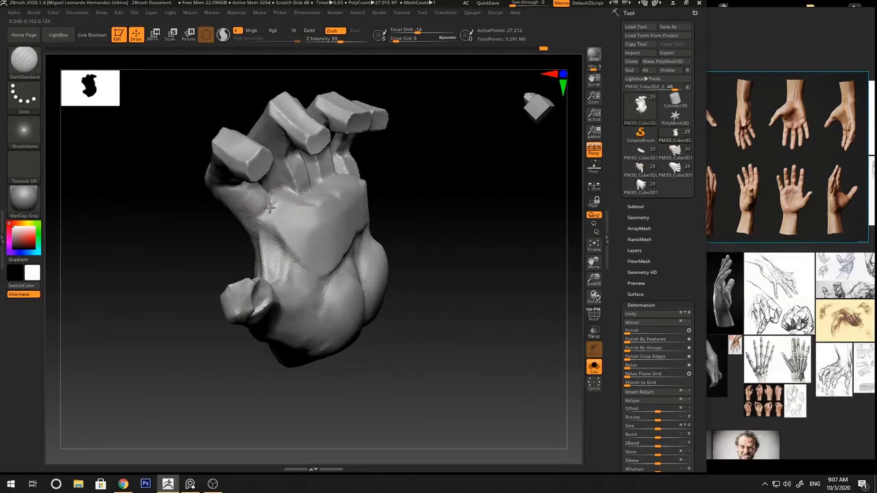
Build up the side of the palm below the index finger using ClayBuildup at draw size 5
mouse_move(371, 201)
right_mouse_down()
mouse_move(370, 188)
mouse_move(298, 211)
mouse_move(308, 207)
right_mouse_up()
key("b")
key("c")
key("b")
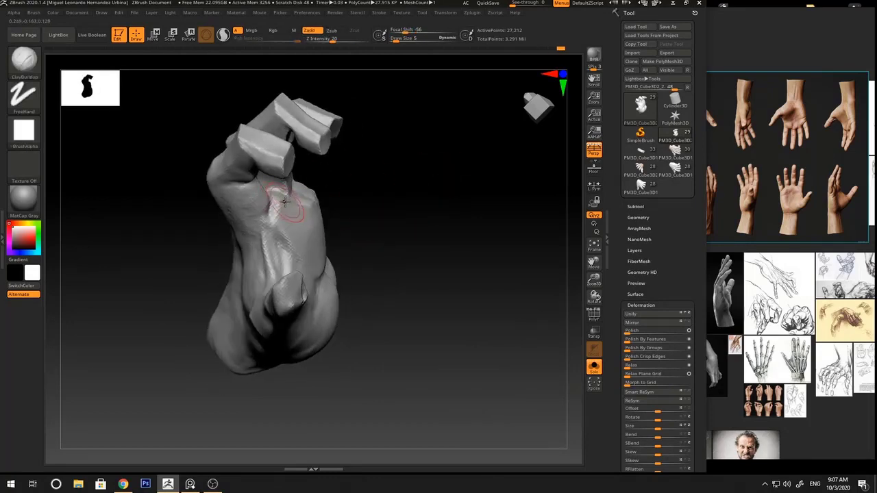
mouse_move(364, 194)
left_mouse_down()
mouse_move(392, 192)
mouse_move(309, 206)
left_mouse_up()
Flatten the area around the index finger's base on the palm side using the Flatten brush at draw size 5
key("b")
key("f")
key("a")
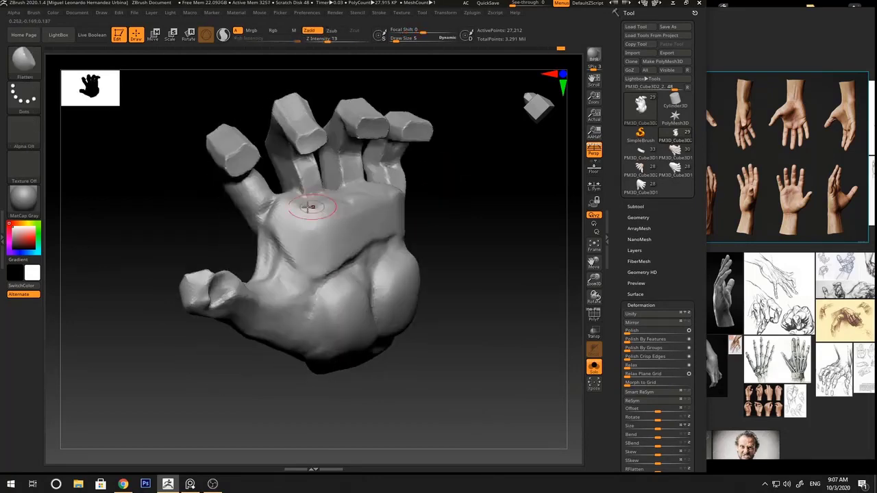
left_click_drag(416, 185, 449, 198)
Reshape and smooth the transition from index finger to palm, and refine its crease with DamStandard
key("b")
key("m")
key("v")
mouse_move(284, 200)
right_mouse_down()
mouse_move(312, 199)
mouse_move(289, 208)
right_mouse_up()
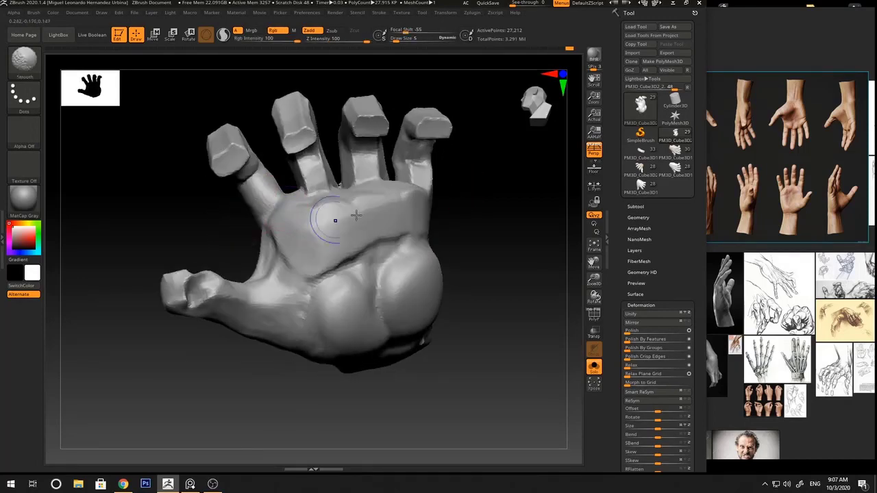
mouse_move(496, 213)
left_mouse_down()
mouse_move(501, 224)
mouse_move(490, 226)
mouse_move(486, 182)
mouse_move(411, 182)
left_mouse_up()
key("b")
key("d")
key("s")
Refine the silhouette and middle knuckle of the index finger from several angles using Move at draw size 5
key("b")
key("m")
key("v")
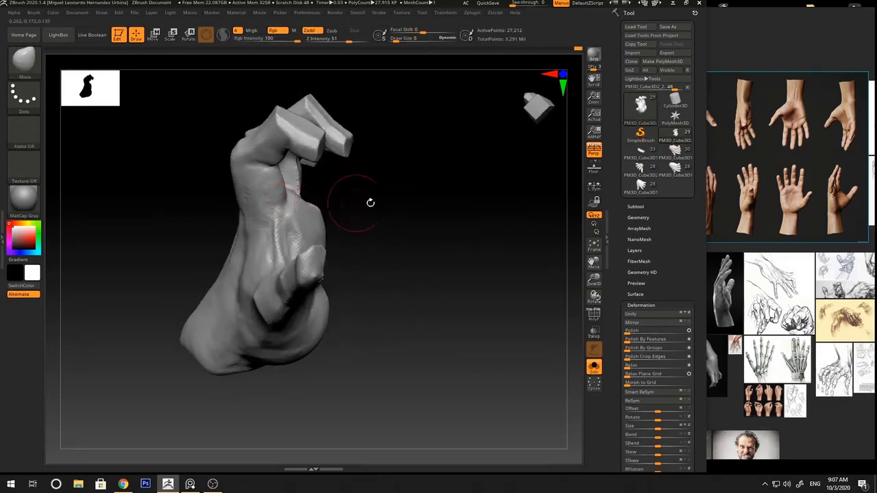
left_click_drag(370, 203, 434, 169)
left_click_drag(363, 192, 410, 175)
left_click_drag(333, 180, 252, 211)
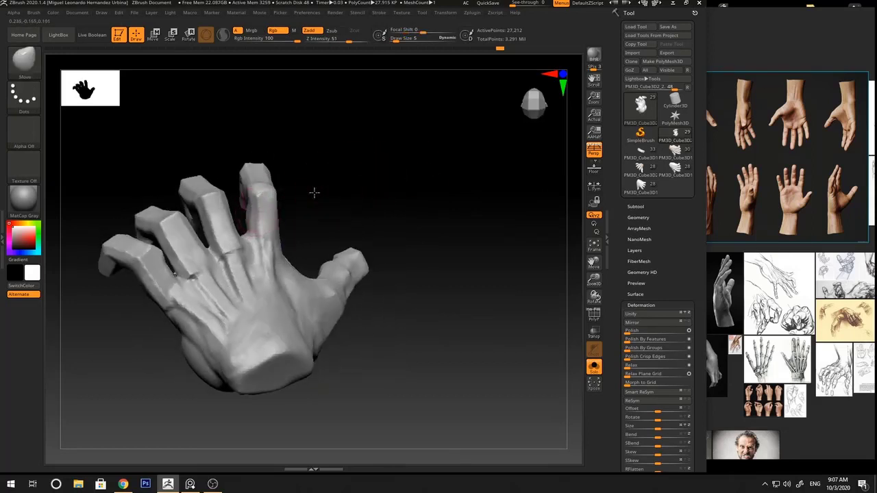
left_click_drag(314, 193, 250, 233)
right_click_drag(252, 209, 261, 209)
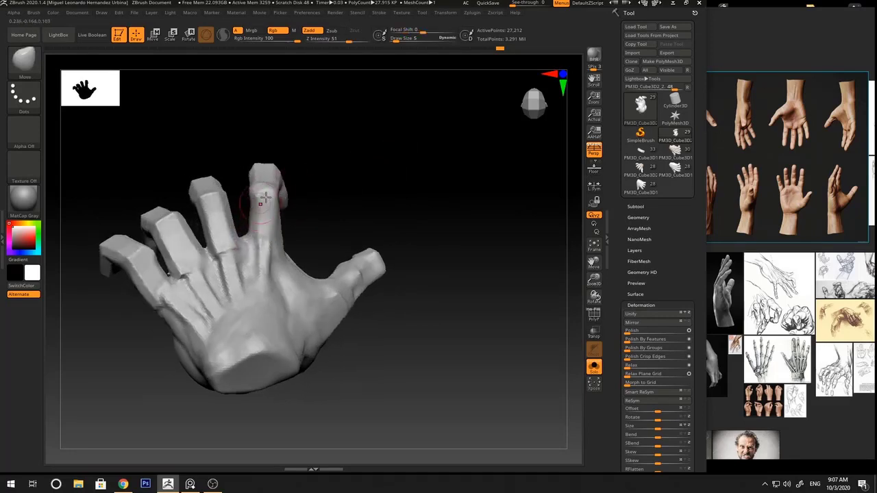
left_click_drag(319, 165, 329, 189)
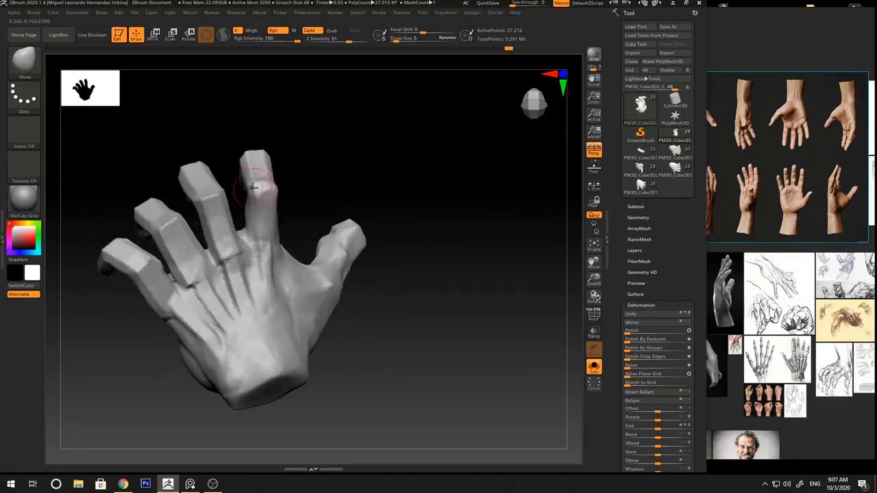
left_click_drag(260, 186, 268, 181)
left_click_drag(321, 164, 388, 137)
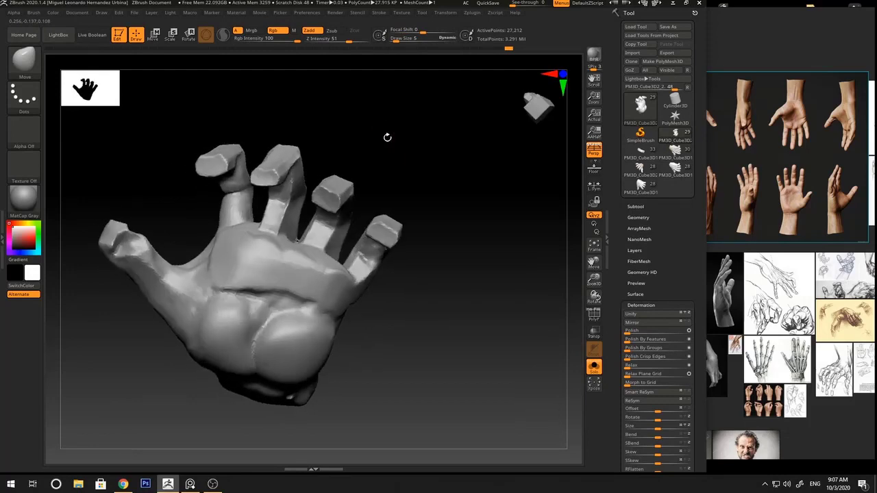
Carve the crease across the palm side of the index finger's middle joint using DamStandard at draw size 4
key("b")
key("d")
key("s")
right_click_drag(241, 171, 240, 193, "ctrl")
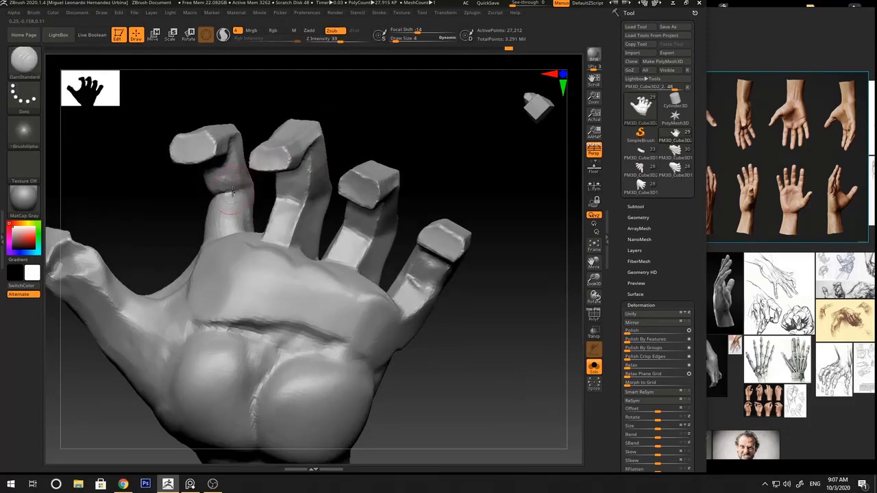
left_click_drag(349, 140, 233, 179)
Build up the fleshy middle segment on the index finger's palm side using ClayBuildup at draw sizes 8 and 6
key("b")
key("c")
key("b")
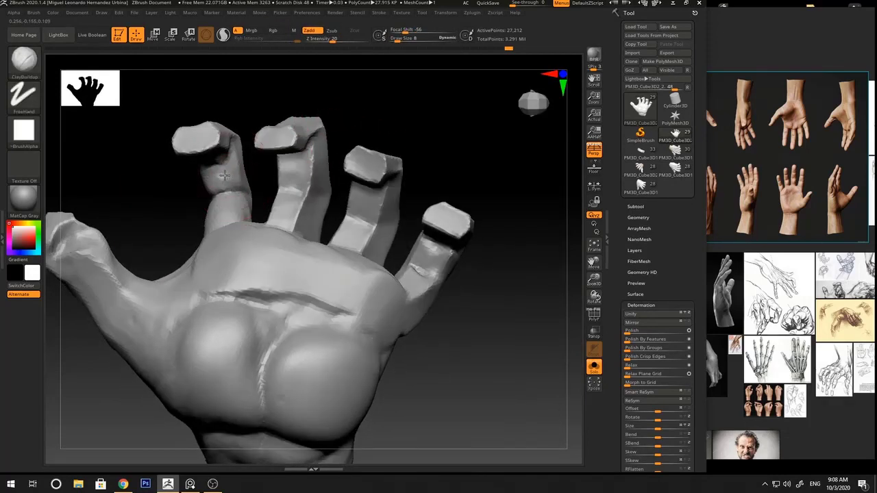
right_click_drag(234, 184, 237, 162, "ctrl")
left_click_drag(363, 149, 377, 113)
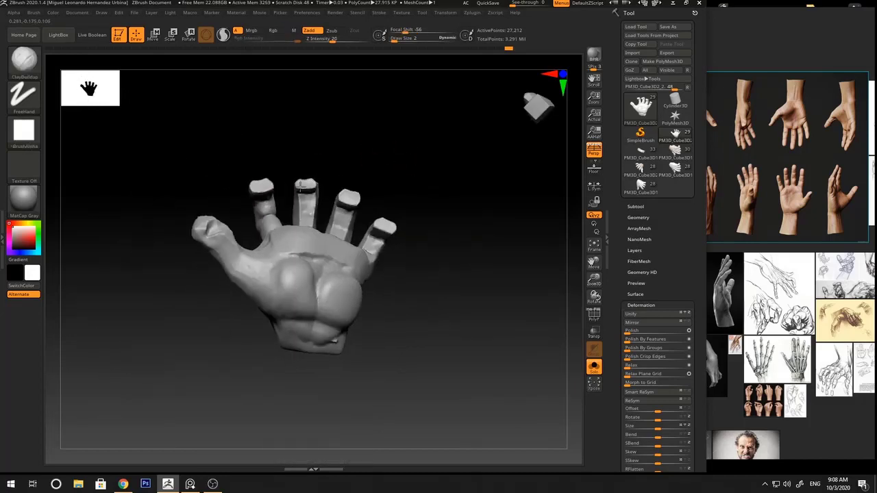
right_click_drag(376, 111, 374, 134, "ctrl")
key("space")
left_click_drag(294, 213, 269, 208)
key("space")
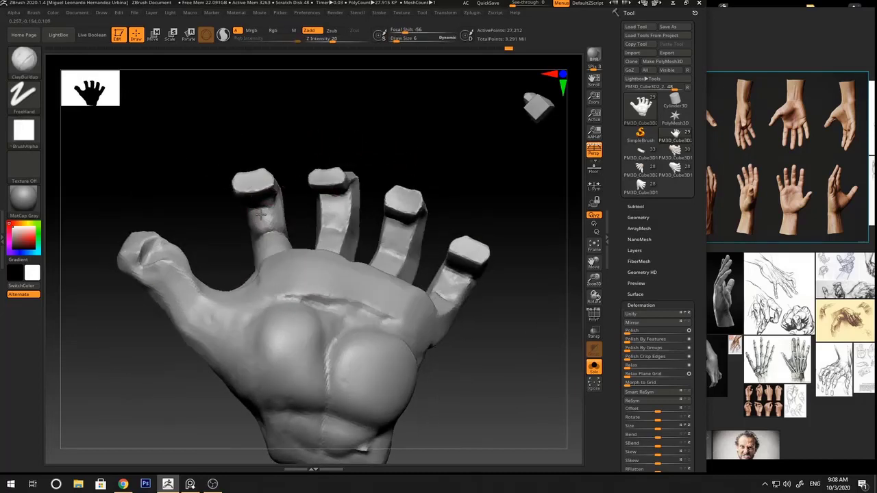
Carve the crease beneath the index finger's end segment using DamStandard at draw size 3
left_click_drag(337, 152, 309, 150)
key("b")
key("d")
key("s")
key("space")
left_click_drag(274, 209, 260, 204)
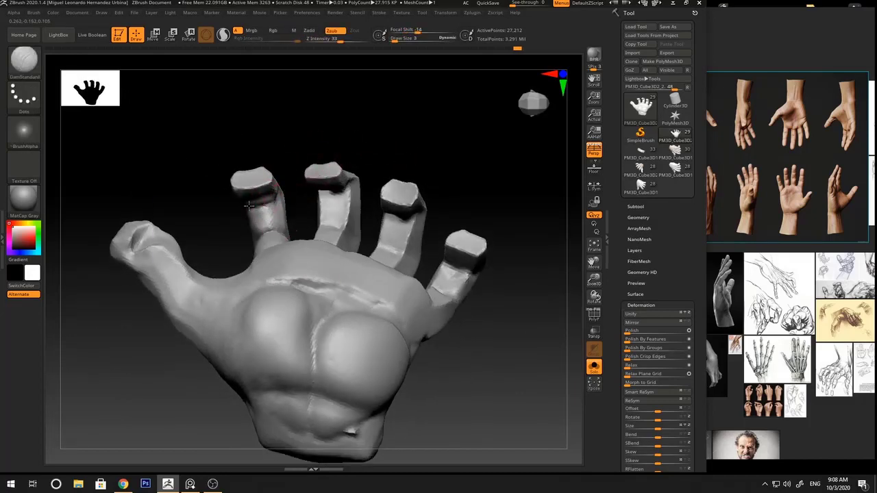
right_click_drag(249, 204, 275, 197)
mouse_move(316, 171)
right_mouse_down()
mouse_move(454, 204)
mouse_move(434, 186)
mouse_move(443, 178)
mouse_move(414, 160)
mouse_move(372, 184)
mouse_move(434, 200)
mouse_move(413, 198)
mouse_move(407, 214)
mouse_move(372, 225)
right_mouse_up()
Adjust the thickness and bend of the index finger using the Move brush at draw size 8
key("b")
key("s")
key("t")
key("b")
key("m")
key("v")
key("space")
left_click_drag(326, 210, 345, 210)
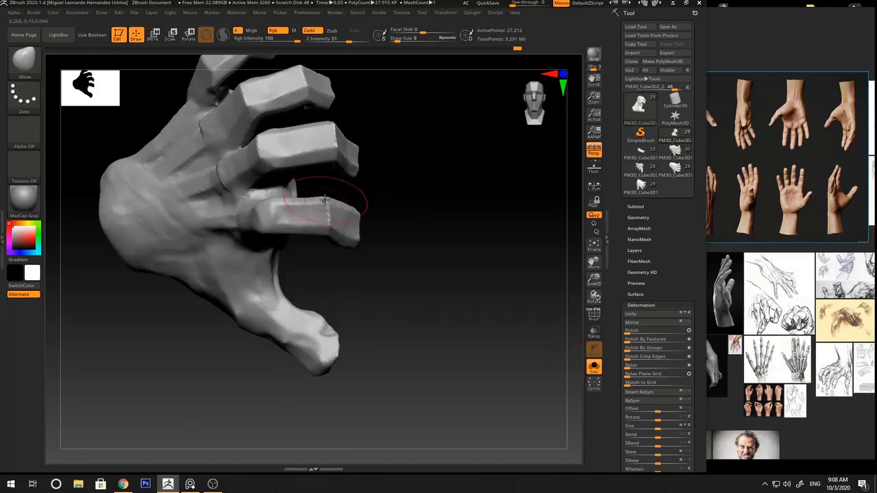
mouse_move(325, 199)
right_mouse_down()
mouse_move(391, 196)
mouse_move(378, 215)
mouse_move(337, 213)
mouse_move(349, 226)
mouse_move(399, 227)
mouse_move(335, 210)
mouse_move(421, 192)
mouse_move(326, 229)
mouse_move(390, 170)
mouse_move(315, 216)
mouse_move(400, 164)
mouse_move(405, 143)
mouse_move(421, 235)
mouse_move(386, 156)
mouse_move(329, 214)
mouse_move(413, 150)
mouse_move(293, 242)
right_mouse_up()
Add volume to the segments of the index finger using the ClayBuildup brush
key("b")
key("f")
key("l")
key("b")
key("c")
key("b")
Refine the overall shape of the index finger using the Move brush
key("b")
key("m")
key("v")
mouse_move(370, 197)
right_mouse_down()
mouse_move(314, 245)
mouse_move(356, 185)
right_mouse_up()
mouse_move(356, 185)
right_mouse_down()
mouse_move(432, 166)
mouse_move(486, 213)
mouse_move(495, 186)
mouse_move(329, 264)
right_mouse_up()
mouse_move(329, 263)
right_mouse_down("ctrl")
mouse_move(309, 298)
mouse_move(322, 264)
mouse_move(291, 299)
mouse_move(287, 288)
right_mouse_up("ctrl")
Fill out the underside of the index finger using ClayBuildup
key("b")
key("c")
key("b")
mouse_move(341, 235)
right_mouse_down()
mouse_move(331, 235)
mouse_move(270, 331)
mouse_move(264, 241)
mouse_move(291, 236)
right_mouse_up()
Flatten the inner surface of the index finger with the Flatten brush at draw size 5 and smooth its middle segment
key("b")
key("f")
key("a")
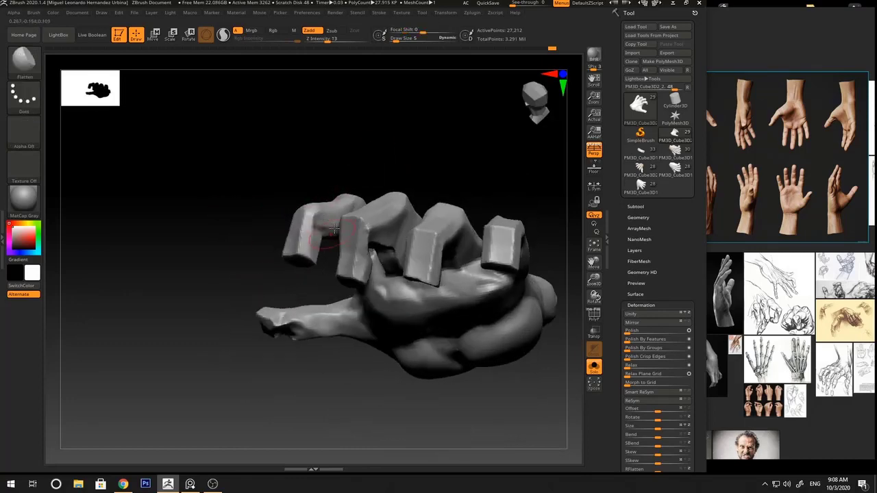
mouse_move(373, 159)
right_mouse_down()
mouse_move(372, 149)
mouse_move(390, 140)
mouse_move(393, 151)
mouse_move(439, 143)
mouse_move(399, 137)
mouse_move(401, 150)
right_mouse_up()
key("space")
left_click_drag(322, 218, 313, 226, "shift")
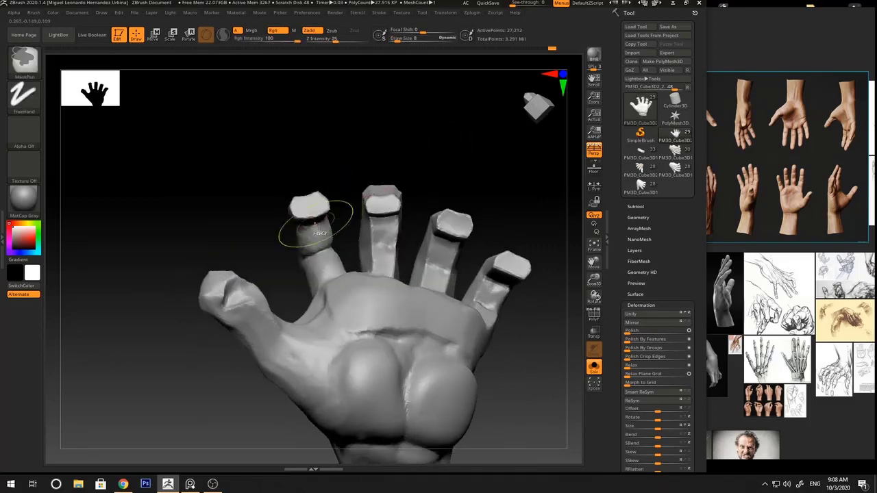
Refine the index finger's middle joint crease with the Standard brush at draw size 2, and smooth the surrounding surface at size 6
right_click_drag(384, 147, 387, 161, "ctrl")
key("space")
left_click_drag(347, 248, 339, 248)
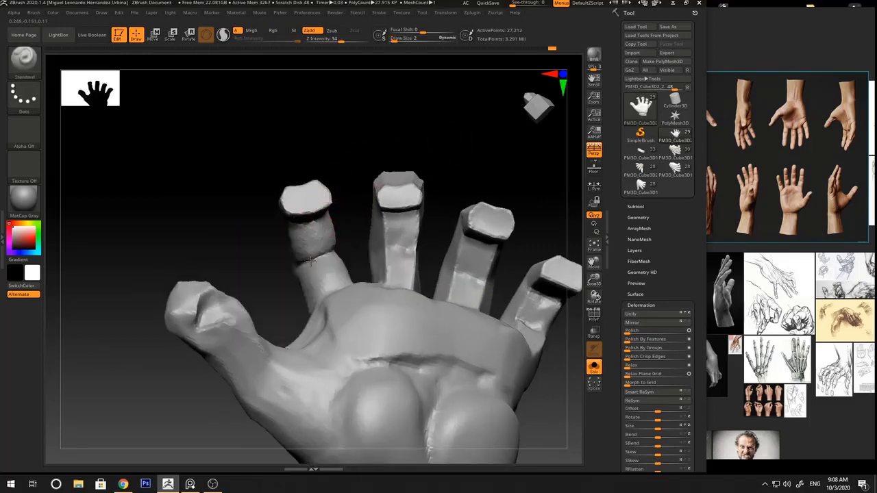
right_click_drag(310, 261, 337, 252)
key("space")
left_click_drag(329, 253, 341, 251)
right_click_drag(346, 234, 341, 241)
left_click_drag(341, 241, 348, 258, "shift")
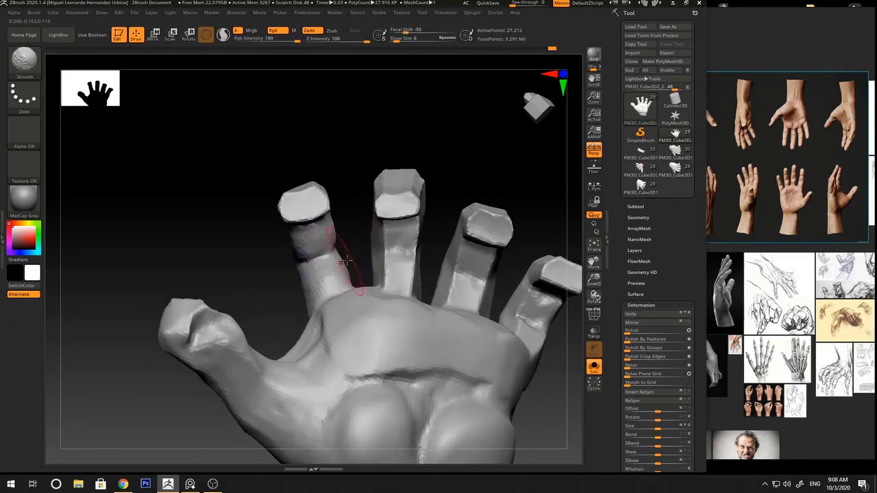
Adjust the index finger's shape from the back of the hand using the Move brush at draw size 6
mouse_move(411, 226)
right_mouse_down("ctrl")
mouse_move(438, 178)
mouse_move(470, 189)
mouse_move(456, 182)
mouse_move(477, 229)
mouse_move(415, 207)
right_mouse_up("ctrl")
right_click_drag(416, 207, 388, 263, "ctrl")
key("b")
key("m")
key("v")
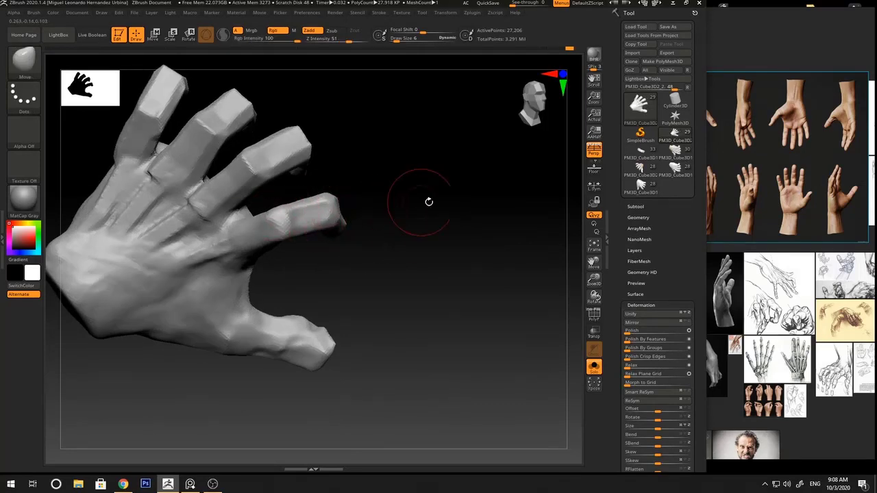
mouse_move(429, 201)
right_mouse_down()
mouse_move(473, 190)
mouse_move(476, 172)
mouse_move(446, 202)
mouse_move(368, 241)
right_mouse_up()
Flatten the planes of the index finger's end segment with the Flatten brush at draw size 6
key("b")
key("f")
key("l")
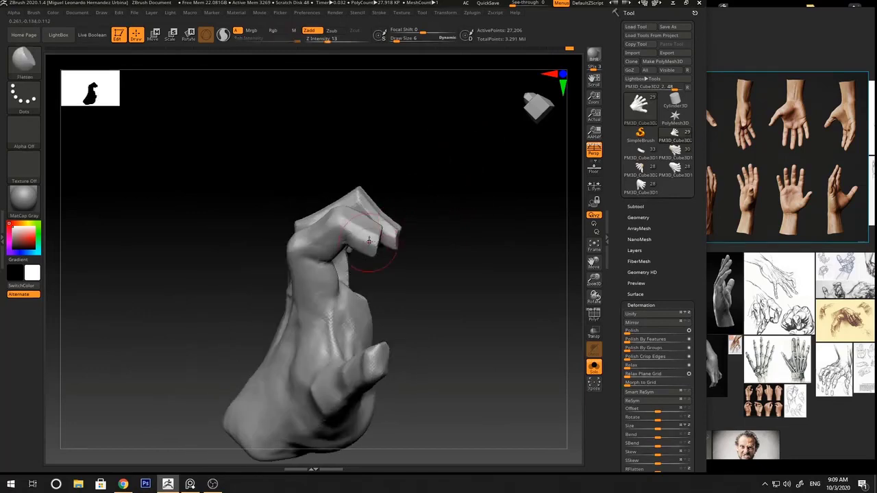
right_click_drag(436, 206, 354, 226)
right_click_drag(361, 321, 328, 196)
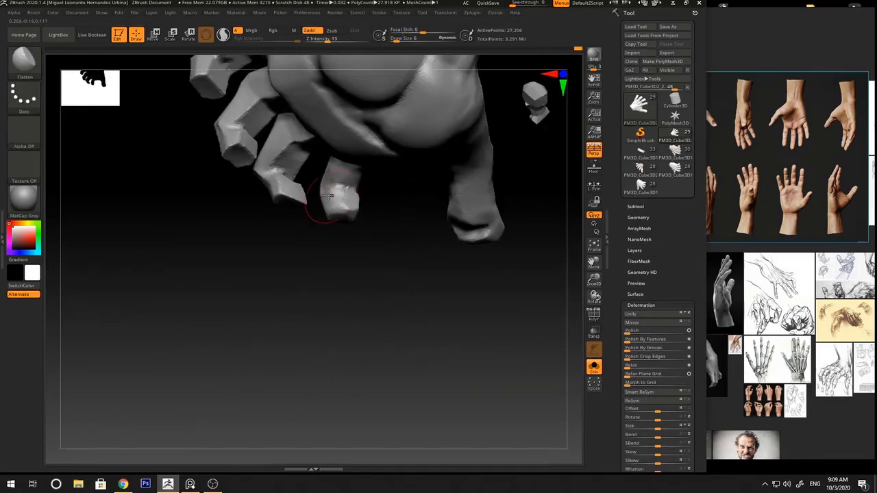
mouse_move(336, 261)
right_mouse_down()
mouse_move(277, 270)
mouse_move(451, 194)
mouse_move(436, 198)
mouse_move(427, 172)
mouse_move(395, 194)
mouse_move(376, 187)
mouse_move(370, 169)
mouse_move(390, 137)
right_mouse_up()
Adjust the index finger with the Move brush and carve its underside joint crease with DamStandard at draw size 2
key("b")
key("m")
key("v")
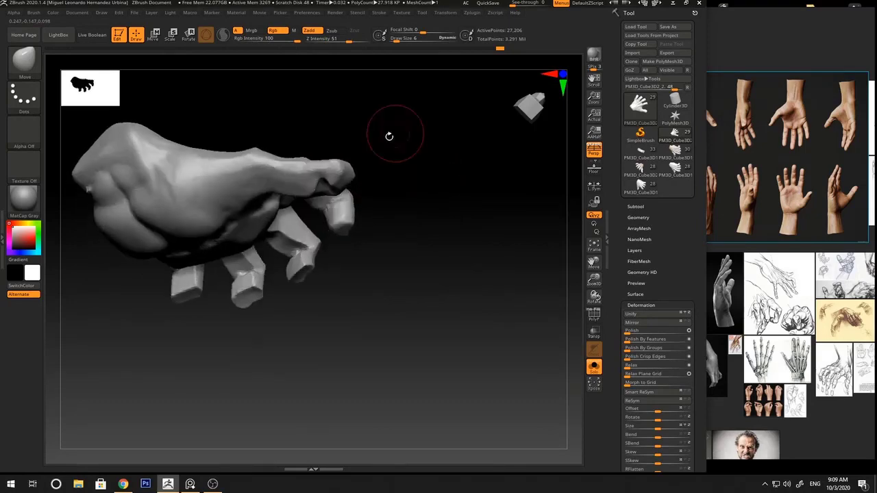
key("b")
key("d")
key("s")
right_click(329, 243)
right_click_drag(388, 178, 383, 132)
right_click(286, 235)
left_click_drag(313, 179, 315, 192)
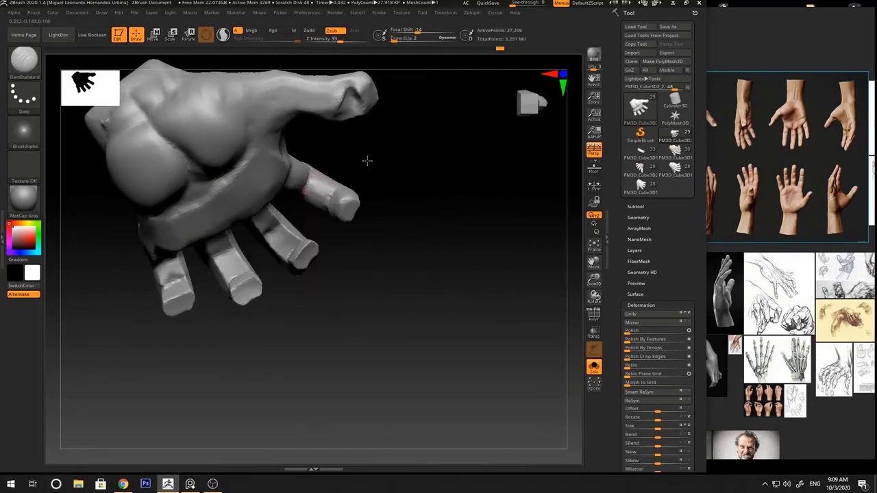
mouse_move(366, 161)
right_mouse_down()
mouse_move(364, 130)
mouse_move(411, 198)
right_mouse_up()
right_click_drag(411, 198, 419, 159)
mouse_move(420, 159)
right_mouse_down("ctrl")
mouse_move(307, 217)
mouse_move(329, 172)
right_mouse_up("ctrl")
Flatten the pad of the index fingertip with the Flatten brush at draw size 9
key("b")
key("f")
key("l")
key("space")
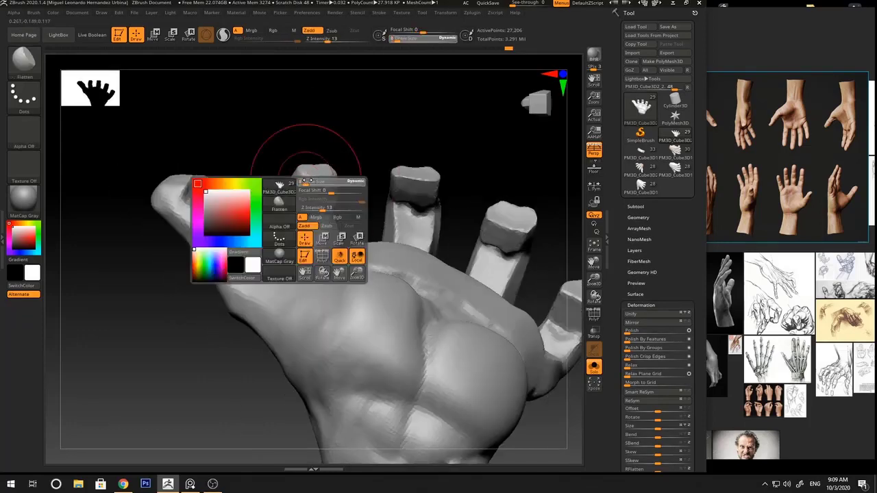
left_click_drag(308, 181, 312, 181)
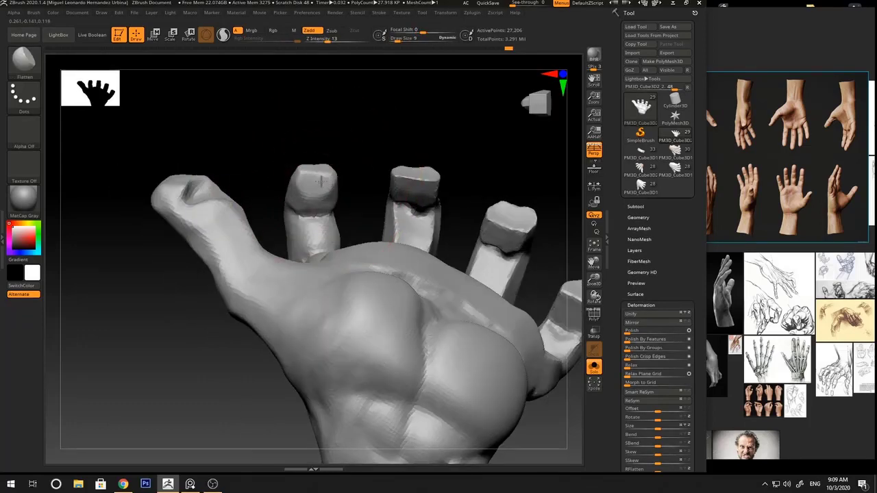
mouse_move(360, 148)
right_mouse_down()
mouse_move(486, 215)
mouse_move(480, 190)
mouse_move(481, 200)
mouse_move(492, 182)
mouse_move(440, 205)
mouse_move(372, 186)
mouse_move(395, 145)
mouse_move(426, 149)
mouse_move(350, 144)
mouse_move(373, 134)
mouse_move(366, 172)
mouse_move(453, 249)
mouse_move(415, 225)
right_mouse_up()
Reshape the outer side of the index finger with the Move and Flatten brushes at draw size 7
key("b")
key("m")
key("v")
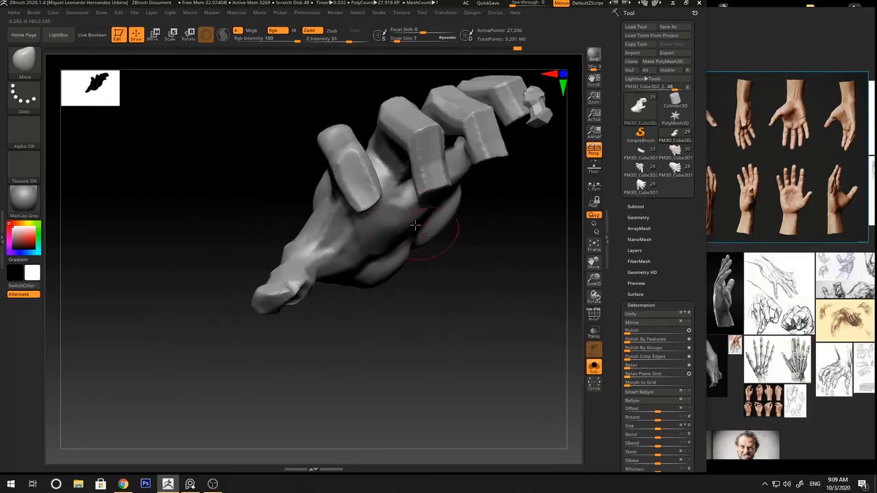
mouse_move(362, 205)
right_mouse_down()
mouse_move(387, 168)
mouse_move(404, 183)
mouse_move(370, 184)
right_mouse_up()
key("2")
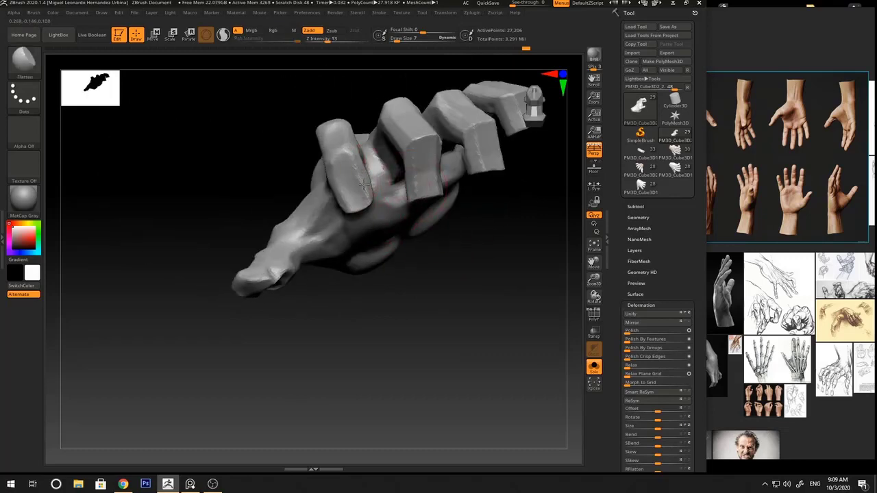
right_click_drag(443, 266, 339, 176)
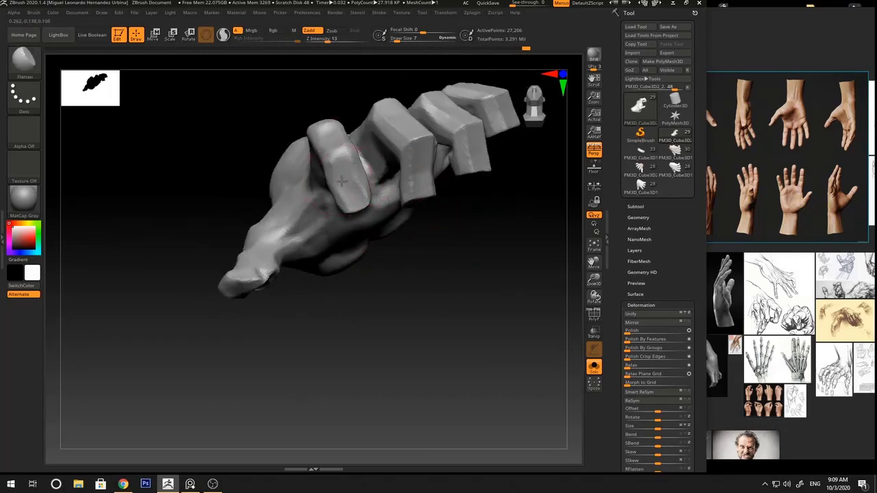
right_click_drag(363, 207, 415, 224)
key("1")
right_click_drag(368, 208, 410, 209)
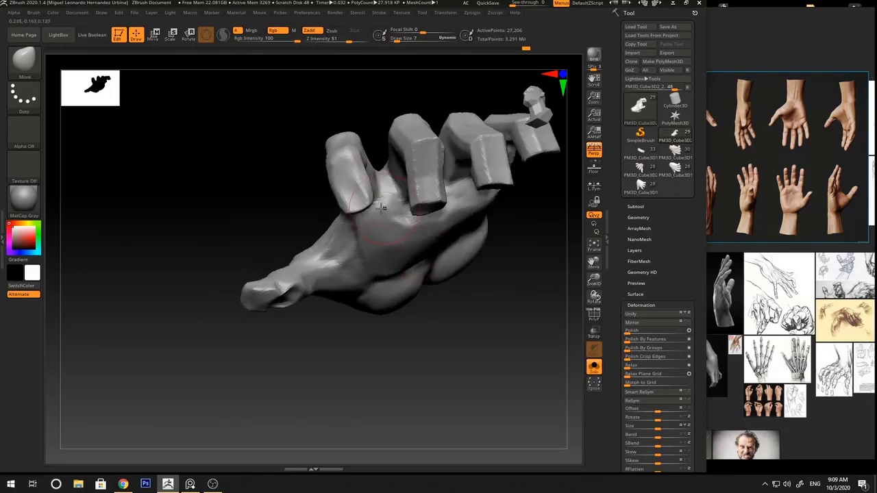
mouse_move(336, 195)
right_mouse_down()
mouse_move(304, 169)
mouse_move(459, 185)
mouse_move(448, 226)
mouse_move(434, 242)
mouse_move(435, 218)
right_mouse_up()
Build up the back of the index fingertip with ClayBuildup at draw size 4, and remesh the hand with DynaMesh
key("1")
key("2")
right_click_drag(348, 204, 341, 203, "ctrl")
key("space")
left_click(343, 203)
left_click_drag(338, 200, 345, 203)
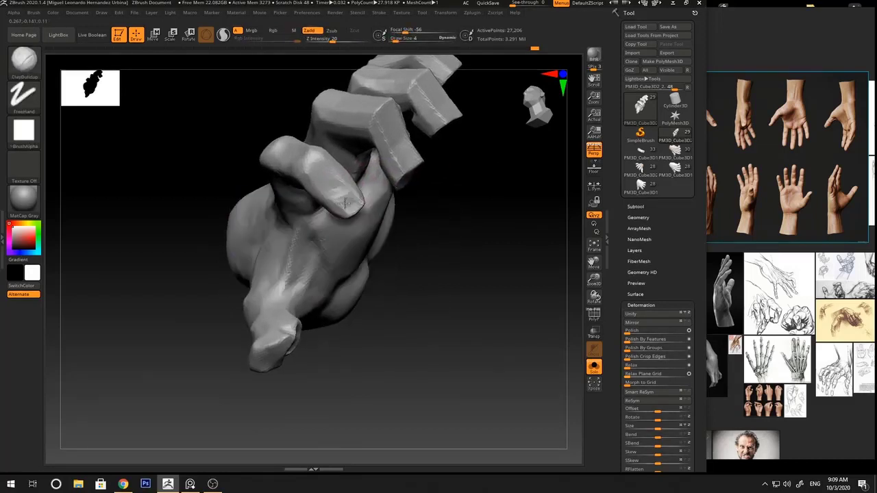
right_click_drag(404, 210, 452, 186)
right_click_drag(452, 186, 428, 203, "ctrl")
left_click_drag(427, 203, 443, 180, "ctrl")
Refine the surface of the index finger's end segment with the Flatten brush, adjusting the draw size between strokes
mouse_move(442, 181)
right_mouse_down()
mouse_move(370, 203)
mouse_move(379, 192)
mouse_move(358, 226)
mouse_move(370, 205)
mouse_move(489, 196)
mouse_move(431, 198)
mouse_move(429, 149)
mouse_move(455, 165)
mouse_move(434, 309)
mouse_move(390, 274)
right_mouse_up()
key("1")
key("space")
left_click(371, 201)
key("2")
key("1")
key("space")
mouse_move(391, 274)
right_mouse_down("ctrl")
mouse_move(353, 247)
mouse_move(398, 261)
mouse_move(446, 161)
right_mouse_up("ctrl")
key("3")
key("space")
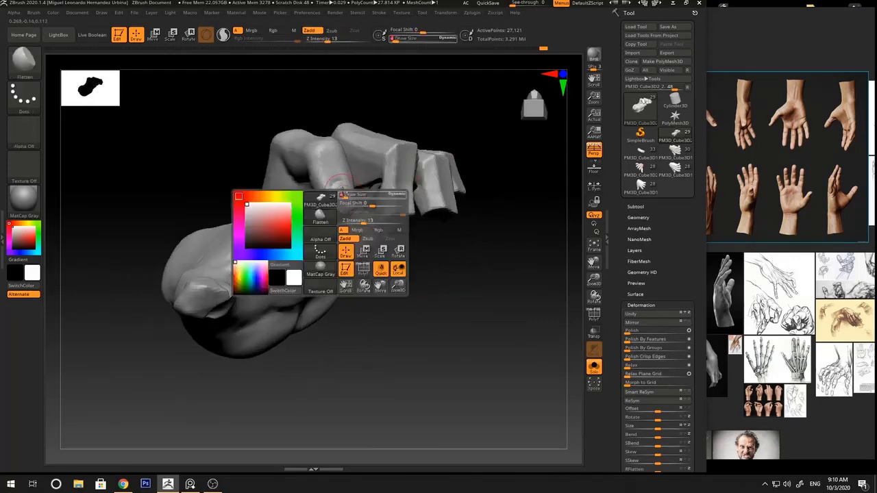
left_click(342, 200)
mouse_move(376, 223)
right_mouse_down()
mouse_move(468, 181)
mouse_move(431, 141)
mouse_move(429, 167)
mouse_move(434, 160)
mouse_move(342, 226)
right_mouse_up()
key("2")
key("space")
left_click(355, 187)
mouse_move(355, 187)
right_mouse_down()
mouse_move(335, 178)
mouse_move(387, 153)
mouse_move(336, 192)
mouse_move(394, 137)
right_mouse_up()
key("space")
key("1")
Define the main creases across the palm with DamStandard at draw size 7
right_click_drag(360, 239, 452, 240)
mouse_move(452, 240)
right_mouse_down("ctrl")
mouse_move(458, 254)
mouse_move(392, 218)
mouse_move(415, 199)
mouse_move(429, 211)
mouse_move(354, 234)
right_mouse_up("ctrl")
key("b")
key("d")
key("s")
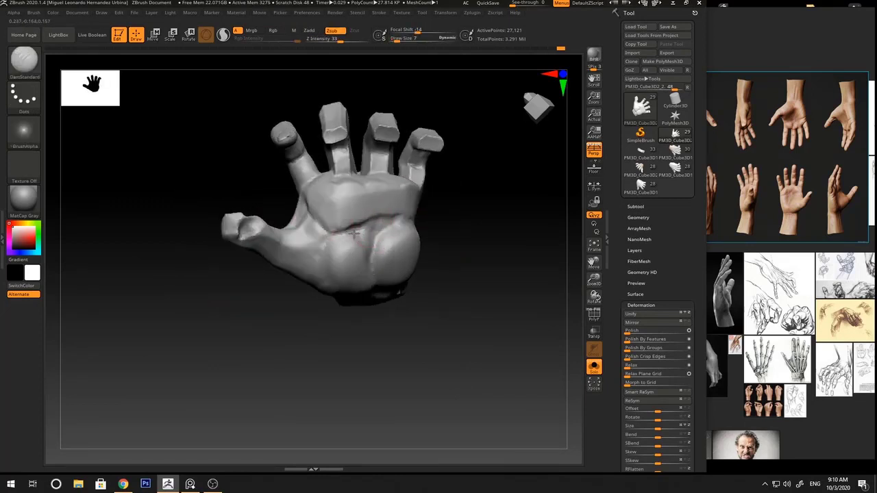
right_click_drag(433, 212, 401, 210)
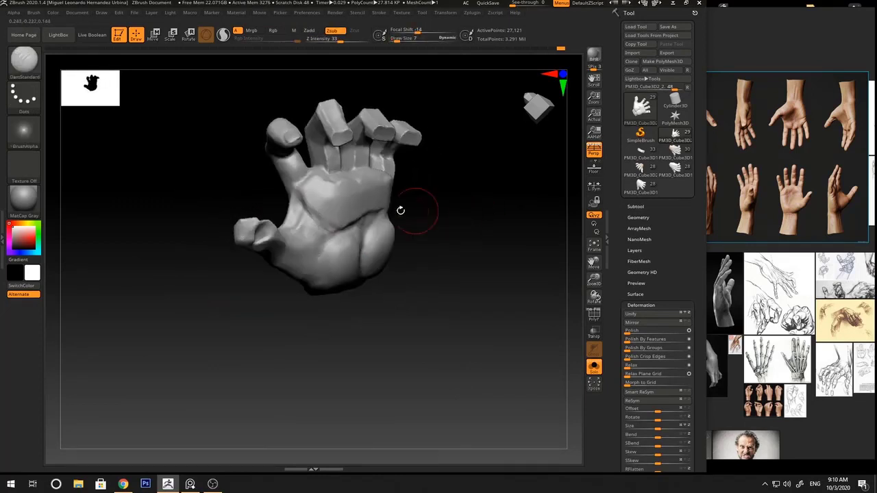
Soften the palm's muscle forms with the Standard brush and sharpen the palm creases with DamStandard
key("b")
key("s")
key("t")
mouse_move(458, 219)
right_mouse_down()
mouse_move(407, 194)
mouse_move(303, 220)
mouse_move(387, 202)
right_mouse_up()
right_click_drag(458, 203, 442, 216)
key("b")
key("d")
key("s")
Build up the palm between the thumb and index finger with ClayBuildup at draw size 7
key("b")
key("c")
key("b")
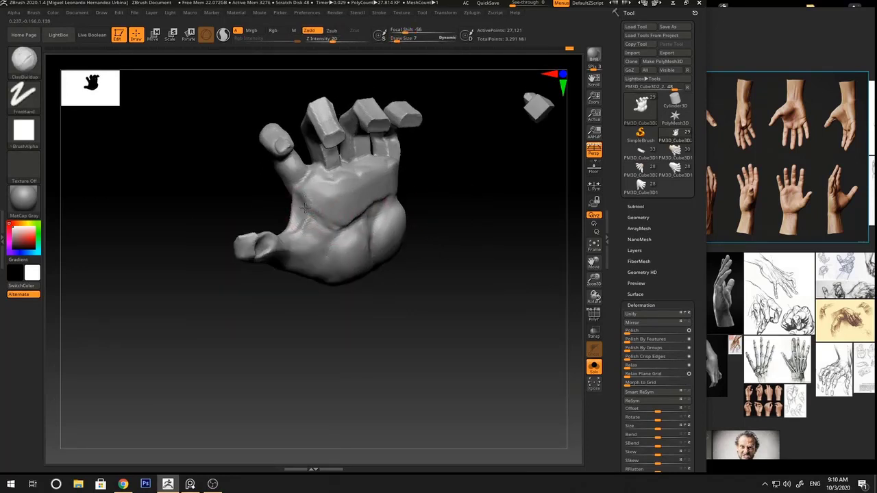
right_click_drag(321, 220, 435, 169)
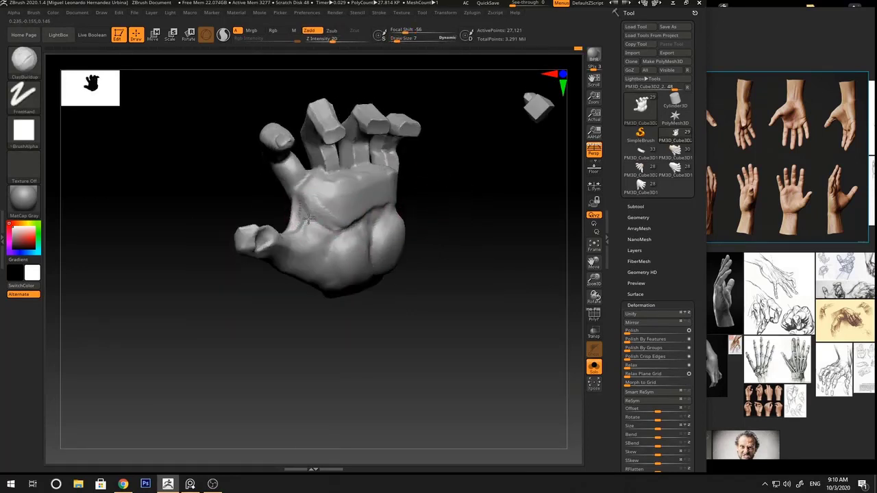
right_click_drag(308, 218, 431, 196)
Flatten the palm surface below the index finger and add volume back with ClayBuildup
key("b")
key("f")
key("l")
right_click_drag(346, 185, 322, 191)
key("b")
key("c")
key("b")
Adjust the index fingertip with the Move brush and build up its pad with ClayBuildup at draw size 5
mouse_move(400, 141)
right_mouse_down()
mouse_move(405, 90)
mouse_move(267, 242)
mouse_move(296, 199)
mouse_move(290, 178)
mouse_move(386, 145)
mouse_move(400, 155)
mouse_move(341, 137)
mouse_move(288, 196)
right_mouse_up()
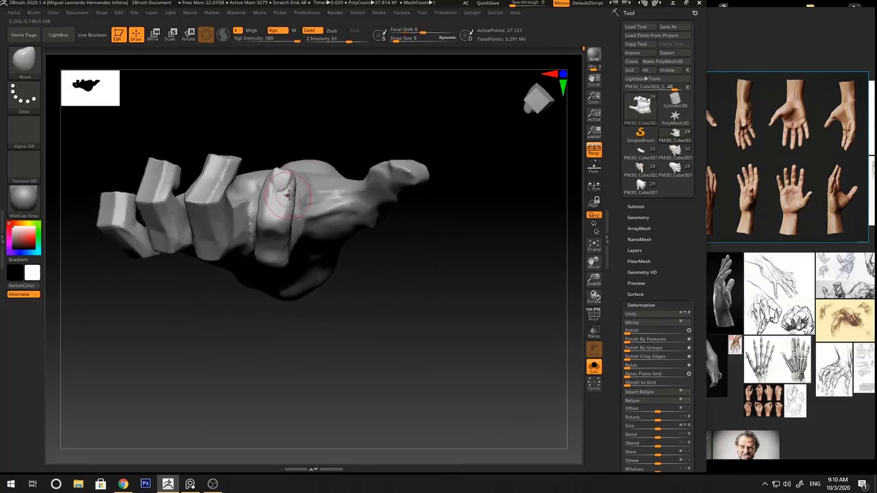
mouse_move(377, 128)
right_mouse_down()
mouse_move(343, 143)
mouse_move(358, 190)
mouse_move(315, 156)
mouse_move(267, 170)
right_mouse_up()
key("b")
key("c")
key("b")
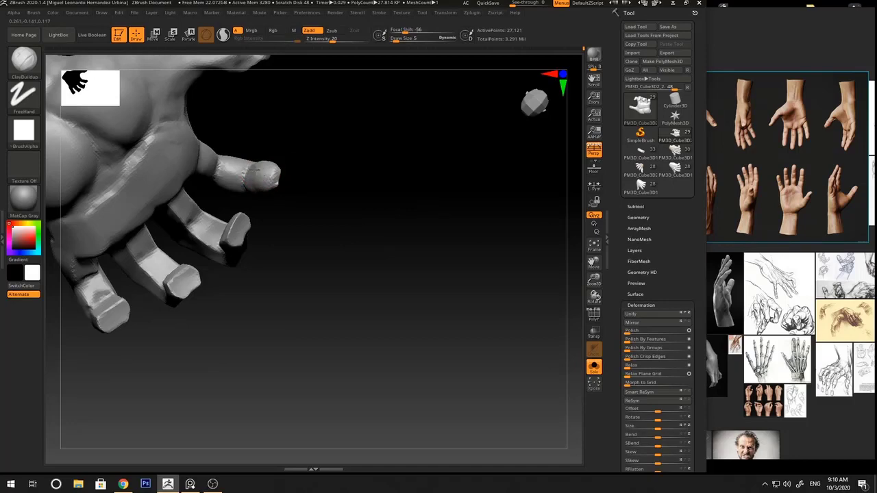
Refine the index finger's middle knuckle and outer contour using the Move brush at draw size 4
mouse_move(263, 197)
right_mouse_down("ctrl")
mouse_move(343, 182)
mouse_move(338, 148)
mouse_move(316, 154)
mouse_move(412, 219)
mouse_move(386, 202)
mouse_move(386, 222)
mouse_move(326, 200)
mouse_move(290, 225)
right_mouse_up("ctrl")
key("b")
key("m")
key("v")
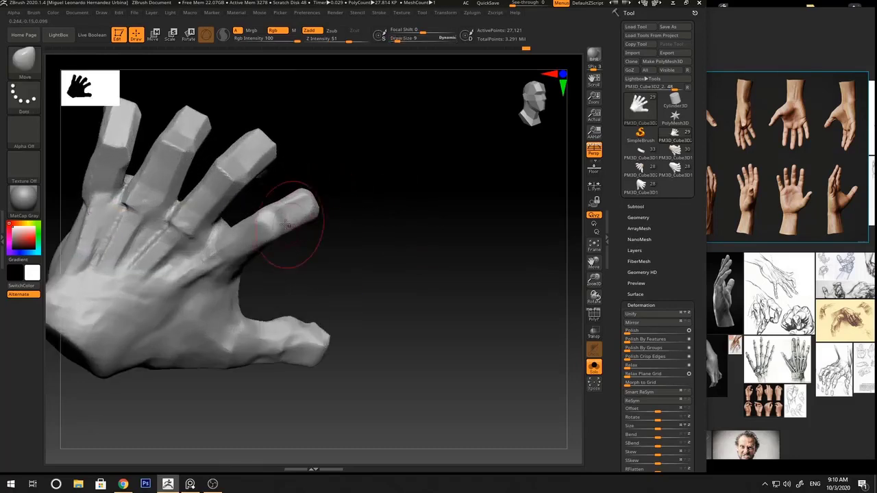
key("space")
left_click_drag(275, 226, 270, 225)
right_click_drag(352, 204, 287, 227)
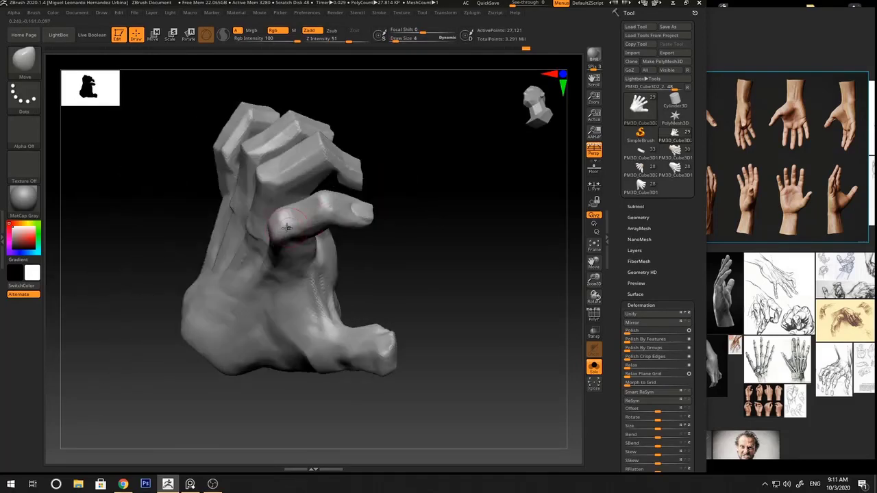
right_click_drag(401, 170, 309, 181)
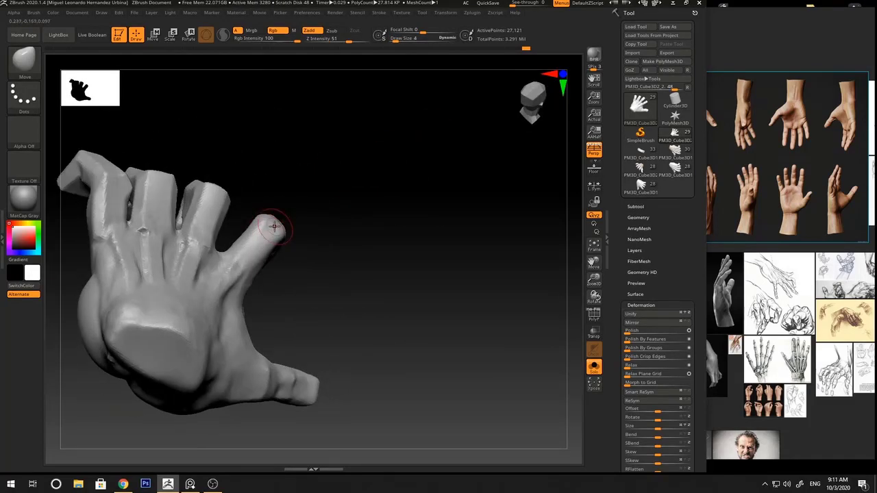
right_click_drag(383, 170, 475, 245)
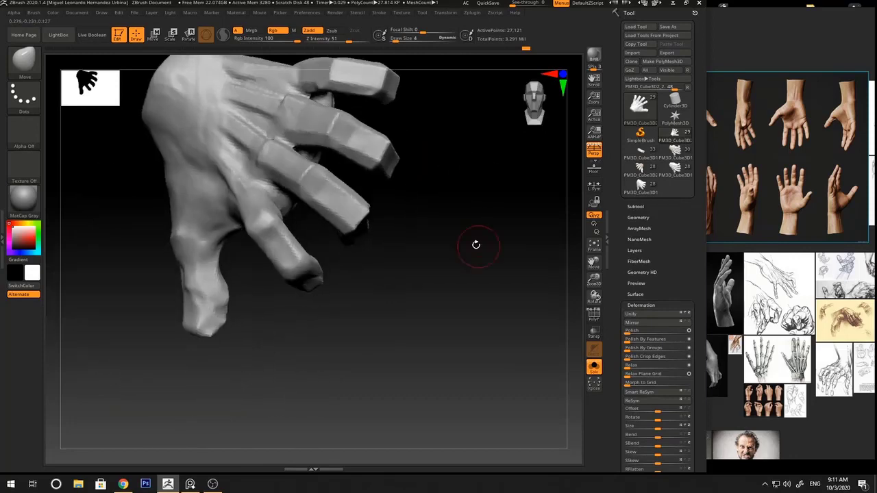
right_click_drag(336, 231, 295, 227)
Flatten the area around the index finger's base knuckle at draw size 4, and refine it with the Standard brush
key("b")
key("f")
key("a")
right_click(258, 207)
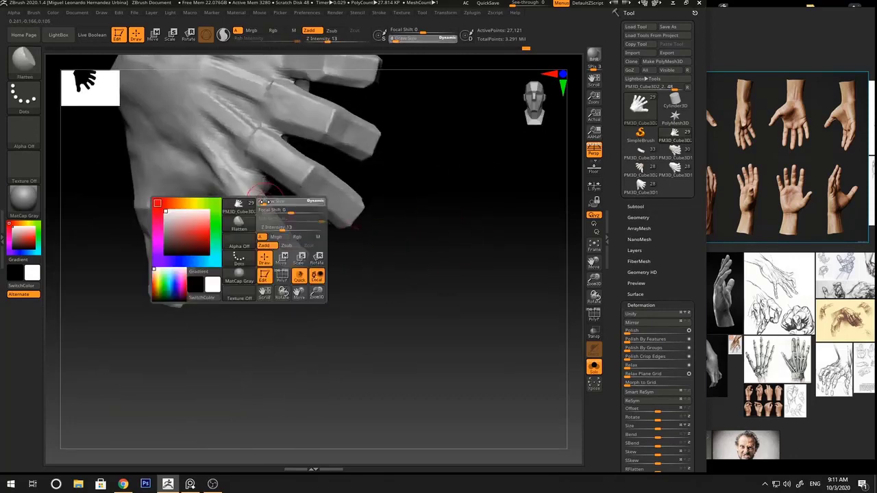
mouse_move(360, 259)
right_mouse_down()
mouse_move(321, 241)
mouse_move(433, 163)
mouse_move(415, 166)
mouse_move(427, 157)
mouse_move(417, 172)
mouse_move(436, 164)
mouse_move(424, 149)
mouse_move(421, 176)
mouse_move(415, 161)
right_mouse_up()
key("b")
key("s")
key("t")
right_click_drag(415, 161, 404, 195, "ctrl")
Reshape the back of the hand and the index knuckle with the Move brush at draw sizes 15 and 9
key("b")
key("m")
key("v")
right_click_drag(304, 209, 308, 205)
key("space")
left_click_drag(308, 205, 300, 199)
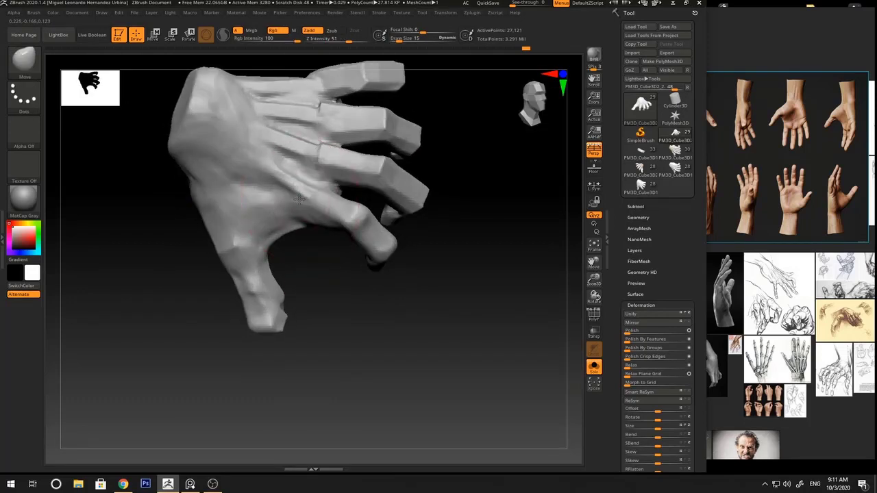
right_click_drag(415, 234, 436, 176, "ctrl")
key("space")
left_click_drag(370, 180, 334, 177)
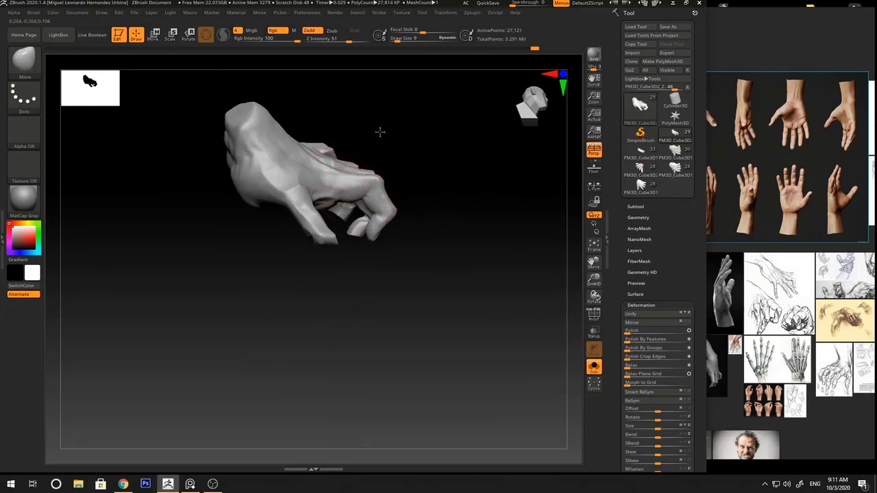
mouse_move(380, 131)
right_mouse_down()
mouse_move(314, 164)
mouse_move(384, 147)
mouse_move(409, 172)
mouse_move(466, 202)
mouse_move(449, 189)
mouse_move(333, 180)
right_mouse_up()
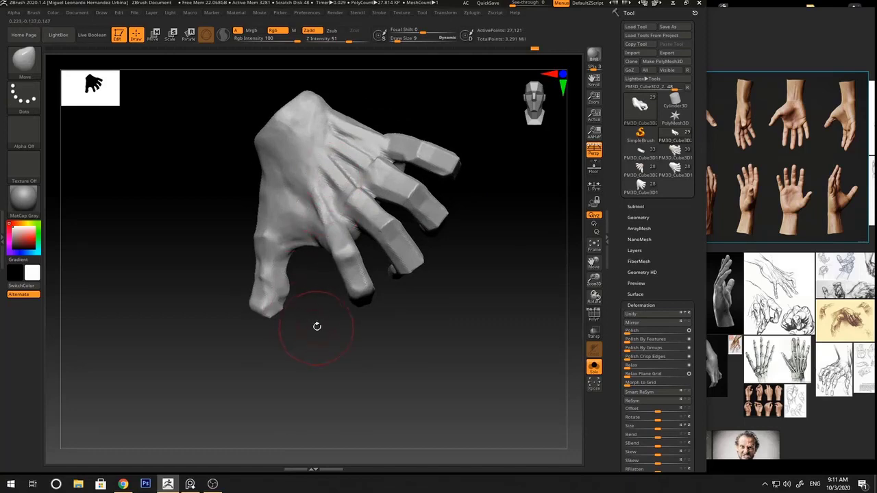
mouse_move(317, 327)
right_mouse_down()
mouse_move(358, 348)
mouse_move(328, 322)
right_mouse_up()
Refine the forms on the back of the hand with the Standard brush at draw size 9
key("b")
key("s")
key("t")
right_click(280, 261)
right_click_drag(424, 103, 403, 108)
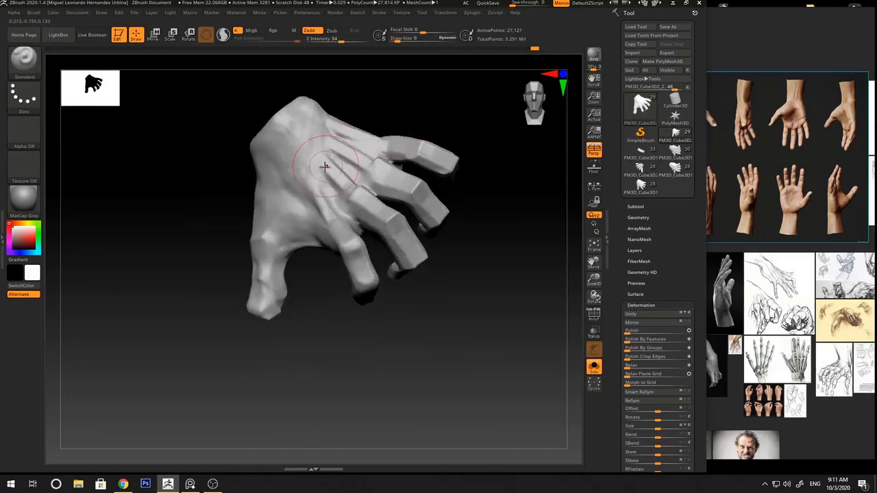
Build up the back of the hand toward the wrist with ClayBuildup at draw size 9
key("b")
key("c")
key("b")
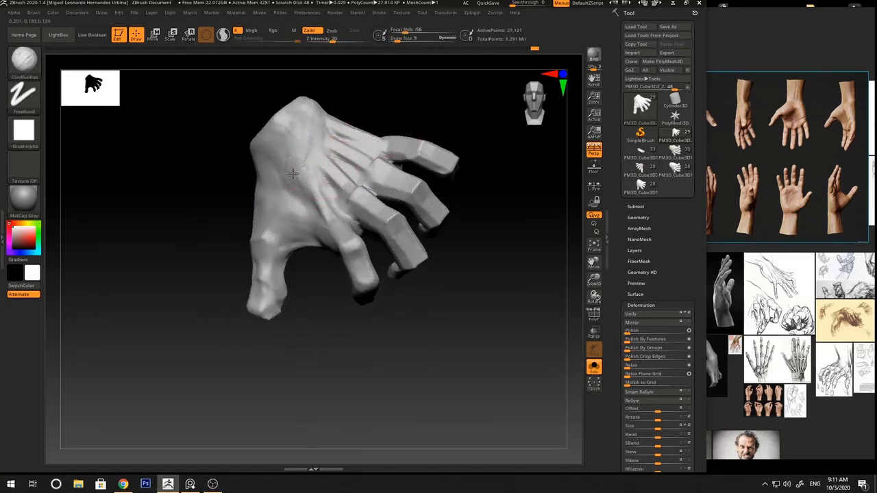
right_click_drag(316, 167, 293, 139)
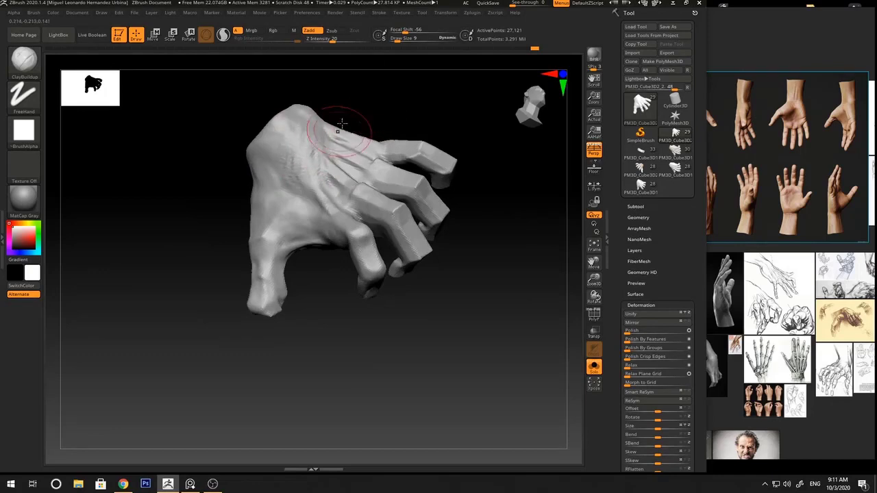
right_click_drag(341, 124, 326, 141)
right_click_drag(315, 110, 358, 98)
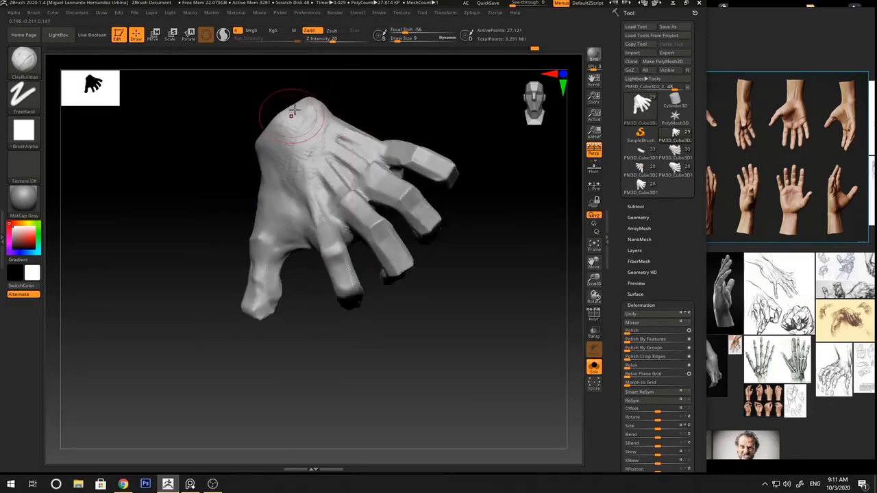
mouse_move(290, 121)
right_mouse_down()
mouse_move(346, 83)
mouse_move(308, 101)
right_mouse_up()
Adjust the wrist area with the Move brush and fill out the back of the hand with more ClayBuildup strokes
key("b")
key("m")
key("v")
right_click_drag(394, 102, 382, 117)
key("b")
key("c")
key("b")
left_click_drag(310, 145, 310, 193)
right_click_drag(328, 115, 354, 120)
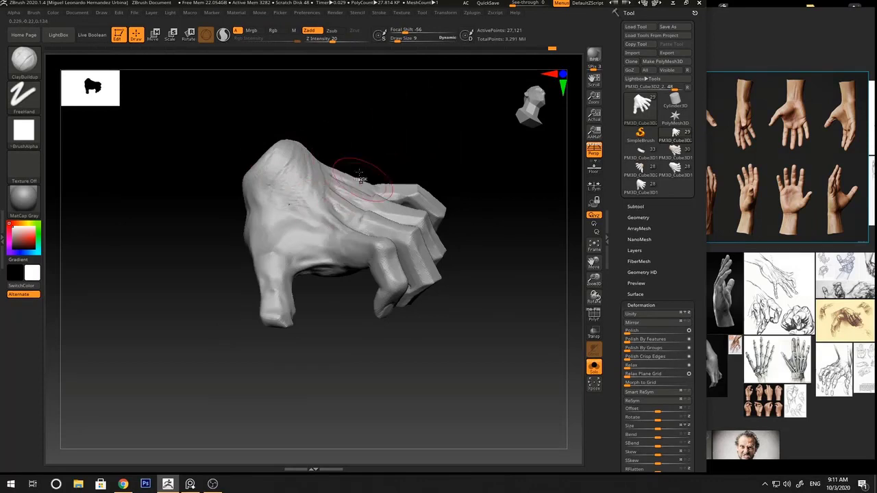
mouse_move(359, 171)
right_mouse_down("ctrl")
mouse_move(406, 146)
mouse_move(402, 126)
mouse_move(420, 130)
right_mouse_up("ctrl")
mouse_move(420, 130)
right_mouse_down("ctrl")
mouse_move(418, 185)
mouse_move(442, 179)
right_mouse_up("ctrl")
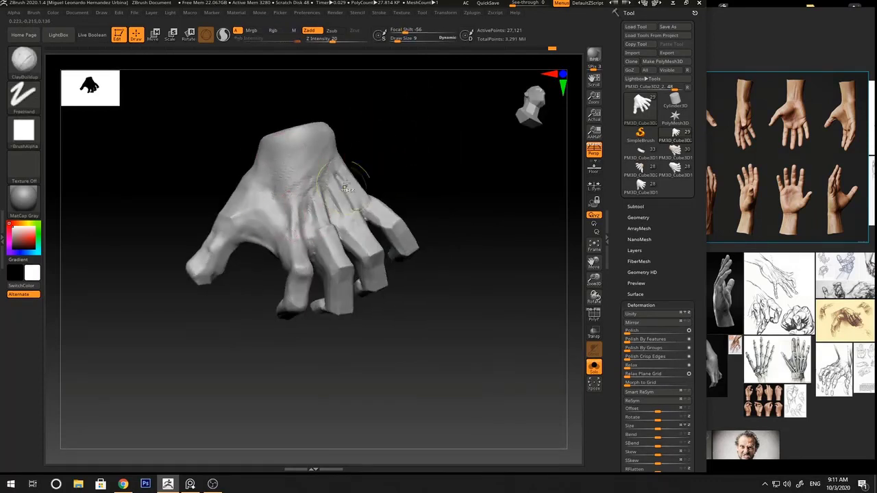
right_click_drag(349, 185, 375, 153, "ctrl")
mouse_move(375, 153)
right_mouse_down()
mouse_move(388, 144)
mouse_move(411, 213)
mouse_move(404, 218)
right_mouse_up()
Refine the planes of the thumb tip with the Flatten brush at draw sizes 5 and 8
key("3")
right_click_drag(331, 206, 273, 278)
key("space")
left_click_drag(273, 276, 278, 276)
mouse_move(278, 276)
right_mouse_down()
mouse_move(282, 253)
mouse_move(255, 237)
right_mouse_up()
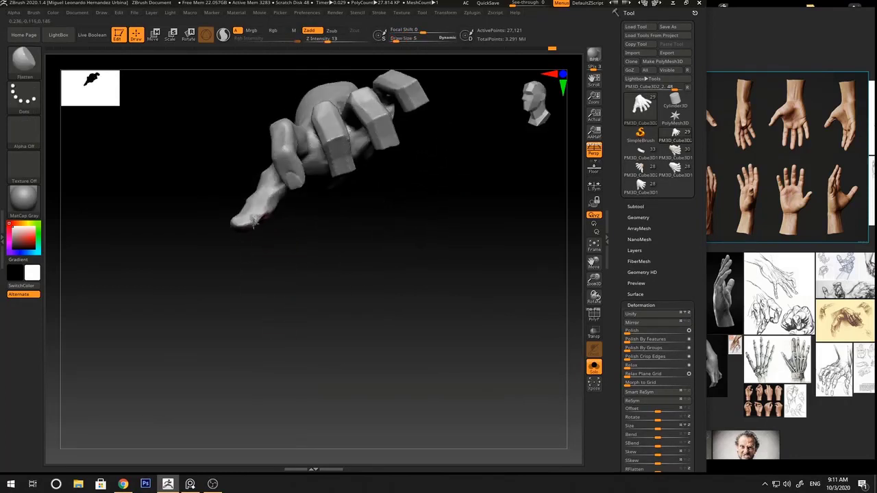
key("space")
left_click_drag(255, 223, 267, 223)
mouse_move(269, 233)
right_mouse_down()
mouse_move(246, 219)
mouse_move(254, 231)
right_mouse_up()
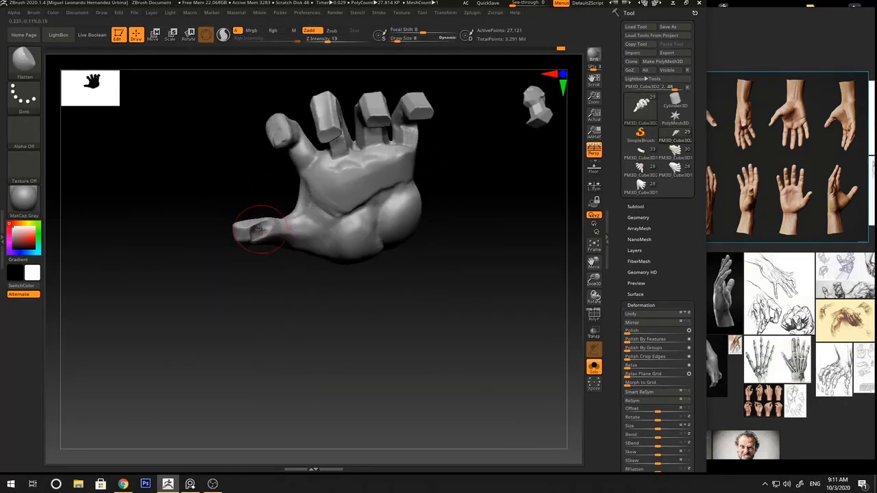
right_click_drag(270, 280, 257, 233)
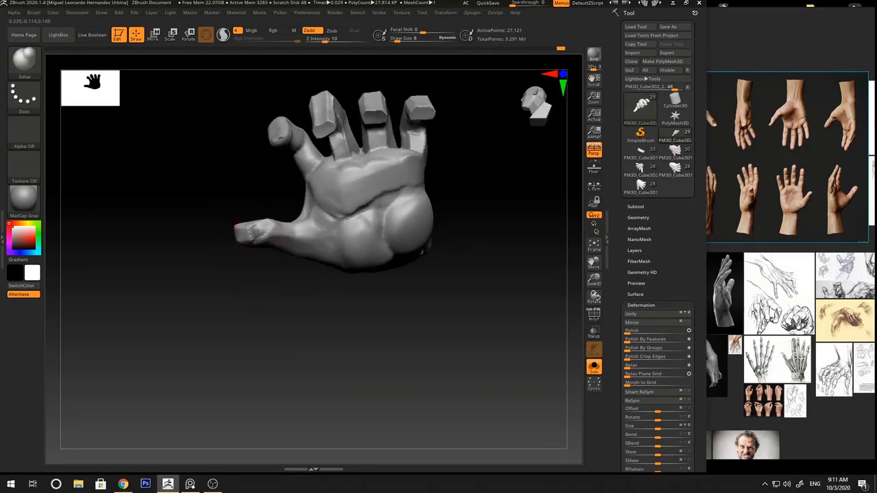
Reshape the thumb from the palm side with the Move brush at draw size 12
key("b")
key("m")
key("v")
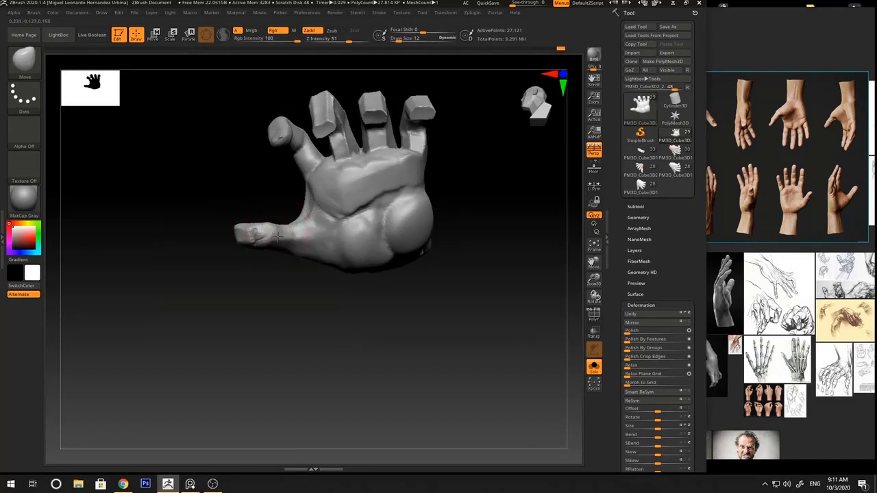
right_click_drag(277, 236, 323, 280)
right_click_drag(389, 237, 366, 231)
right_click(265, 282)
Flatten the surfaces along the thumb with the Flatten brush
key("b")
key("f")
key("a")
mouse_move(288, 257)
right_mouse_down()
mouse_move(268, 240)
mouse_move(299, 227)
mouse_move(272, 247)
mouse_move(288, 274)
mouse_move(254, 274)
mouse_move(313, 215)
mouse_move(419, 195)
mouse_move(451, 173)
mouse_move(438, 213)
right_mouse_up()
Round and narrow the thumb tip with the Move brush at draw size 6
key("b")
key("m")
key("v")
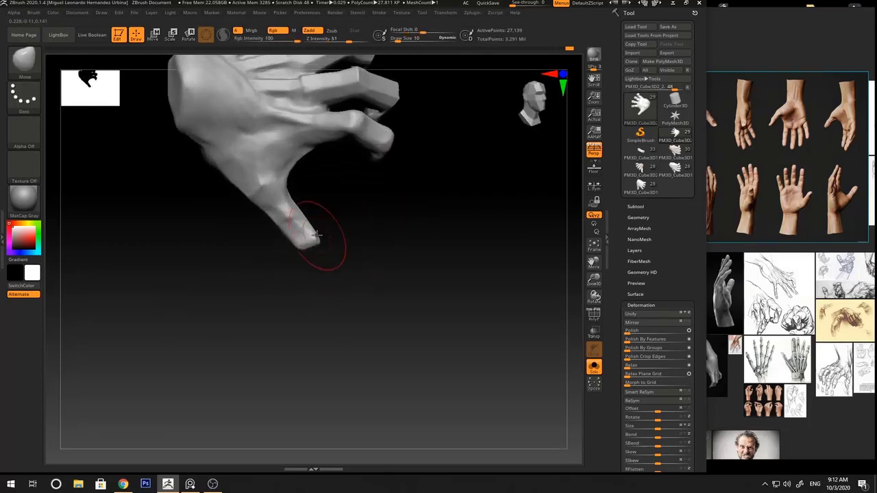
key("s")
left_click_drag(321, 235, 314, 235)
right_click_drag(313, 235, 320, 236)
key("s")
left_click_drag(321, 235, 329, 235)
right_click_drag(341, 231, 333, 233)
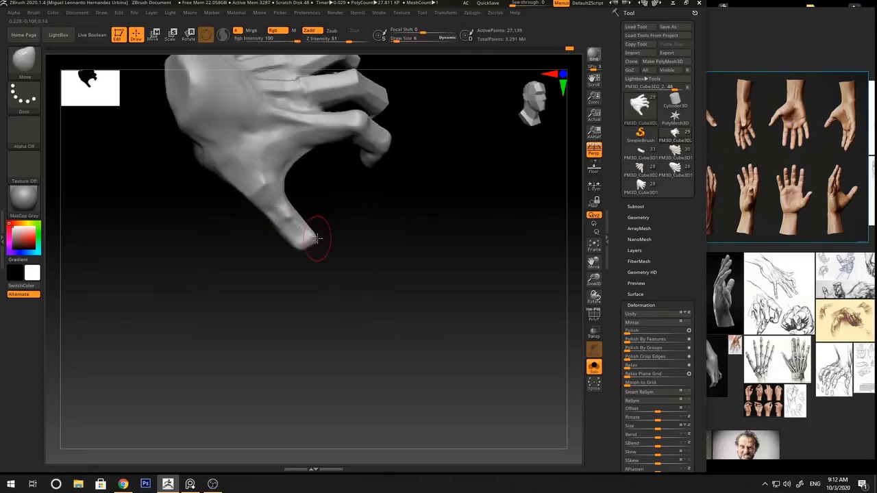
left_click_drag(320, 235, 307, 237)
mouse_move(374, 217)
right_mouse_down()
mouse_move(401, 190)
mouse_move(407, 144)
mouse_move(409, 155)
mouse_move(306, 262)
mouse_move(320, 227)
right_mouse_up()
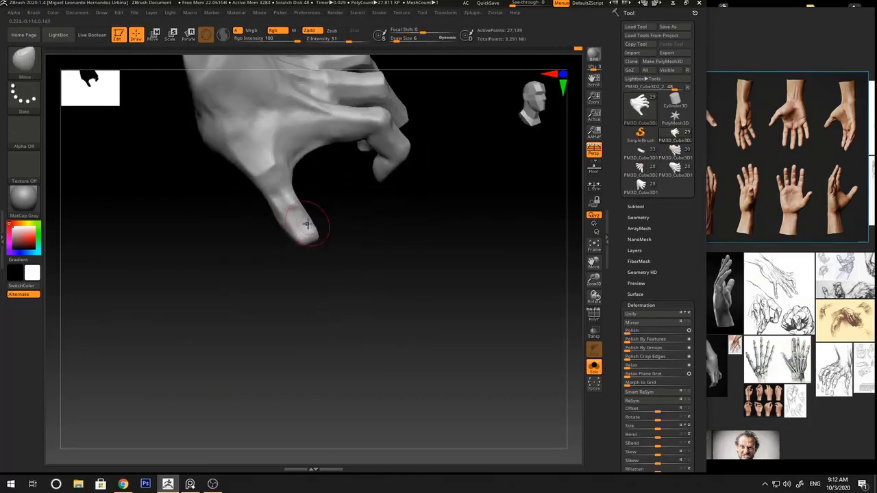
Center the transform gizmo on the unmasked thumb tip, shift its pivot toward the joint and rotate the tip
right_click_drag(376, 228, 311, 249)
right_click_drag(327, 218, 466, 225)
key("w")
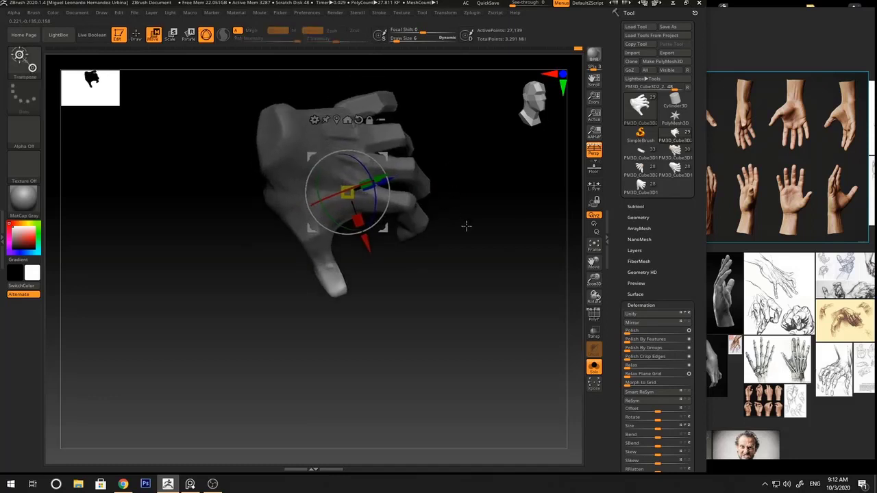
left_click(335, 117)
right_click_drag(460, 181, 464, 155, "alt")
right_click_drag(374, 209, 374, 278, "ctrl")
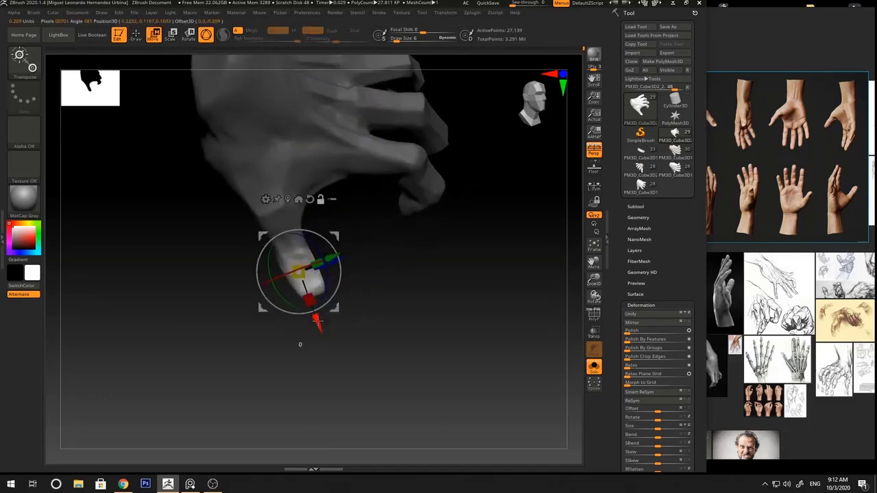
left_click_drag(318, 324, 311, 309, "alt")
left_click_drag(300, 253, 250, 279, "alt")
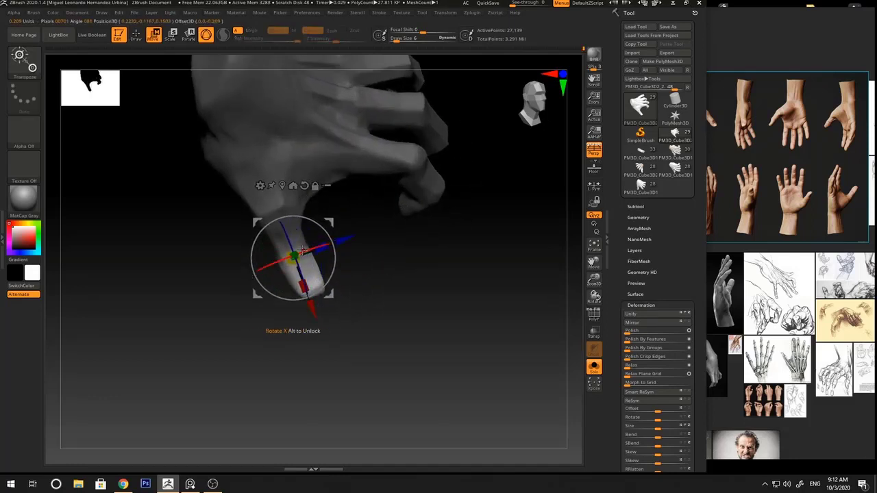
left_click_drag(302, 253, 333, 265)
right_click_drag(411, 302, 439, 240, "ctrl")
Fine-tune the thumb tip's rotation from another angle, clear the mask and return to Draw mode
right_click_drag(497, 240, 350, 264)
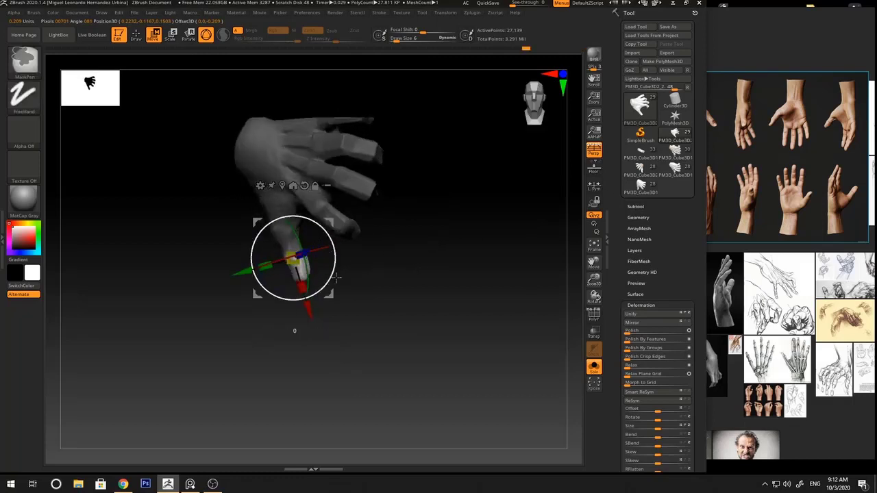
right_click_drag(295, 331, 305, 387, "ctrl")
left_click_drag(335, 247, 336, 252)
right_click_drag(429, 221, 435, 196, "ctrl")
right_click_drag(434, 196, 457, 206)
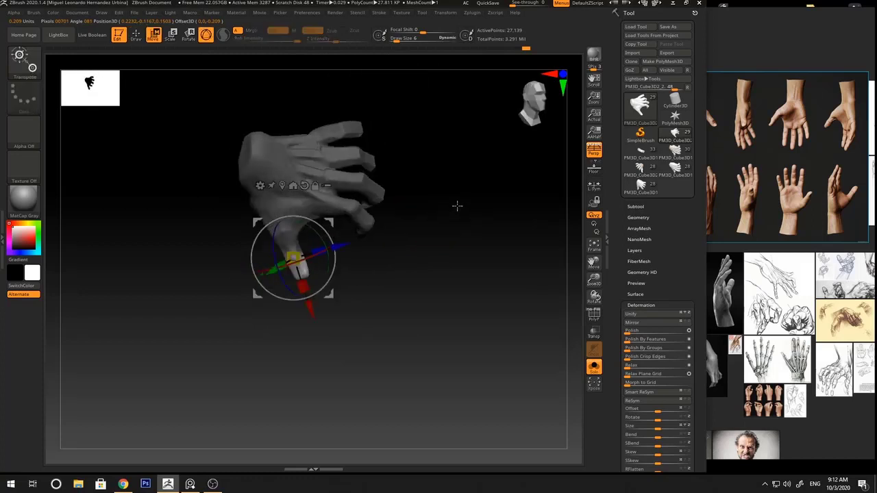
mouse_move(457, 206)
left_mouse_down("ctrl")
mouse_move(437, 197)
mouse_move(442, 180)
mouse_move(431, 173)
mouse_move(462, 183)
mouse_move(457, 195)
left_mouse_up("ctrl")
key("q")
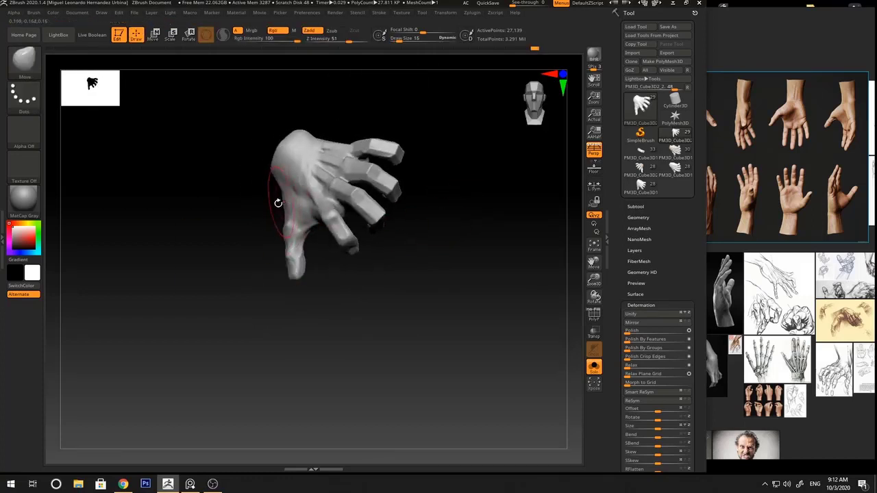
Adjust the thumb side of the wrist and the thumb's outline with the Move brush at draw sizes 15 and 7
left_click_drag(278, 198, 386, 129)
mouse_move(387, 129)
right_mouse_down()
mouse_move(356, 164)
mouse_move(423, 151)
mouse_move(302, 248)
mouse_move(312, 244)
mouse_move(276, 237)
right_mouse_up()
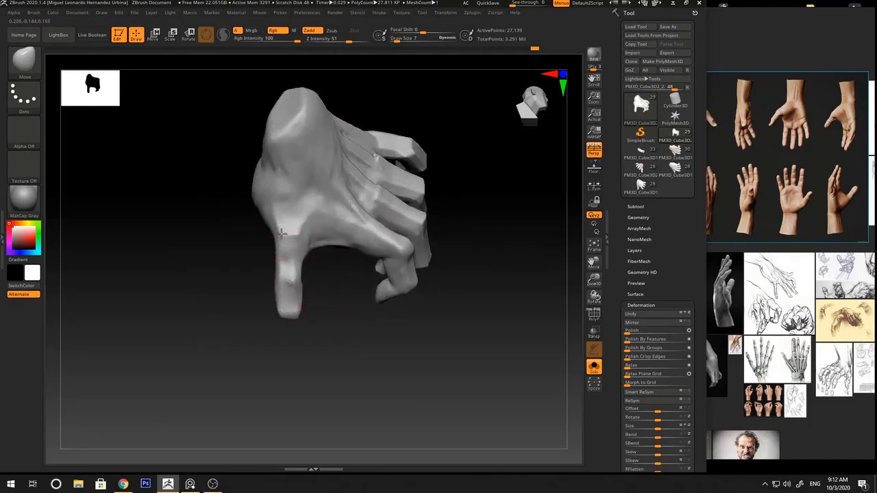
right_click_drag(323, 270, 330, 260)
mouse_move(330, 260)
right_mouse_down("ctrl")
mouse_move(337, 199)
mouse_move(452, 176)
mouse_move(412, 180)
mouse_move(400, 202)
right_mouse_up("ctrl")
Build up the fleshy base of the thumb on the palm with ClayBuildup
key("b")
key("c")
key("b")
key("s")
key("s")
mouse_move(389, 199)
left_mouse_down()
mouse_move(374, 200)
mouse_move(385, 186)
left_mouse_up()
right_click_drag(387, 187, 405, 154, "ctrl")
mouse_move(404, 155)
right_mouse_down()
mouse_move(454, 173)
mouse_move(480, 288)
mouse_move(492, 270)
mouse_move(444, 239)
mouse_move(376, 247)
mouse_move(348, 207)
mouse_move(348, 225)
right_mouse_up()
mouse_move(351, 225)
left_mouse_down()
mouse_move(363, 207)
mouse_move(375, 223)
left_mouse_up()
mouse_move(405, 241)
right_mouse_down()
mouse_move(382, 232)
mouse_move(414, 244)
mouse_move(425, 292)
mouse_move(432, 288)
right_mouse_up()
Smooth out the thumb mound and central palm with the Flatten brush at draw size 9
key("b")
key("f")
key("l")
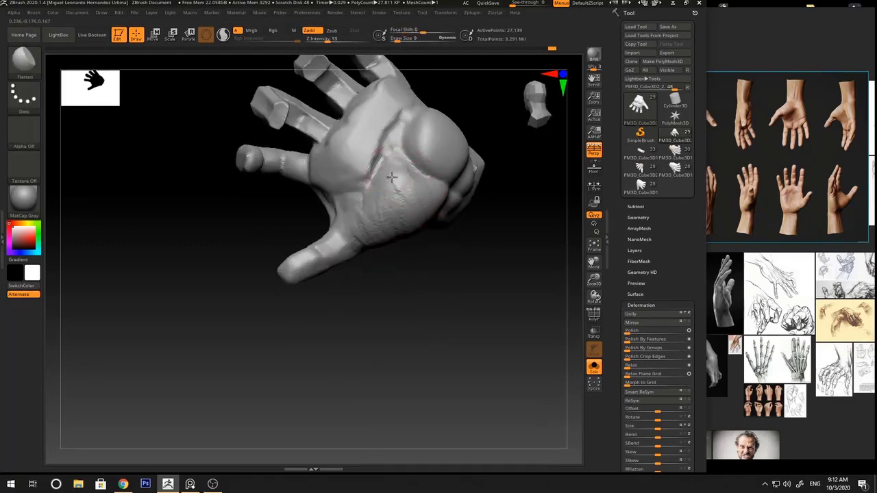
left_click_drag(399, 184, 386, 179)
right_click_drag(403, 256, 452, 182)
mouse_move(452, 183)
right_mouse_down()
mouse_move(472, 190)
mouse_move(420, 206)
right_mouse_up()
Adjust the heel of the palm with the Move brush at draw size 9
key("b")
key("m")
key("v")
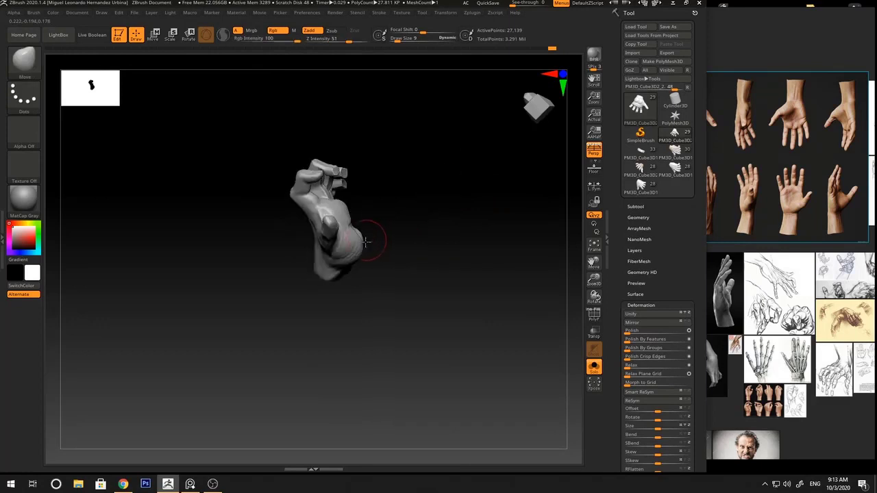
mouse_move(366, 242)
right_mouse_down()
mouse_move(388, 247)
mouse_move(357, 229)
mouse_move(349, 244)
mouse_move(402, 204)
right_mouse_up()
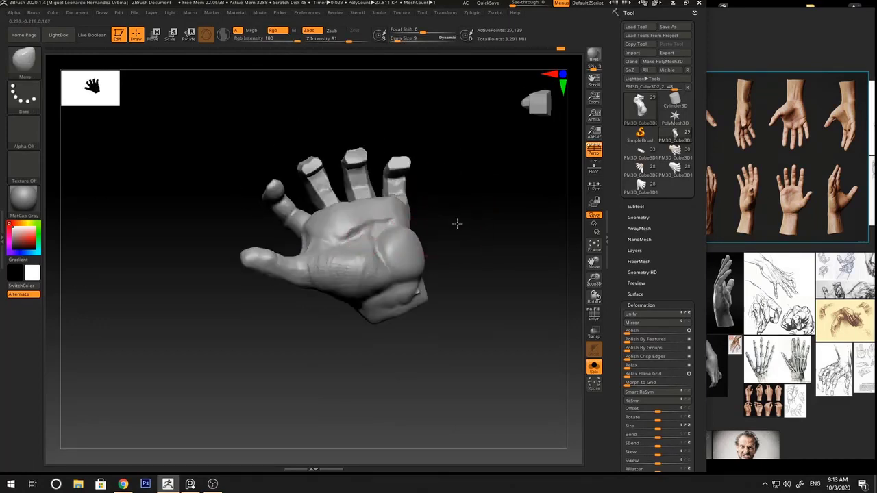
mouse_move(457, 223)
right_mouse_down()
mouse_move(436, 217)
mouse_move(442, 232)
mouse_move(385, 218)
mouse_move(426, 211)
mouse_move(396, 230)
right_mouse_up()
Flatten the upper palm below the fingers with the Flatten brush at draw size 12
key("b")
key("f")
key("l")
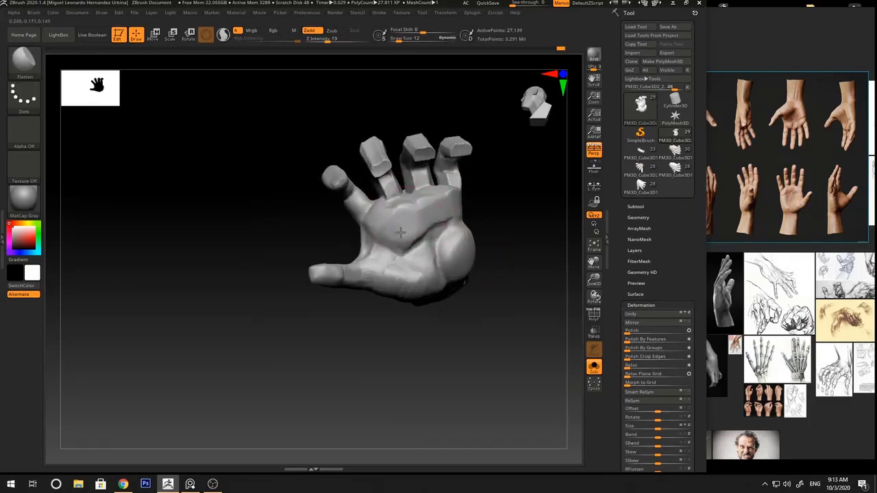
right_click_drag(462, 211, 441, 239, "ctrl")
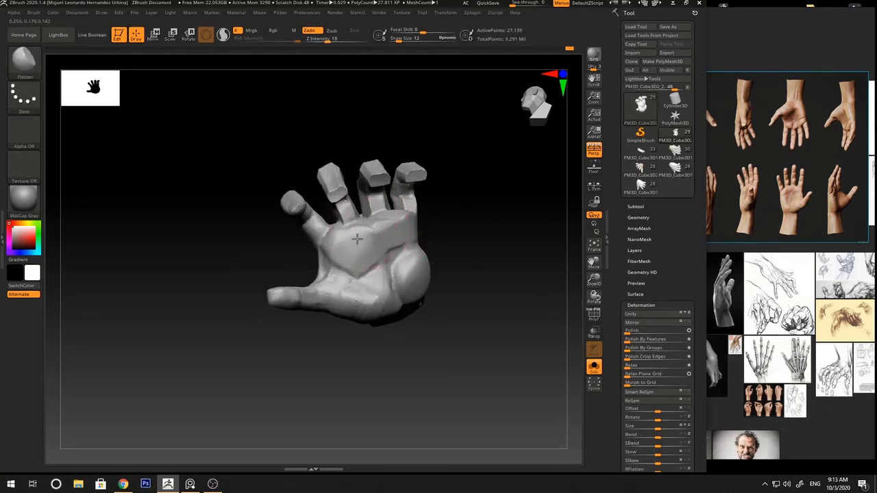
right_click_drag(357, 238, 336, 251)
right_click_drag(428, 231, 339, 238)
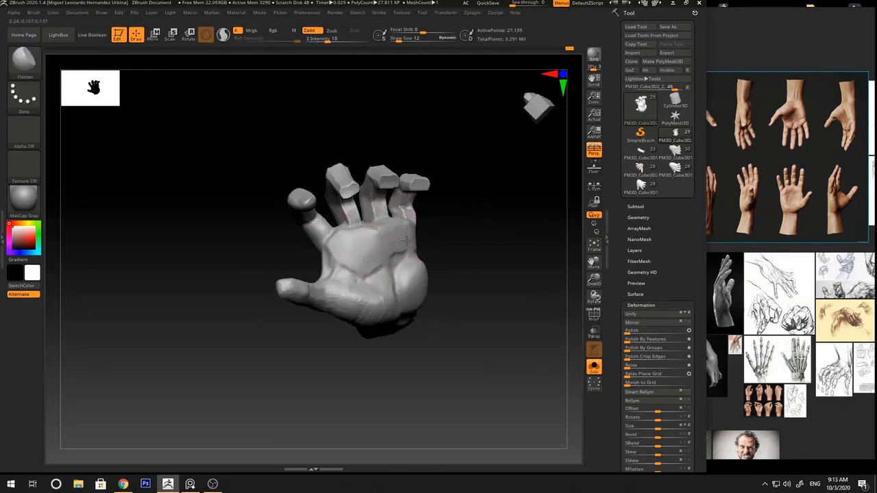
mouse_move(465, 233)
right_mouse_down()
mouse_move(450, 244)
mouse_move(478, 223)
right_mouse_up()
Carve the creases between the palm pads with DamStandard at draw sizes 12 and 8
key("b")
key("d")
key("s")
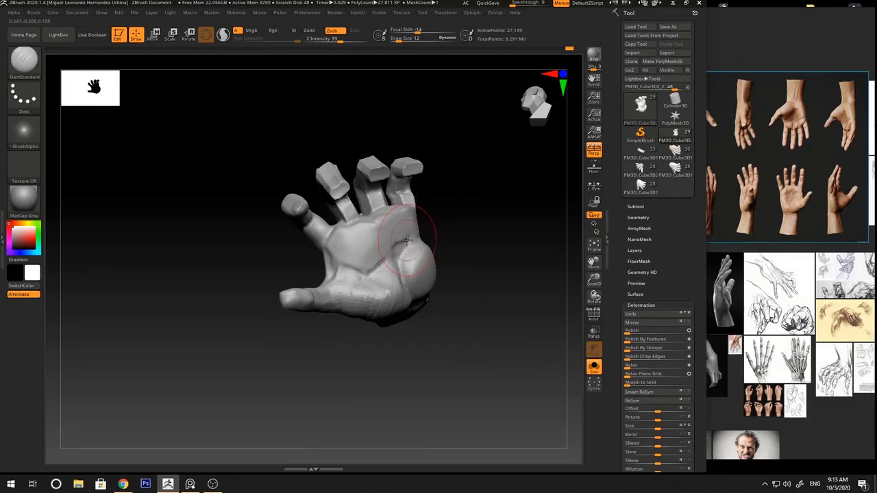
right_click_drag(407, 240, 414, 235)
right_click_drag(377, 260, 395, 242)
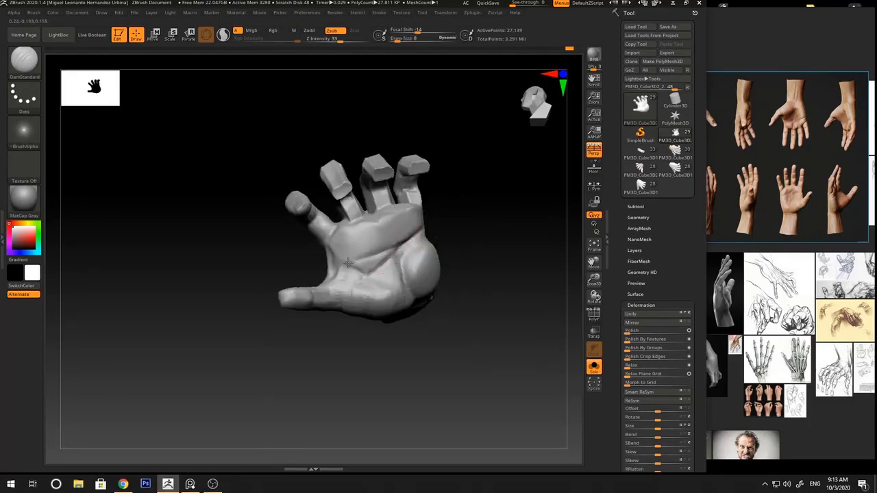
mouse_move(474, 222)
right_mouse_down()
mouse_move(457, 209)
mouse_move(333, 270)
right_mouse_up()
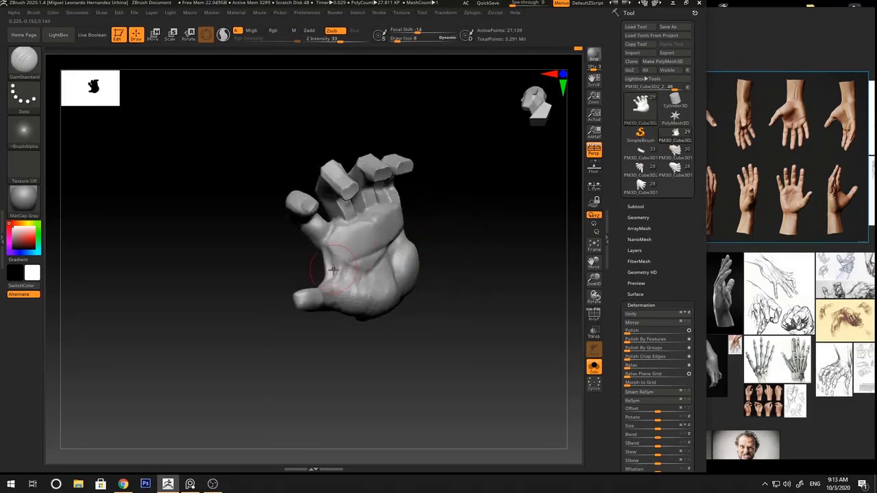
mouse_move(444, 211)
right_mouse_down()
mouse_move(459, 217)
mouse_move(401, 216)
mouse_move(370, 242)
right_mouse_up()
mouse_move(417, 229)
right_mouse_down()
mouse_move(464, 211)
mouse_move(390, 237)
right_mouse_up()
mouse_move(467, 209)
right_mouse_down()
mouse_move(382, 248)
mouse_move(428, 224)
right_mouse_up()
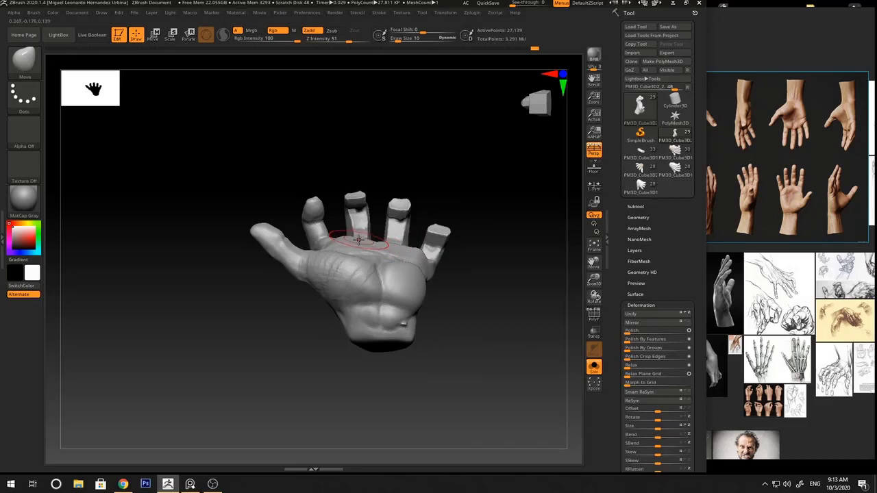
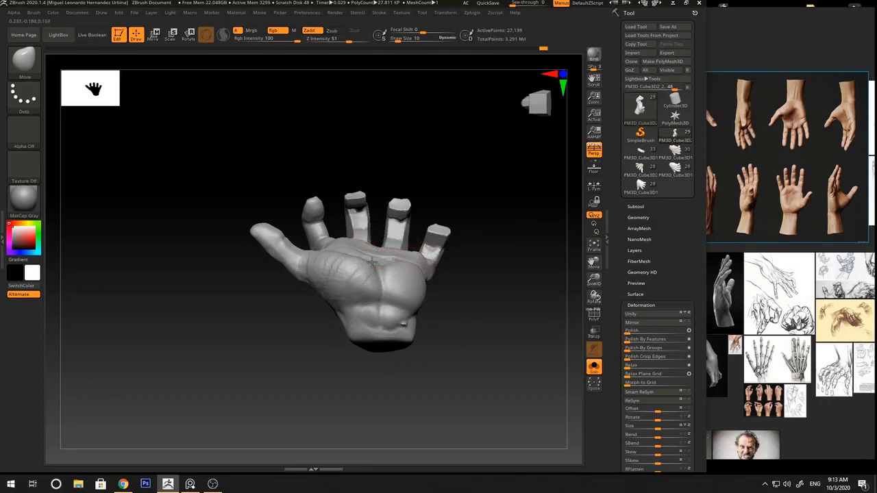
Reshape the upper edge of the palm below the fingers with the Move brush at draw size 10
left_click_drag(358, 255, 363, 251)
mouse_move(473, 191)
left_mouse_down()
mouse_move(481, 192)
mouse_move(429, 261)
left_mouse_up()
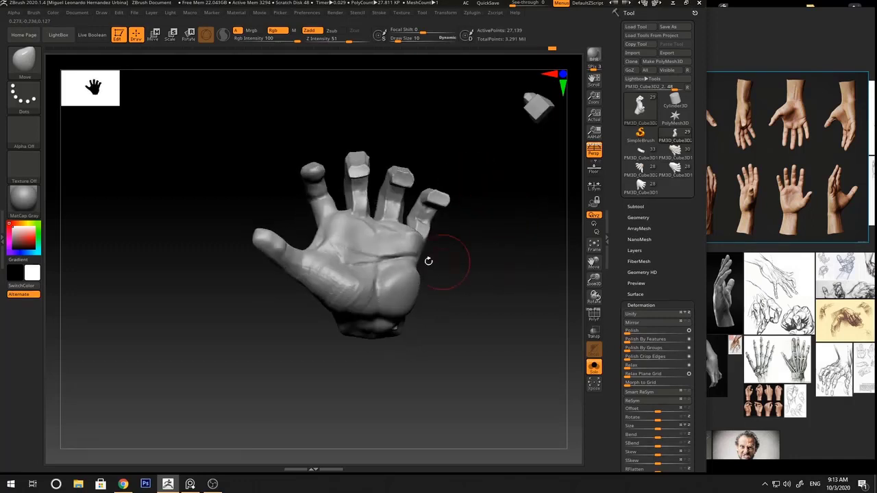
right_click_drag(439, 261, 440, 231, "ctrl")
mouse_move(506, 246)
left_mouse_down()
mouse_move(472, 274)
mouse_move(453, 264)
left_mouse_up()
right_click_drag(454, 264, 451, 283, "ctrl")
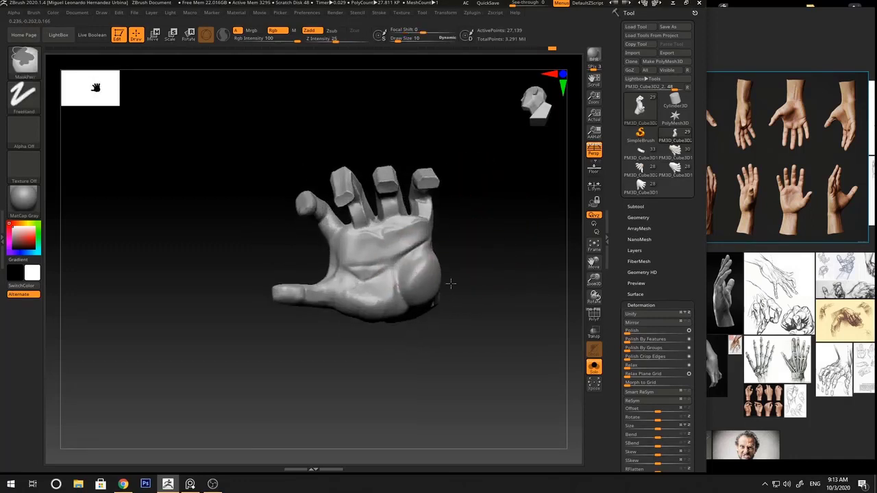
left_click_drag(450, 284, 444, 278)
Flatten the palm and its outer edge below the little finger with the Flatten brush at draw size 10
key("b")
key("f")
key("a")
mouse_move(465, 236)
left_mouse_down()
mouse_move(495, 226)
mouse_move(458, 240)
mouse_move(444, 263)
mouse_move(441, 235)
mouse_move(437, 256)
left_mouse_up()
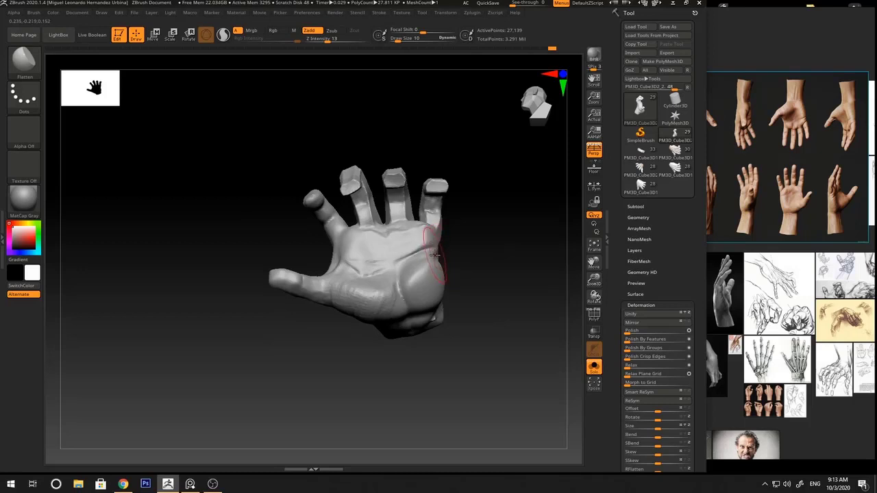
mouse_move(495, 242)
left_mouse_down()
mouse_move(489, 221)
mouse_move(442, 274)
mouse_move(453, 261)
mouse_move(395, 295)
left_mouse_up()
Sharpen the creases between the palm pads and wrist with DamStandard at draw sizes 2 and 5
key("b")
key("d")
key("s")
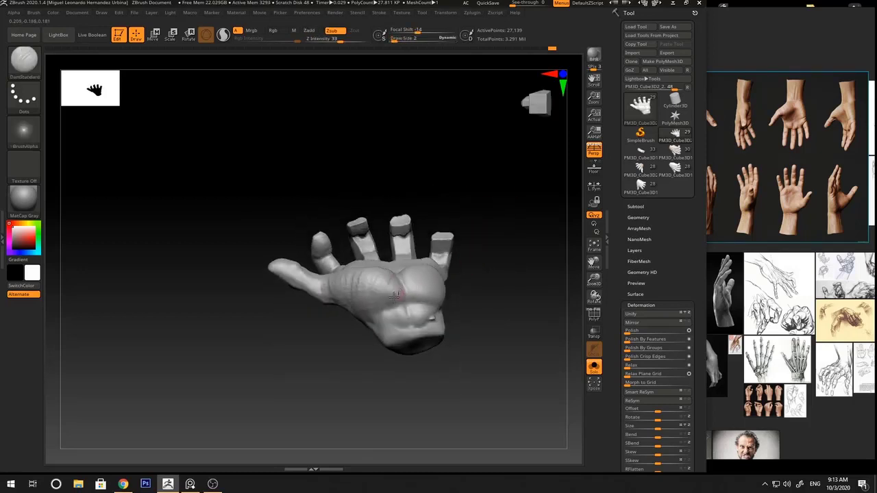
left_click_drag(431, 269, 402, 281)
mouse_move(463, 265)
left_mouse_down()
mouse_move(488, 261)
mouse_move(390, 312)
left_mouse_up()
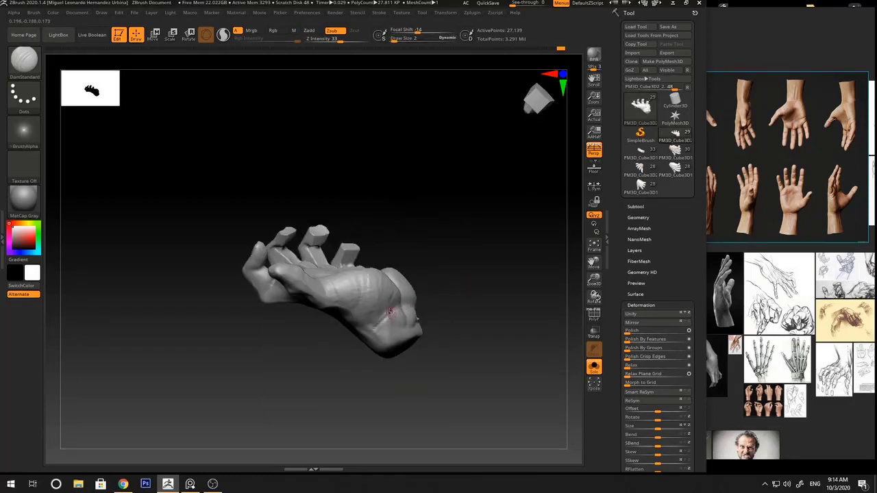
left_click_drag(445, 329, 501, 276)
key("space")
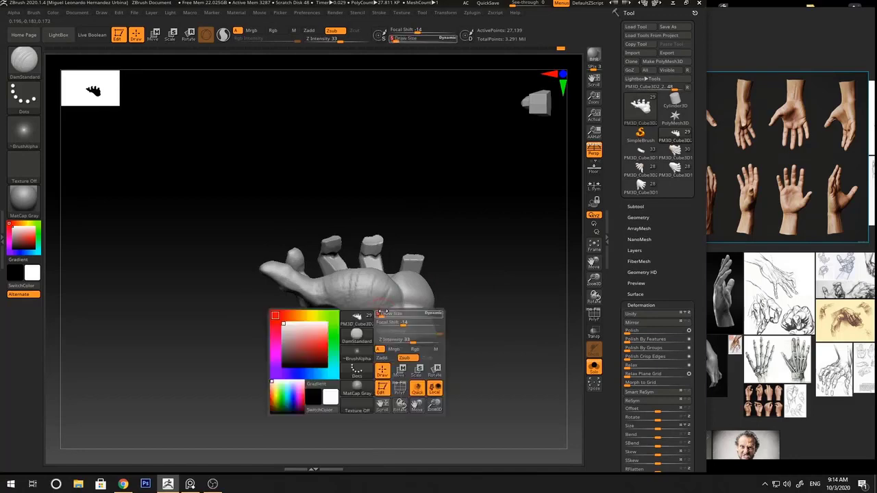
left_click_drag(384, 313, 389, 317)
left_click_drag(469, 272, 455, 270)
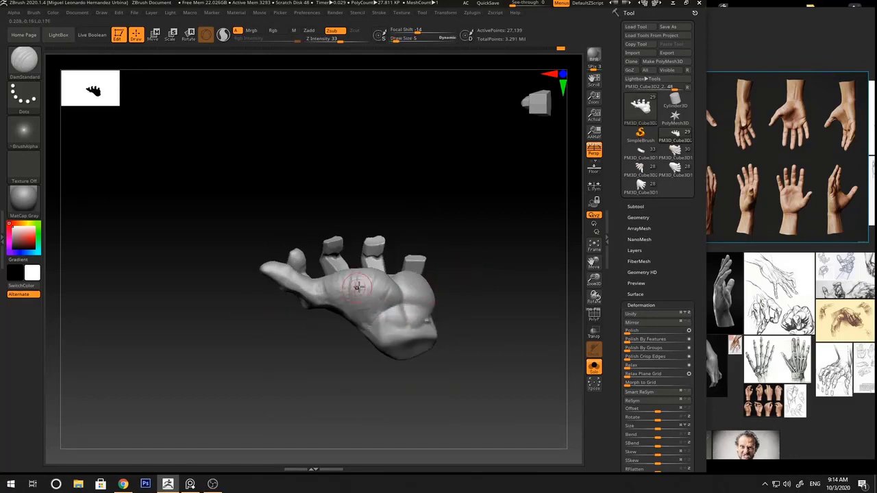
Refine the thumb mound and the heel of the palm with the Standard brush at draw size 3
key("space")
left_click_drag(368, 299, 378, 298)
key("b")
key("s")
key("t")
key("space")
left_click_drag(466, 236, 464, 255)
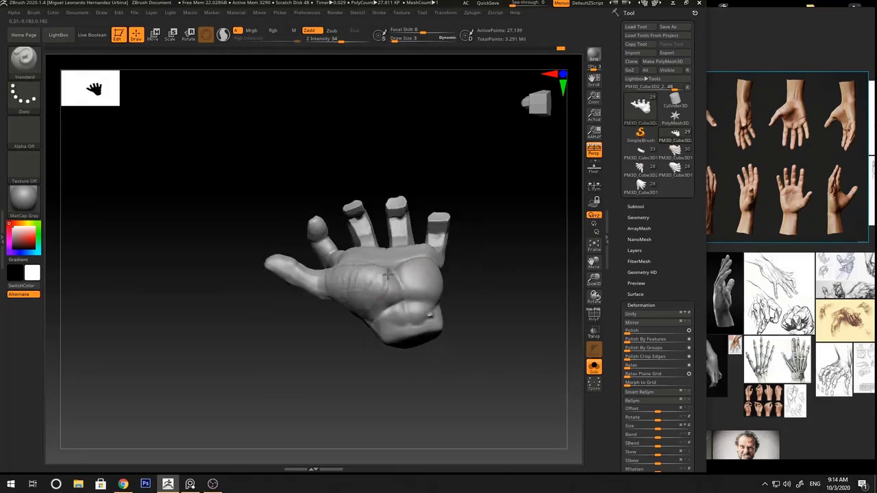
left_click_drag(487, 255, 367, 269)
Fill out the center of the palm above the thumb mound with ClayBuildup at draw size 10
key("b")
key("c")
key("b")
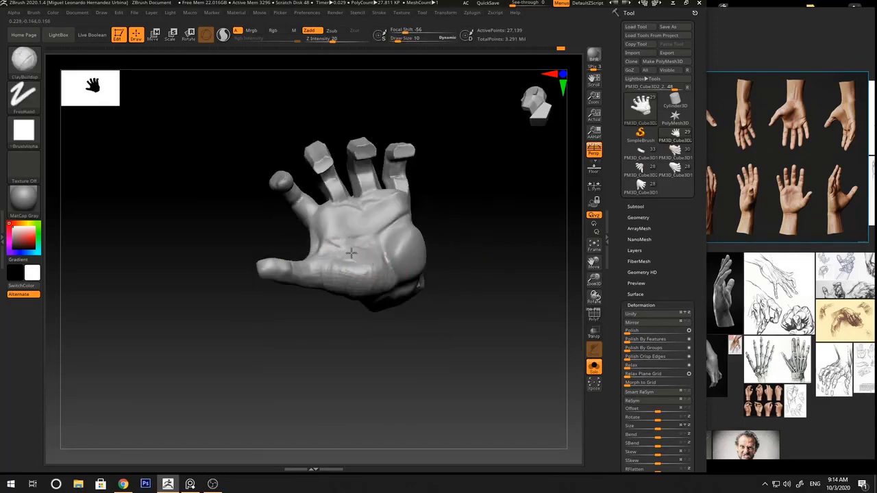
left_click_drag(351, 253, 359, 259)
mouse_move(439, 225)
left_mouse_down()
mouse_move(433, 235)
mouse_move(404, 238)
mouse_move(429, 246)
mouse_move(405, 230)
mouse_move(456, 251)
mouse_move(470, 223)
mouse_move(453, 270)
left_mouse_up()
Flatten the newly built-up hand surfaces with the Flatten brush at draw size 10
key("b")
key("f")
key("a")
mouse_move(467, 241)
left_mouse_down()
mouse_move(460, 237)
mouse_move(474, 237)
mouse_move(470, 221)
mouse_move(452, 231)
left_mouse_up()
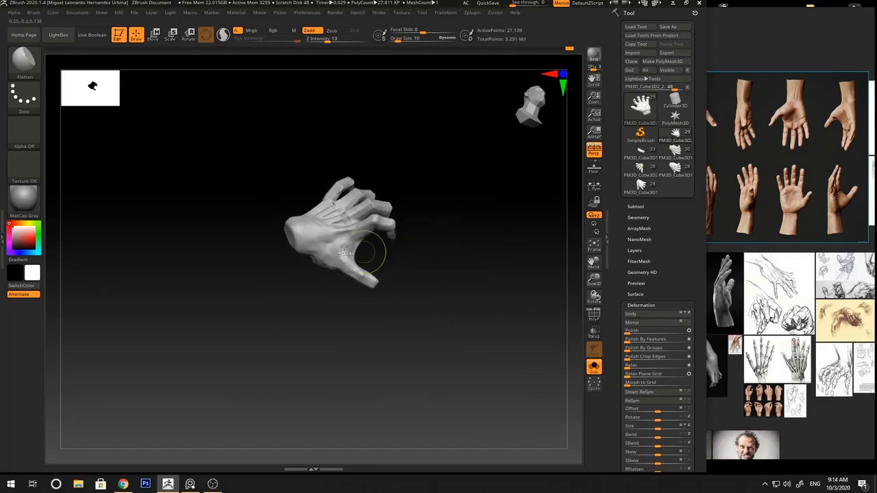
Build up the thumb's metacarpal on the back of the hand with ClayBuildup at draw size 5 and smooth it
right_click_drag(372, 256, 354, 260, "ctrl")
key("b")
key("c")
key("b")
key("space")
mouse_move(354, 258)
left_mouse_down()
mouse_move(324, 266)
mouse_move(343, 277)
left_mouse_up()
key("space")
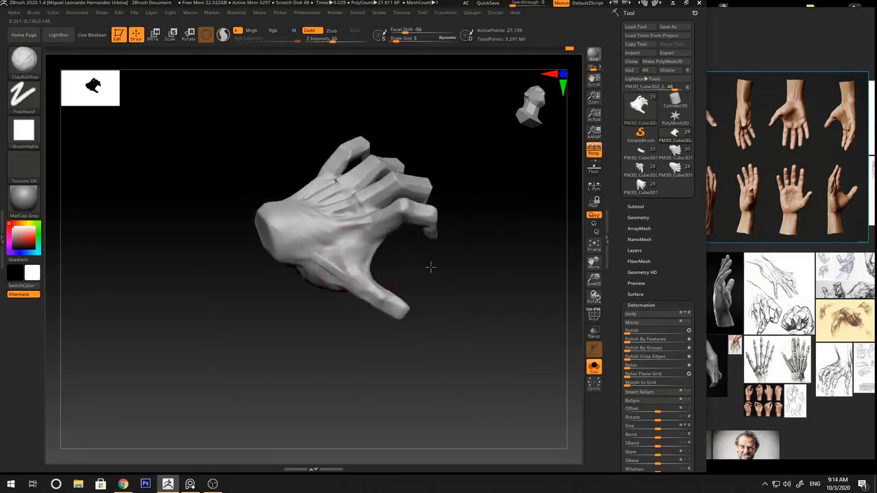
left_click_drag(431, 267, 435, 251)
left_click_drag(321, 263, 336, 274, "shift")
Adjust the shape of the thumb's base with the Move brush at draw size 6
left_click_drag(453, 273, 463, 213)
key("b")
key("m")
key("v")
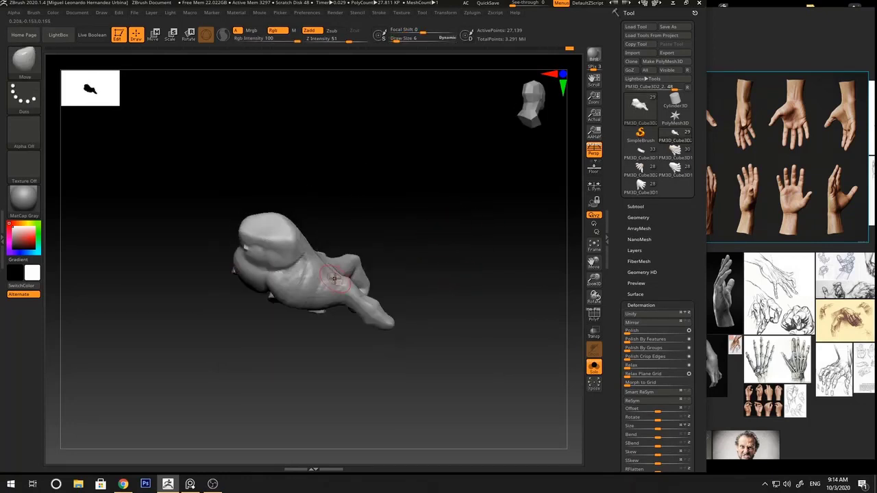
mouse_move(387, 233)
left_mouse_down()
mouse_move(372, 241)
mouse_move(419, 233)
left_mouse_up()
Flatten the side of the hand between the wrist and thumb with the Flatten brush at draw size 10
key("b")
key("f")
key("a")
key("space")
left_click_drag(342, 285, 349, 285)
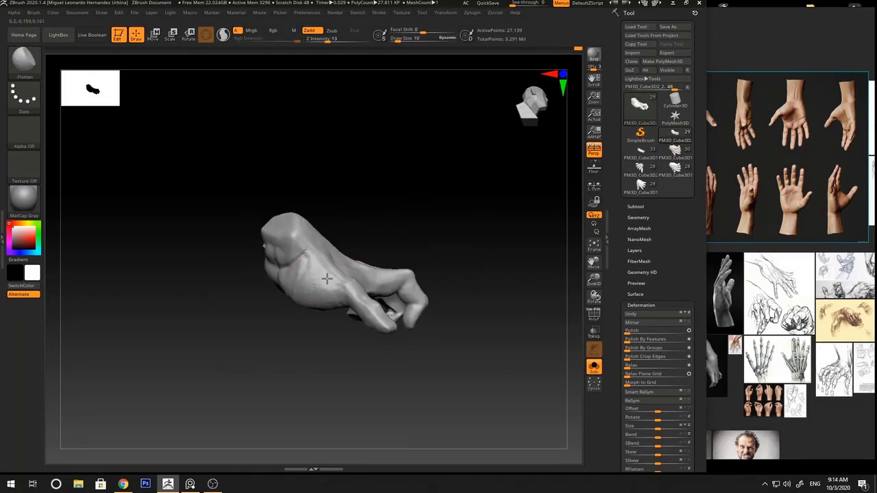
left_click_drag(405, 190, 461, 176)
mouse_move(394, 206)
left_mouse_down()
mouse_move(442, 199)
mouse_move(454, 172)
mouse_move(454, 189)
mouse_move(423, 209)
left_mouse_up()
Add volume between the wrist and the thumb's base with ClayBuildup at draw size 6
key("b")
key("m")
key("v")
key("b")
key("c")
key("b")
key("space")
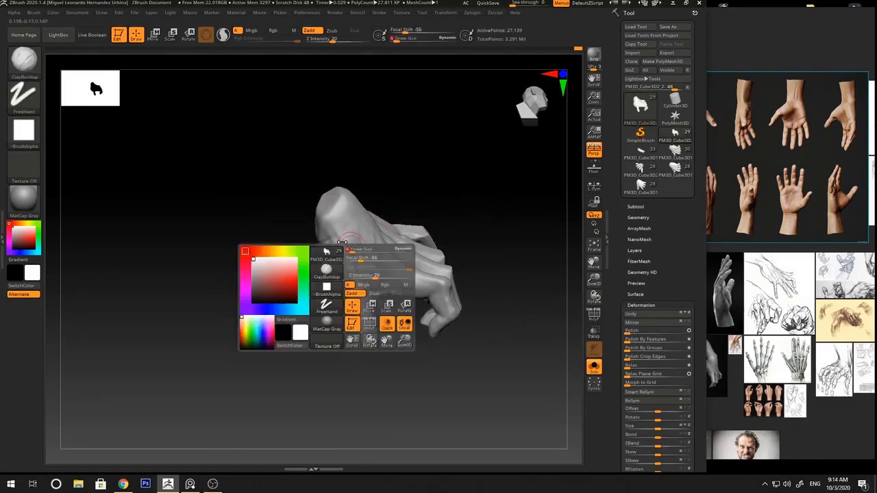
key("space")
left_click_drag(346, 255, 342, 254)
left_click_drag(414, 194, 402, 204)
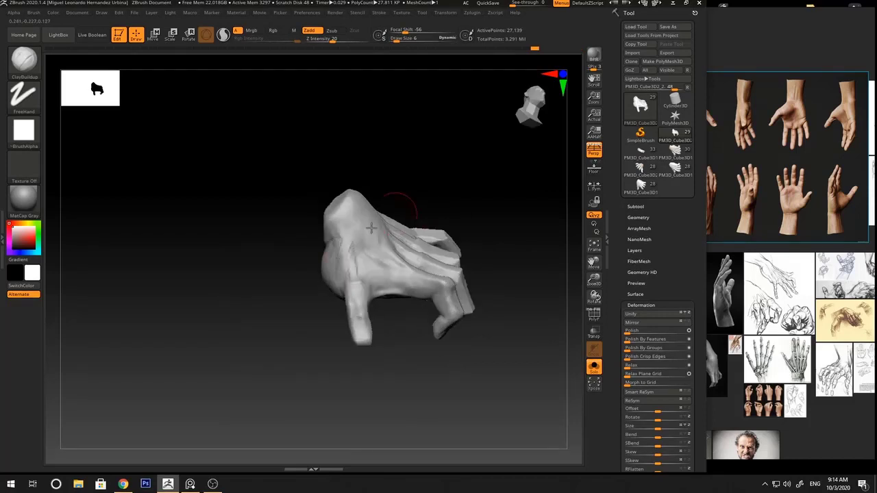
Flatten the built-up planes around the thumb's base with the Flatten brush at draw size 9
key("b")
key("f")
key("a")
key("space")
left_click_drag(336, 256, 338, 256)
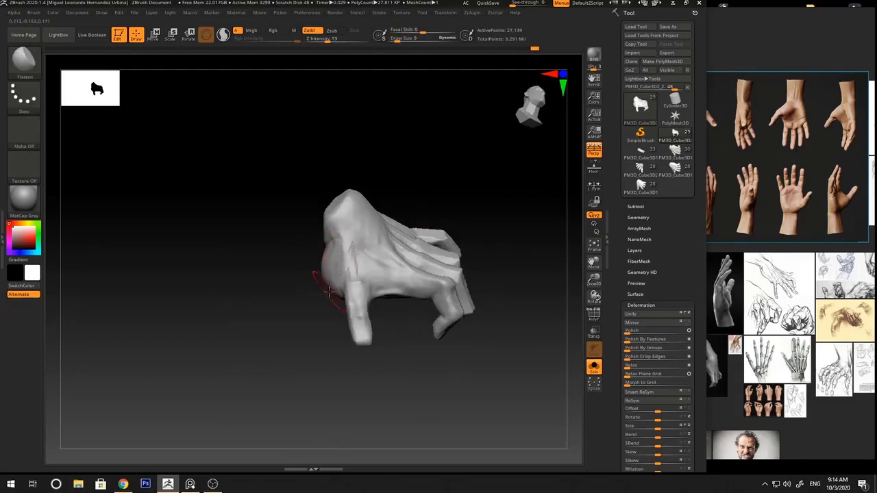
mouse_move(432, 229)
left_mouse_down()
mouse_move(456, 222)
mouse_move(443, 168)
mouse_move(459, 195)
mouse_move(354, 292)
mouse_move(368, 307)
mouse_move(356, 274)
mouse_move(364, 280)
mouse_move(336, 285)
mouse_move(326, 315)
mouse_move(333, 310)
left_mouse_up()
Fill out the thumb mound on the palm side with ClayBuildup at draw size 8
key("b")
key("c")
key("b")
key("s")
left_click_drag(317, 273, 318, 261)
key("s")
key("s")
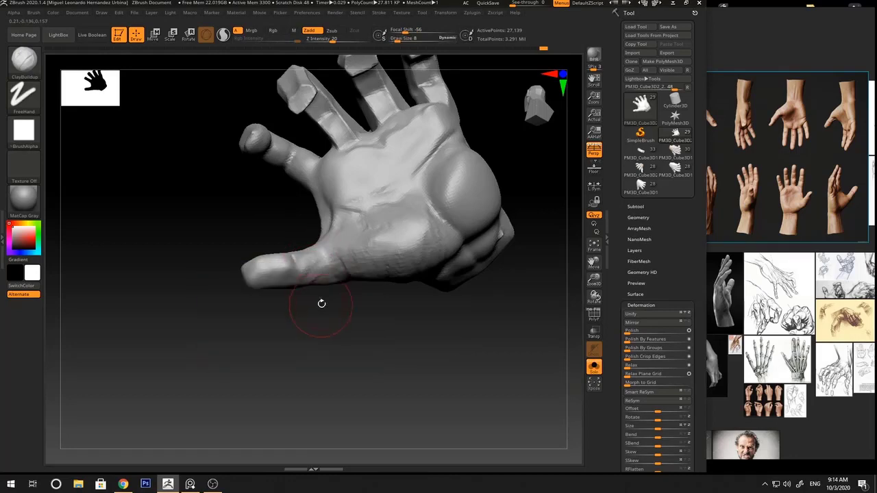
mouse_move(322, 302)
left_mouse_down()
mouse_move(315, 309)
mouse_move(336, 315)
mouse_move(323, 327)
mouse_move(285, 305)
left_mouse_up()
Carve the crease at the thumb's joint on the palm side with DamStandard
key("b")
key("d")
key("s")
key("space")
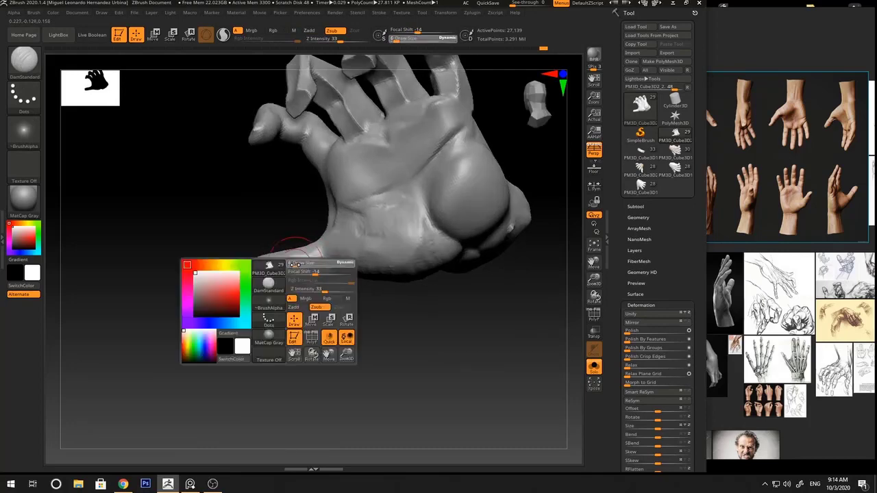
left_click_drag(290, 272, 286, 271)
mouse_move(291, 299)
left_mouse_down()
mouse_move(291, 259)
mouse_move(292, 272)
left_mouse_up()
left_click_drag(294, 299, 293, 325)
Build up the fleshy pads along the thumb's underside with ClayBuildup
key("b")
key("c")
key("b")
key("space")
left_click_drag(279, 269, 270, 265)
key("space")
left_click_drag(275, 322, 288, 279)
left_click_drag(278, 339, 281, 264)
Adjust the thumb's outline with the Move brush and flatten its pads with the Flatten brush at draw size 7
key("b")
key("m")
key("v")
left_click_drag(280, 322, 279, 357)
key("b")
key("f")
key("l")
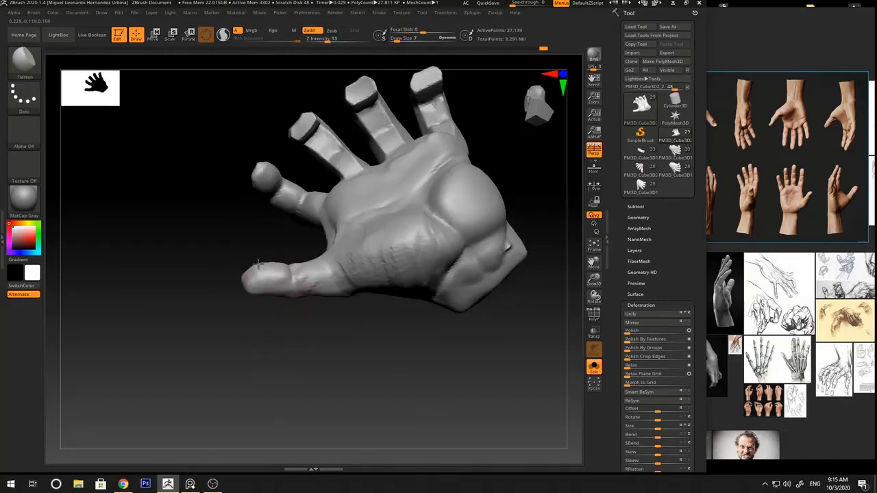
mouse_move(262, 325)
left_mouse_down()
mouse_move(415, 256)
mouse_move(424, 210)
mouse_move(406, 200)
mouse_move(448, 233)
mouse_move(292, 278)
mouse_move(311, 327)
left_mouse_up()
Reshape the thumb and its transition into the hand with the Move brush
key("b")
key("s")
key("t")
key("space")
key("b")
key("m")
key("v")
key("space")
key("space")
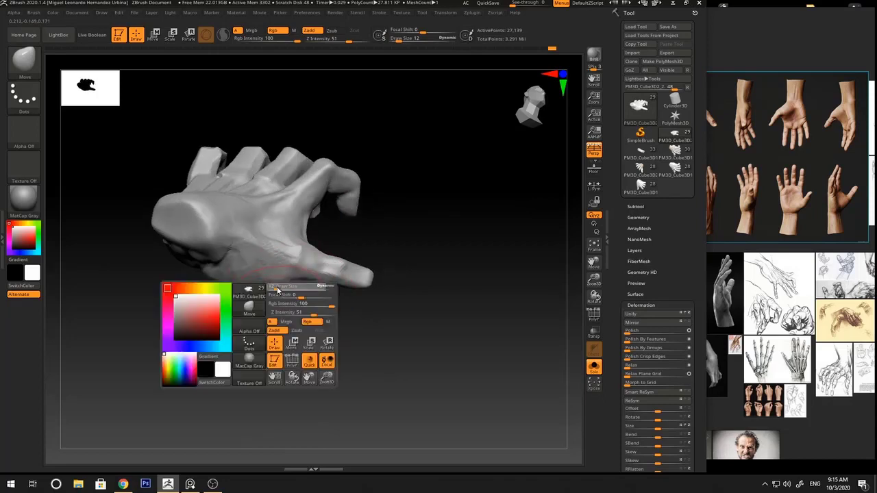
left_click(279, 290)
left_click_drag(378, 288, 376, 264)
right_click_drag(376, 264, 404, 266, "ctrl")
left_click_drag(404, 266, 426, 270)
Refine the hand's side silhouette with the Standard and Move brushes
key("b")
key("s")
key("t")
key("space")
left_click(348, 289)
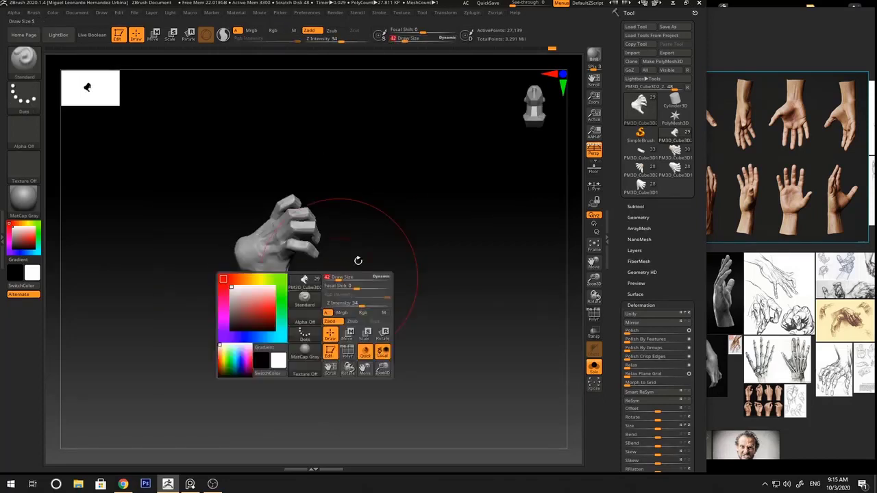
mouse_move(358, 260)
left_mouse_down()
mouse_move(352, 217)
mouse_move(387, 216)
mouse_move(415, 269)
mouse_move(378, 265)
mouse_move(379, 230)
left_mouse_up()
key("b")
key("m")
key("v")
right_click_drag(379, 230, 382, 237, "ctrl")
Build up the thumb mound and the adjoining palm with ClayBuildup at draw size 9
key("b")
key("c")
key("b")
key("space")
left_click(310, 255)
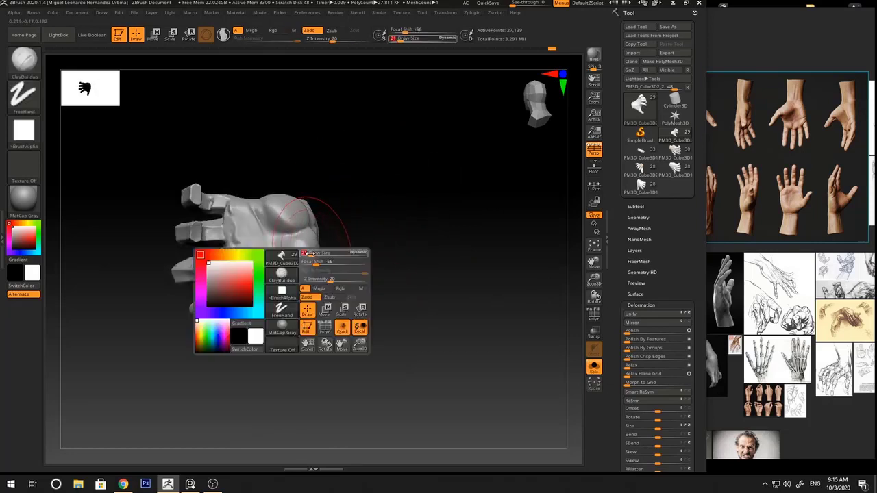
right_click_drag(307, 241, 305, 252, "ctrl")
key("space")
left_click(302, 247)
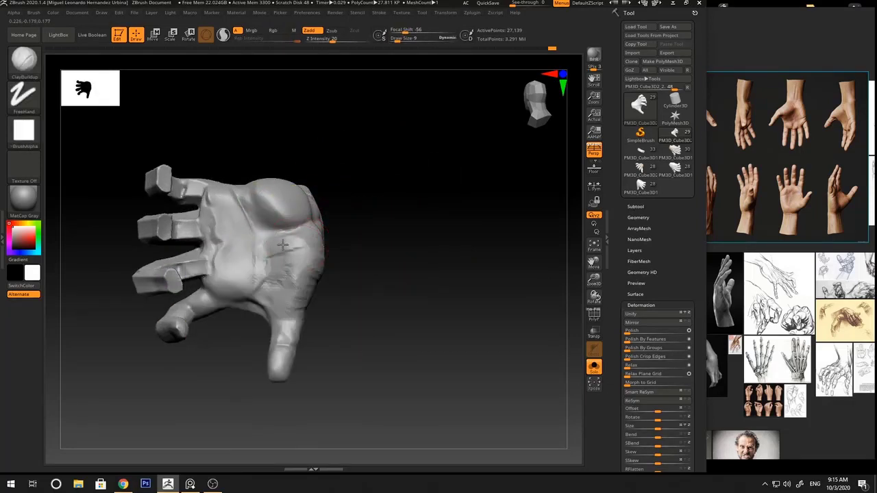
right_click_drag(275, 274, 308, 212, "ctrl")
left_click_drag(366, 240, 415, 238)
right_click_drag(415, 239, 432, 232, "ctrl")
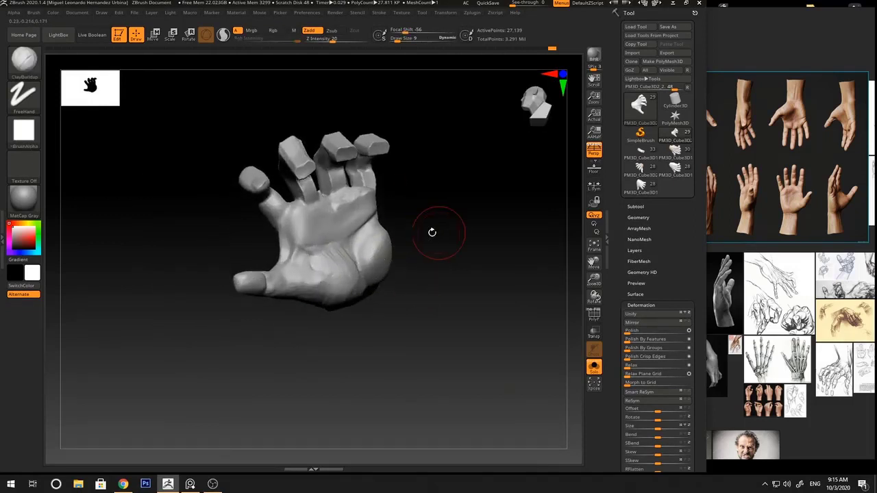
Swell the pads of the palm with the Inflate brush at draw size 9
key("b")
key("d")
key("s")
key("b")
key("i")
key("n")
mouse_move(433, 203)
left_mouse_down()
mouse_move(447, 198)
mouse_move(412, 210)
mouse_move(422, 204)
mouse_move(424, 218)
left_mouse_up()
Deepen the creases across the palm and around the thumb mound with DamStandard at draw size 9
key("b")
key("d")
key("s")
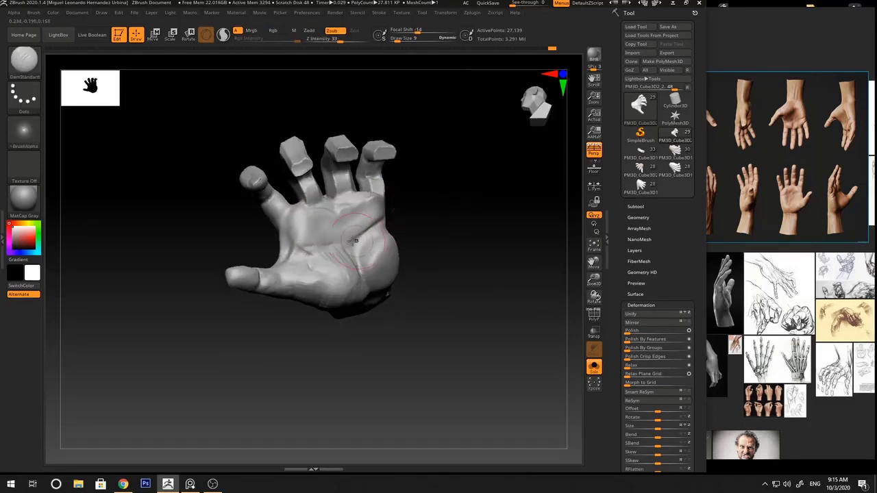
left_click_drag(300, 250, 294, 248)
mouse_move(433, 206)
left_mouse_down()
mouse_move(439, 197)
mouse_move(422, 217)
mouse_move(438, 193)
left_mouse_up()
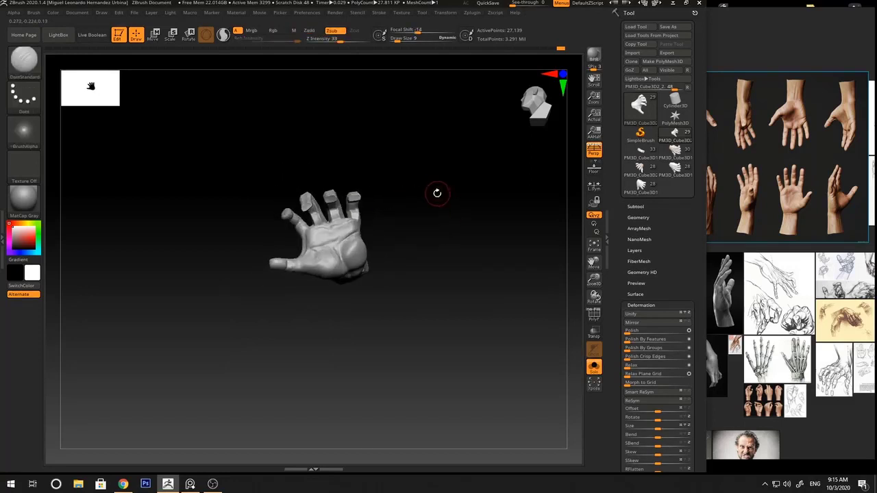
Turn off Solo mode to show the hand together with the whole figure and throne
key("b")
key("c")
key("b")
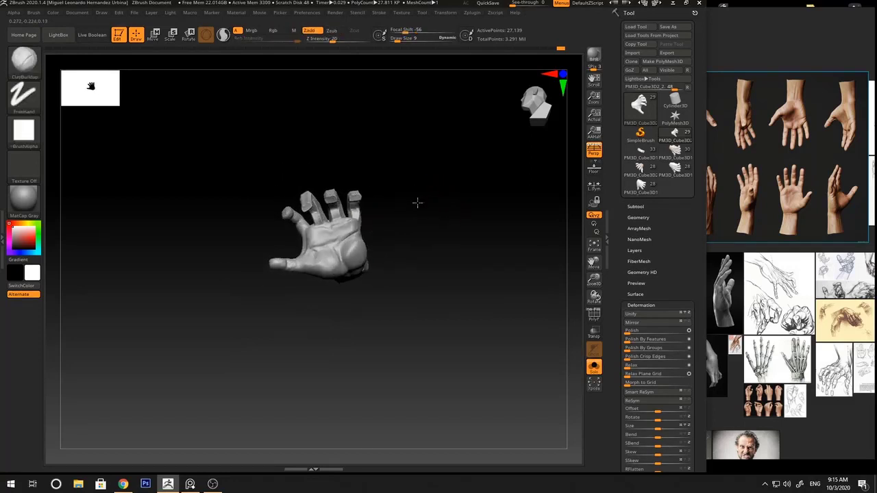
right_click_drag(418, 203, 415, 222, "ctrl")
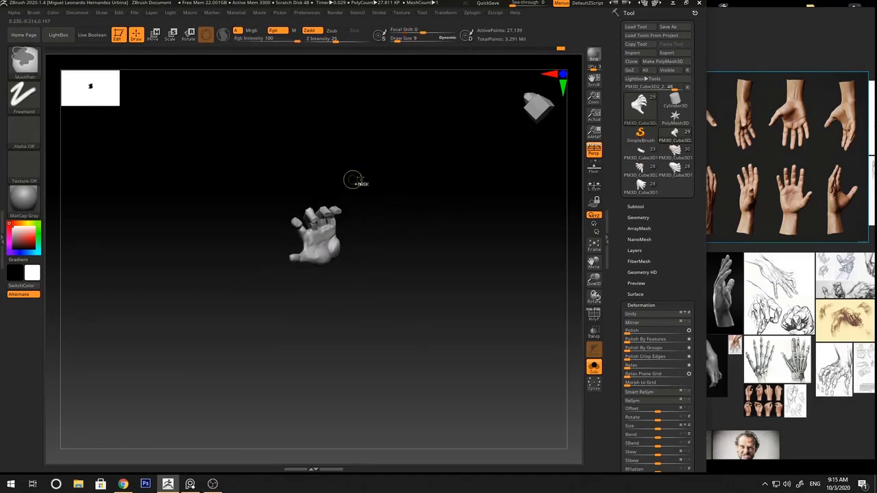
left_click(594, 373)
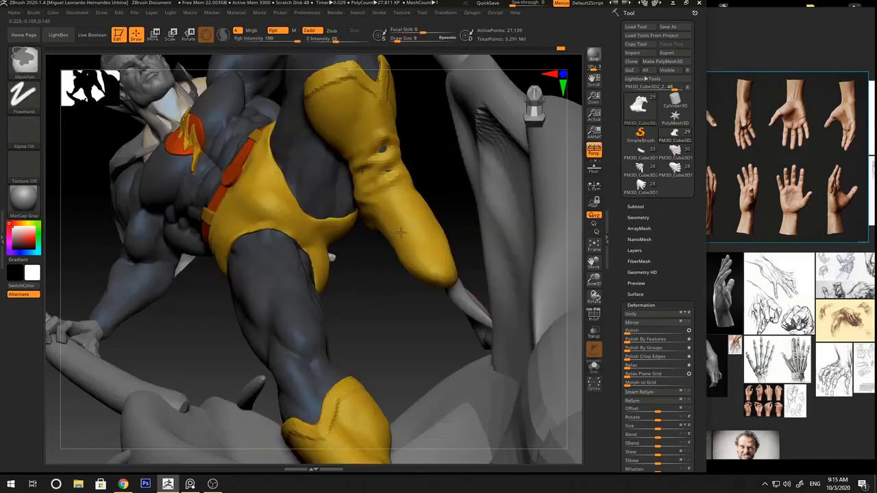